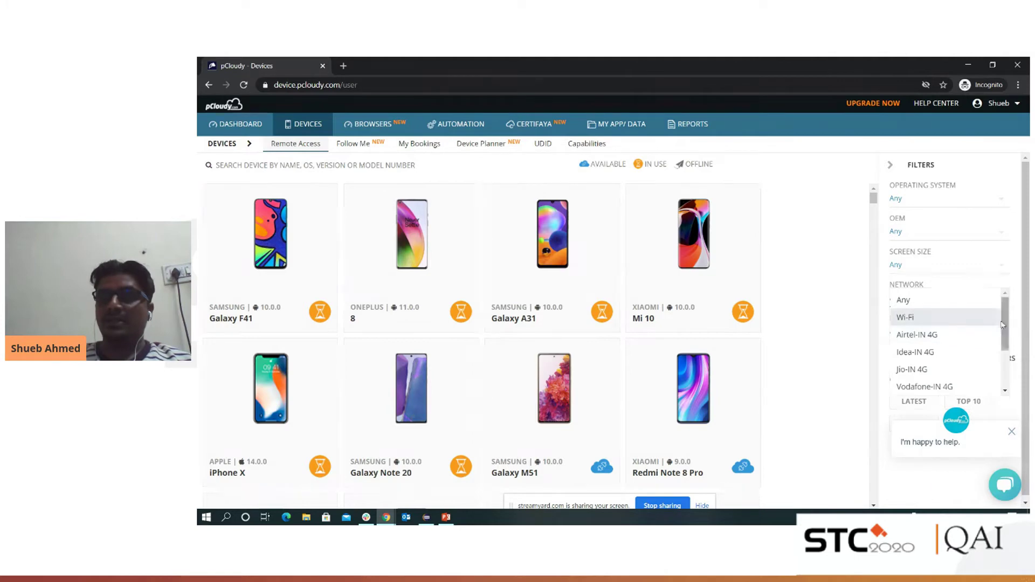
Review the available Network and Device Location filter options for the devices, and dismiss the chat greeting
left_click_drag(1005, 327, 1006, 367)
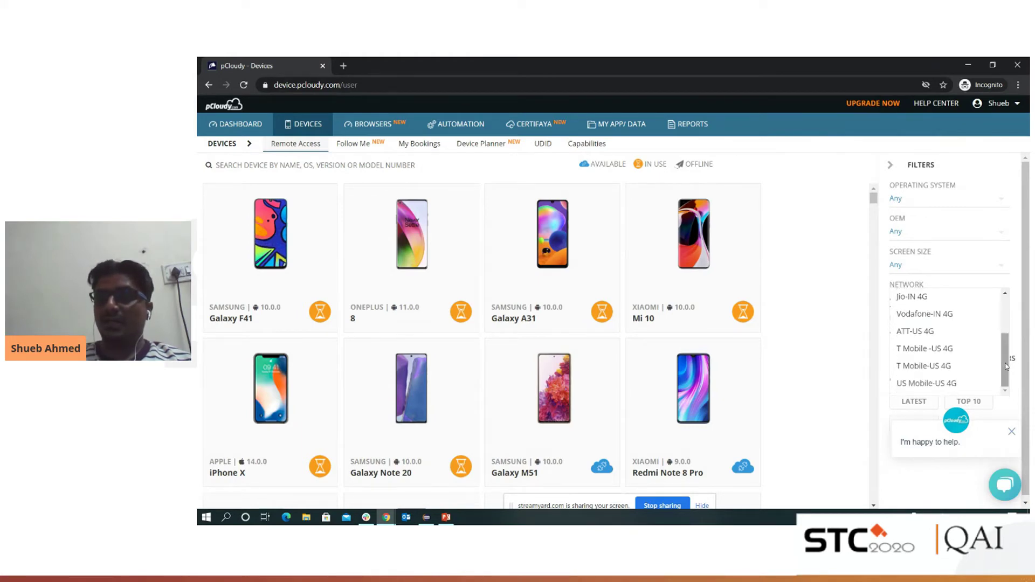
left_click(884, 317)
left_click(907, 337)
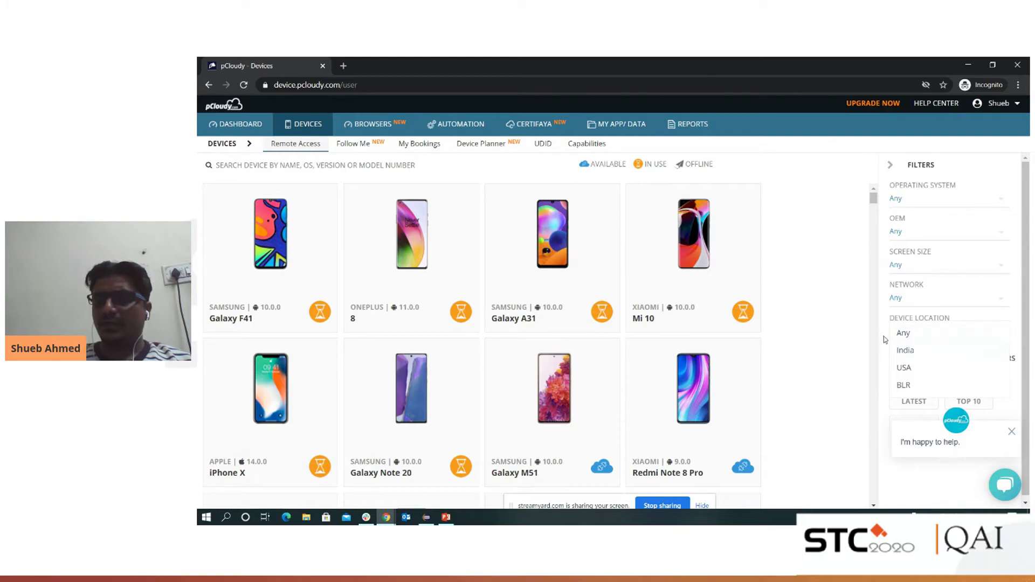
left_click(884, 339)
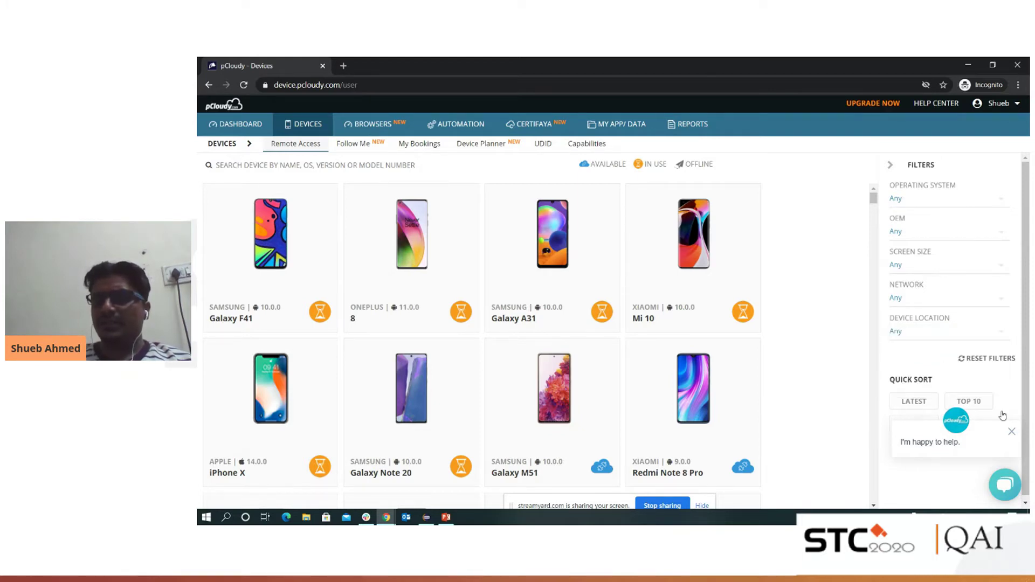
left_click(1011, 432)
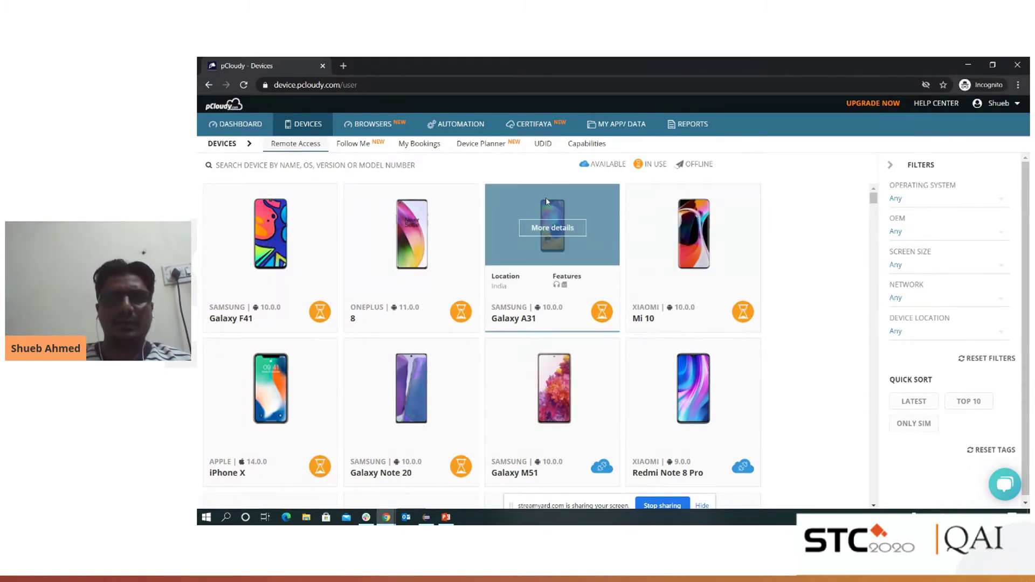
Open My App/Data in a separate browser tab, dismiss the resigning note and look at the file upload dialog
middle_click(621, 125)
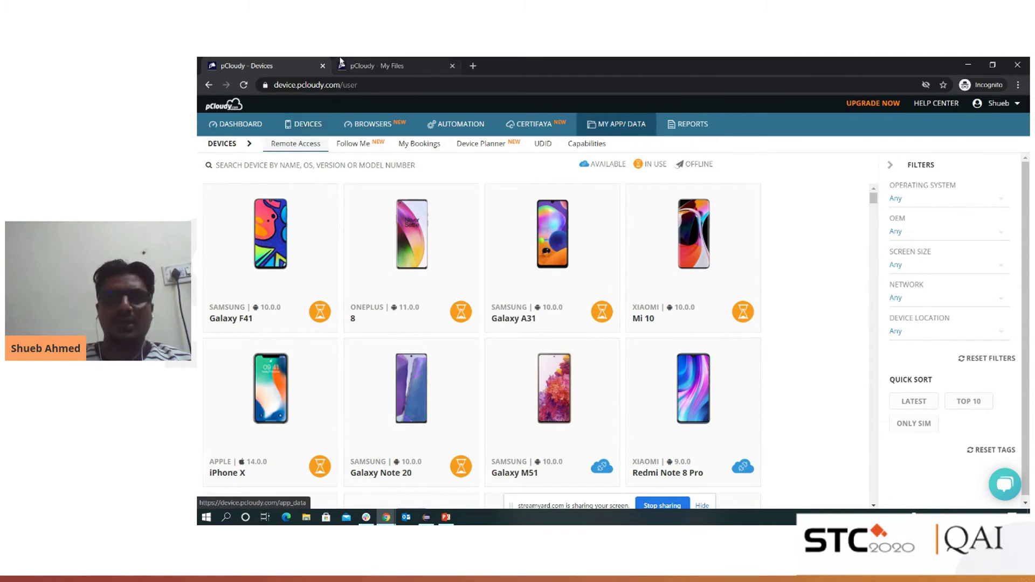
left_click(362, 61)
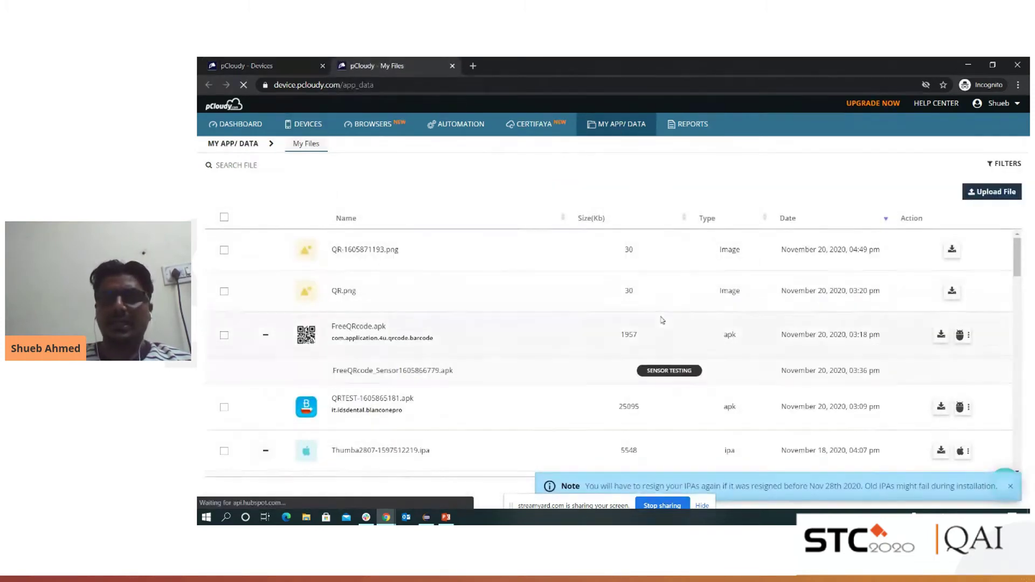
left_click(1010, 487)
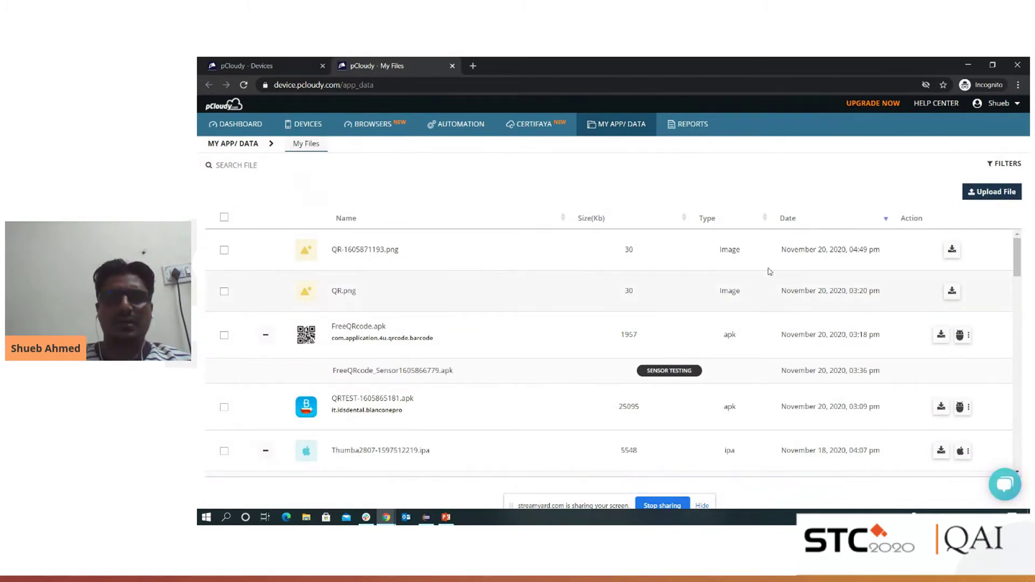
left_click(976, 199)
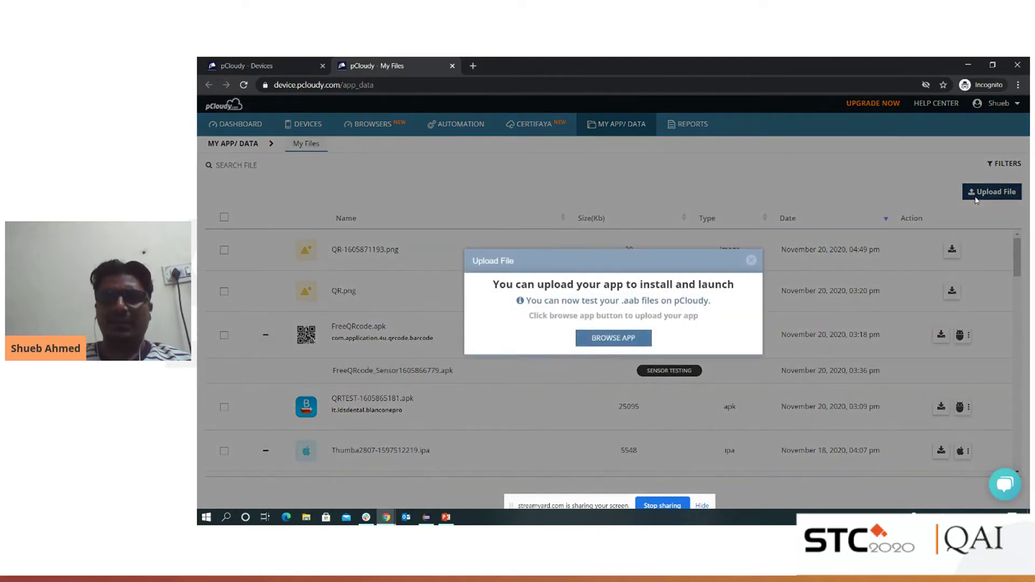
left_click(749, 262)
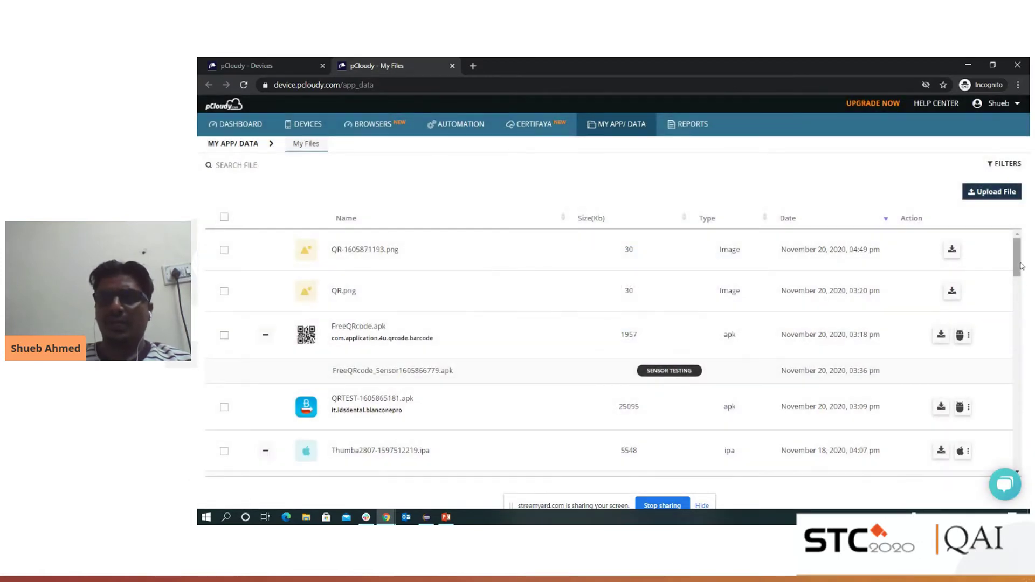
Examine the TestmunkDemo.ipa entry in the file list, including its re-signed version and the library options offered for it
left_click_drag(1020, 265, 1020, 310)
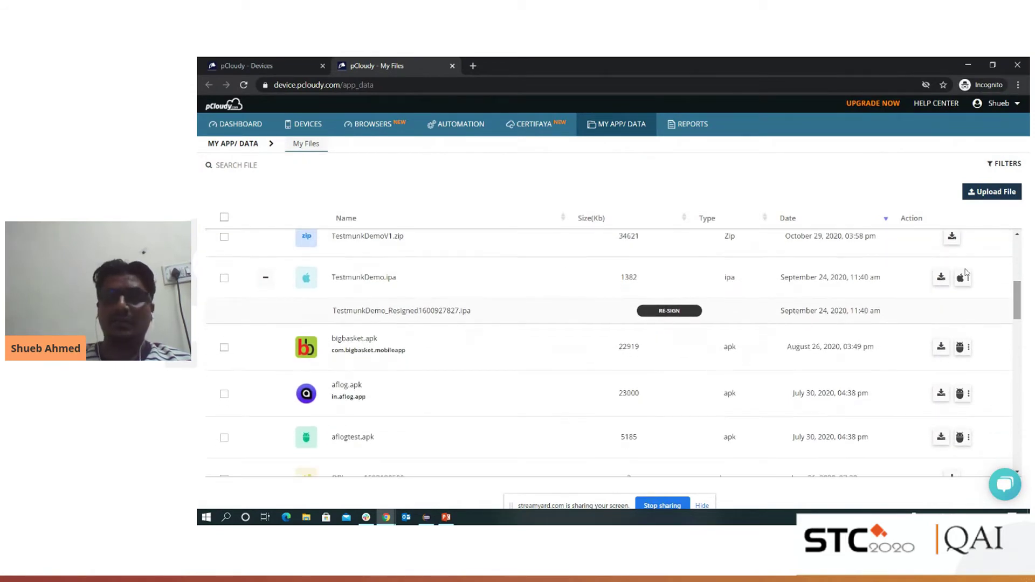
left_click(266, 278)
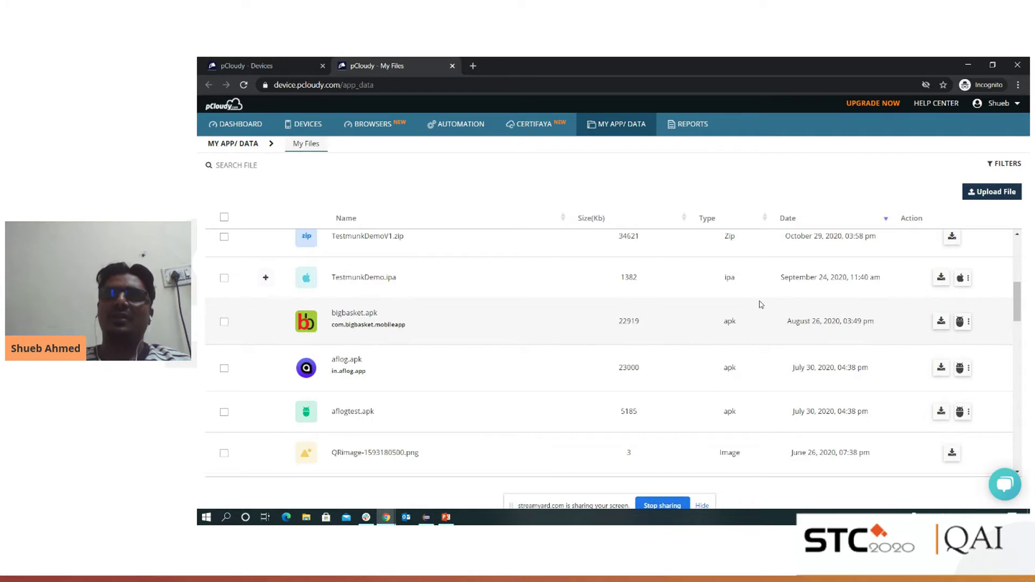
left_click(968, 278)
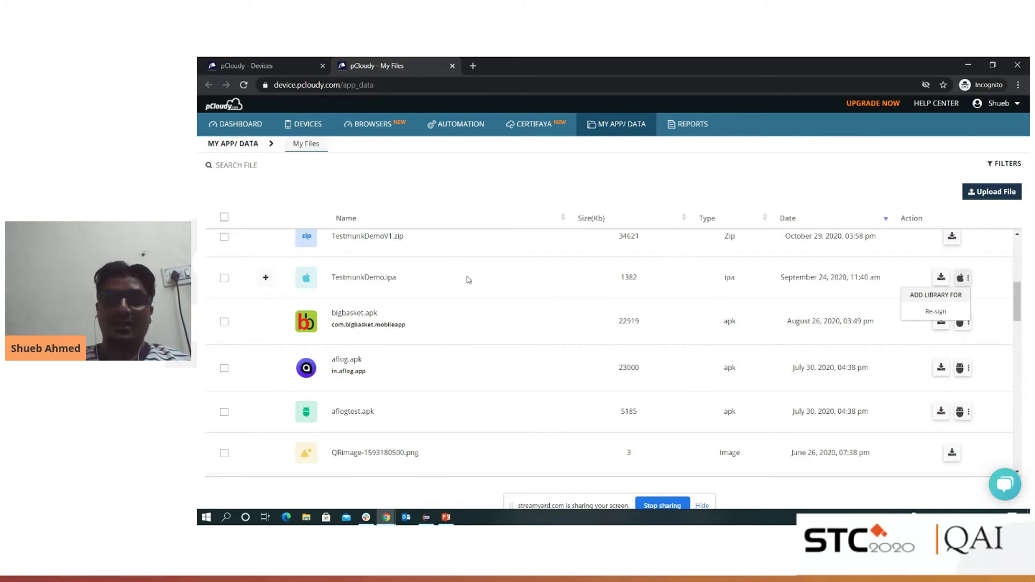
left_click(260, 282)
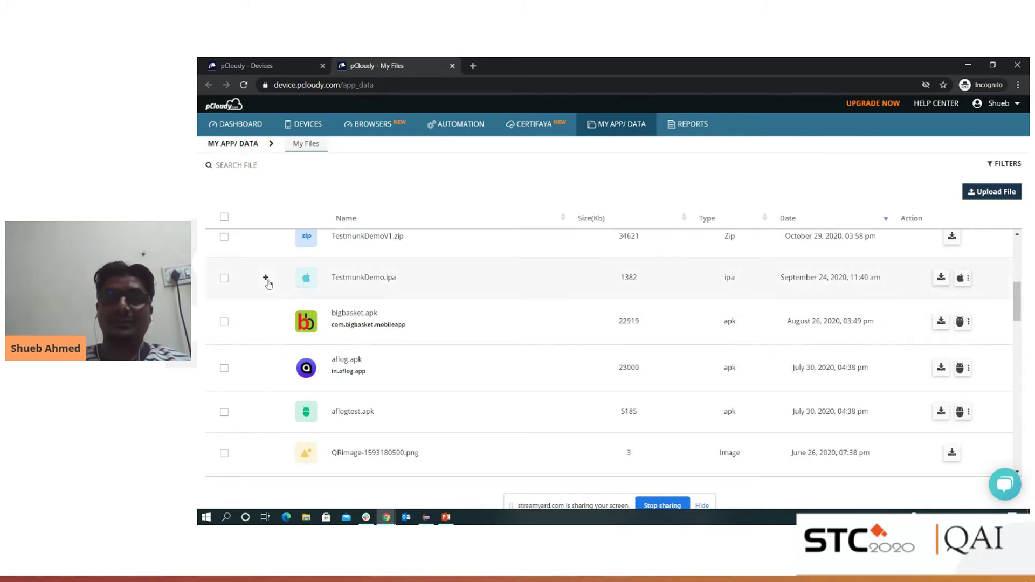
left_click(265, 278)
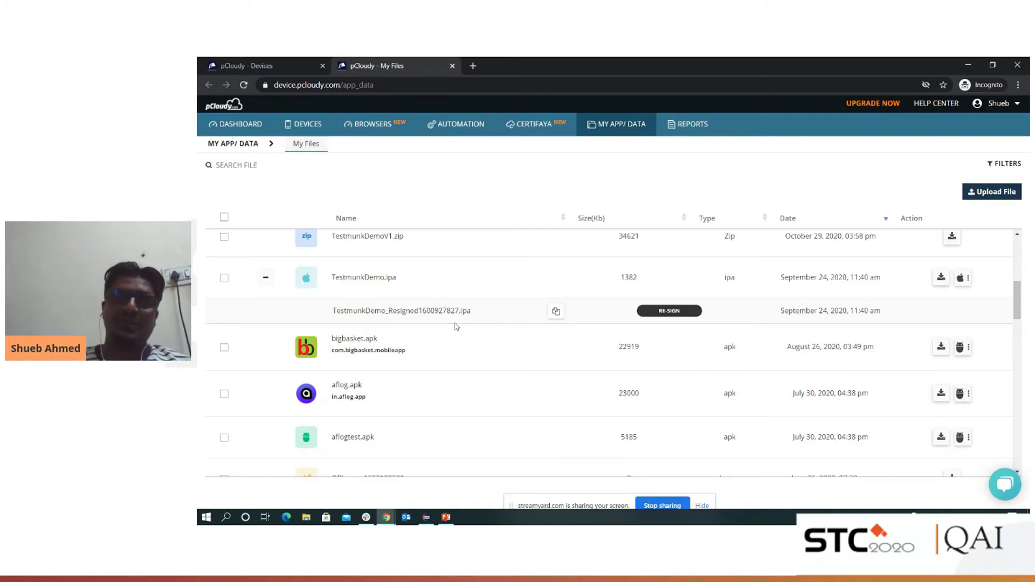
left_click(265, 279)
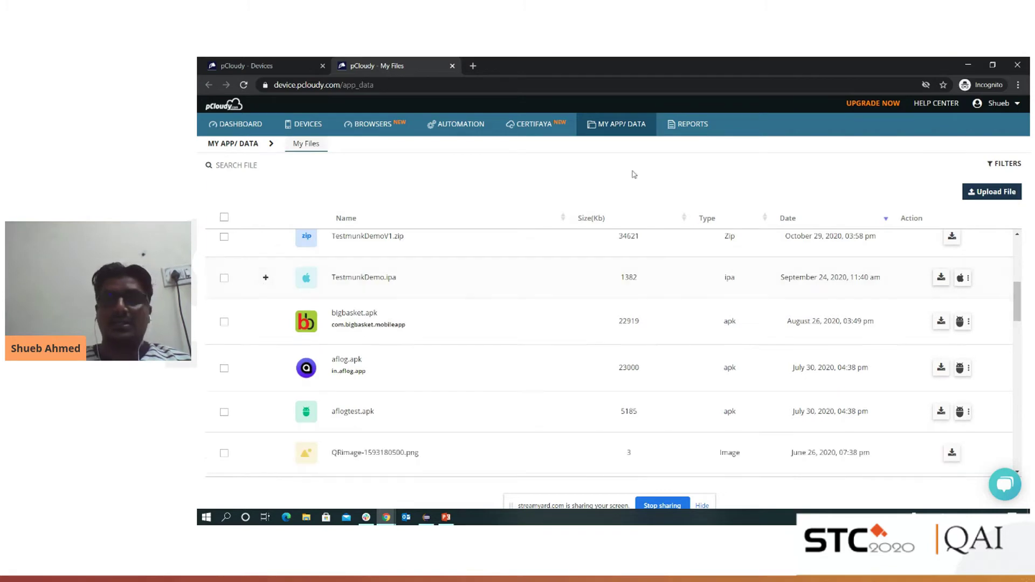
Return to the device list, check the OnePlus 8's specifications and connect to that device
left_click(277, 64)
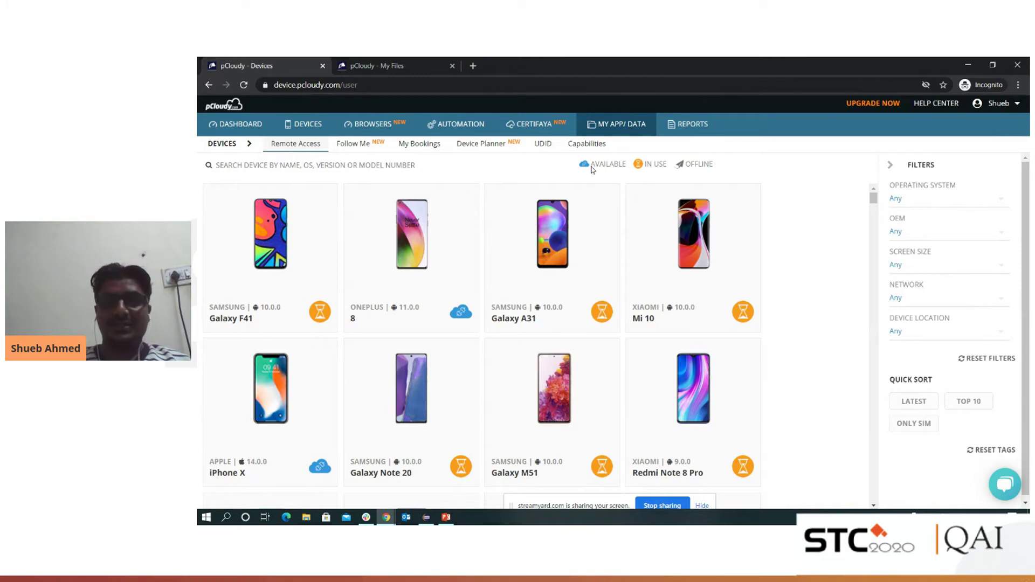
mouse_move(462, 249)
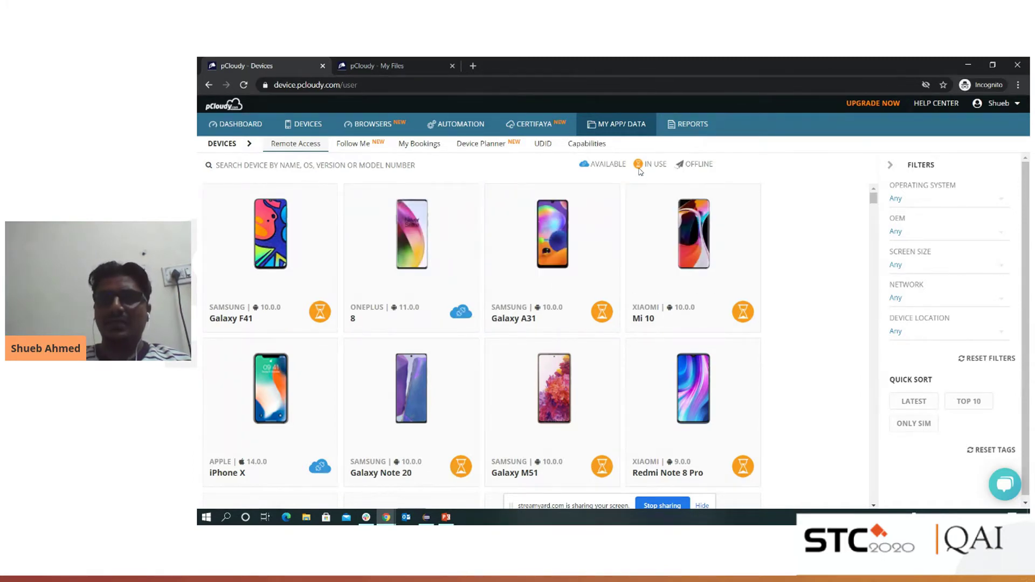
mouse_move(573, 241)
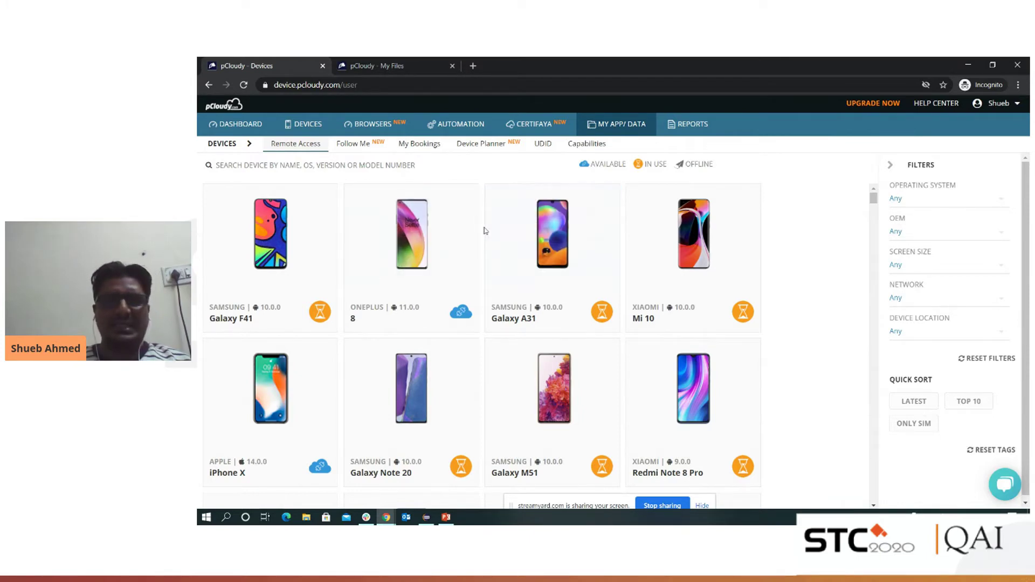
left_click(429, 233)
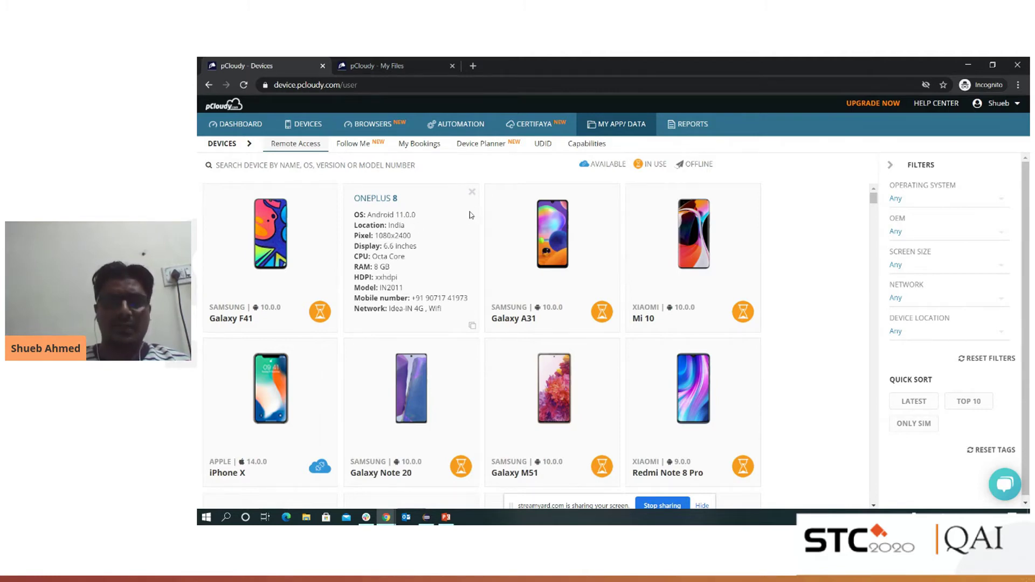
left_click(471, 193)
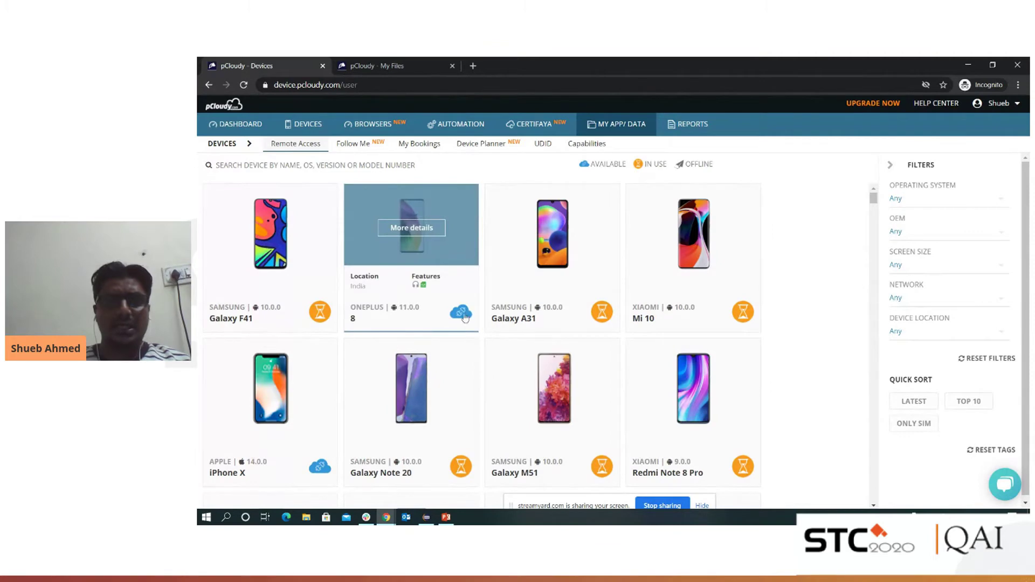
left_click(460, 313)
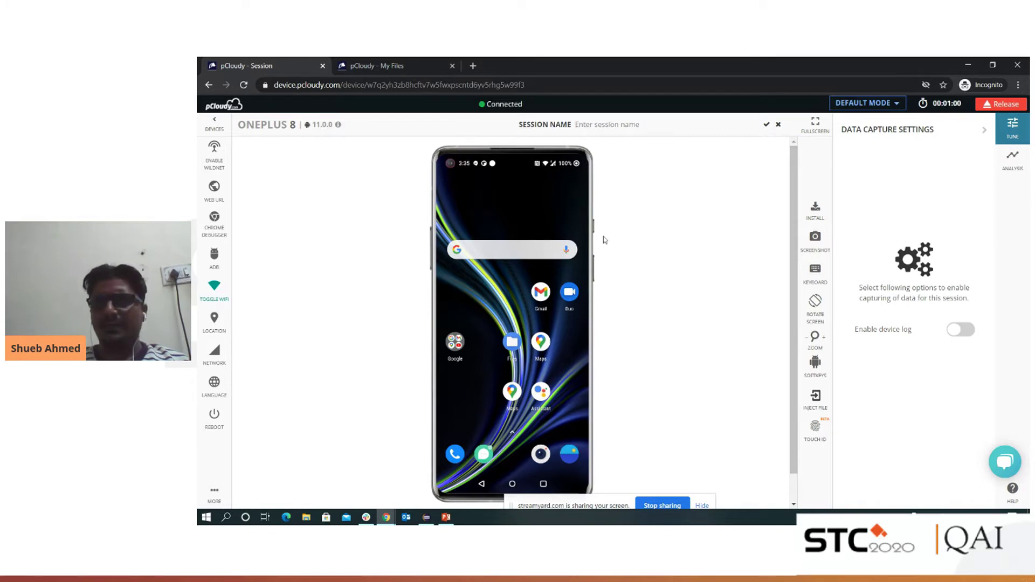
Install BIGBASKET.APK from My App/Data on the connected OnePlus 8
left_click(819, 216)
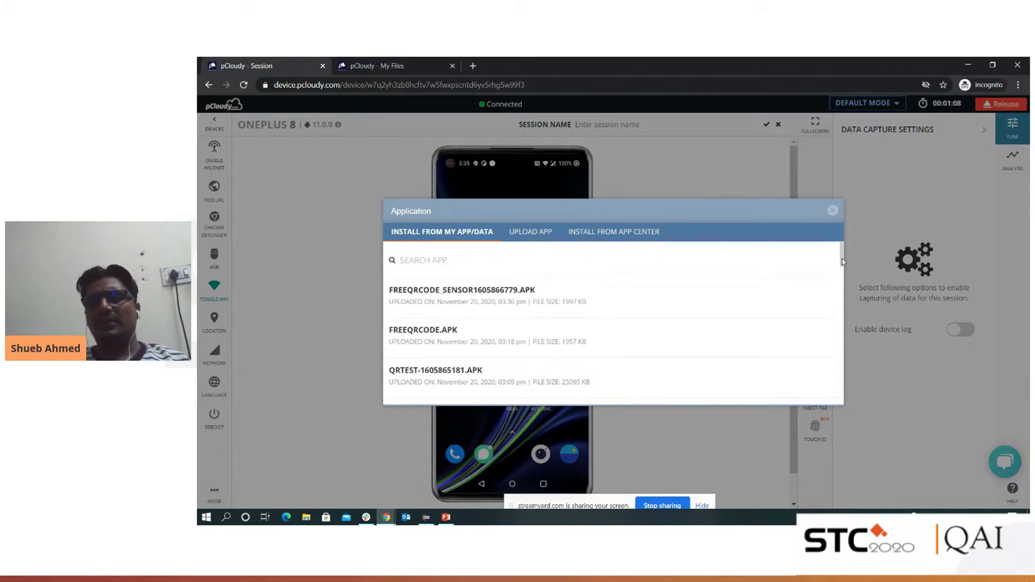
left_click_drag(842, 261, 842, 271)
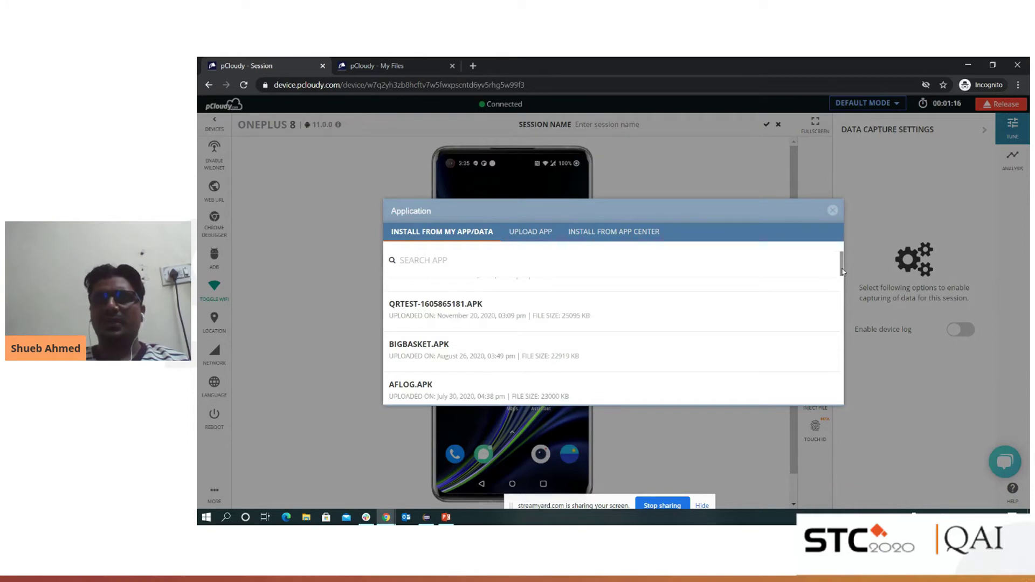
left_click_drag(842, 272, 842, 275)
mouse_move(815, 335)
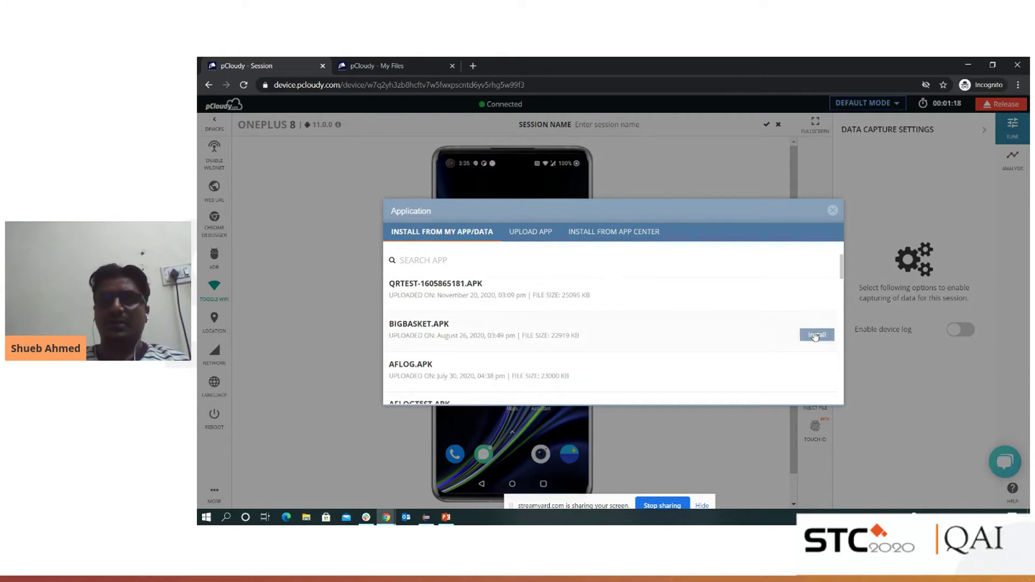
left_click(816, 334)
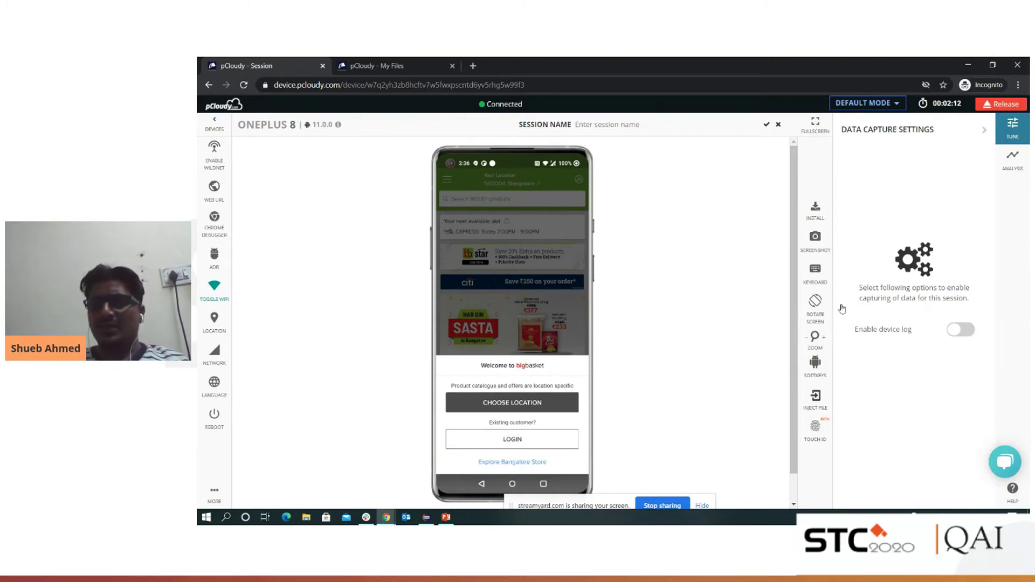
Enable the device log, start log streaming and review the available log level filters
left_click(958, 329)
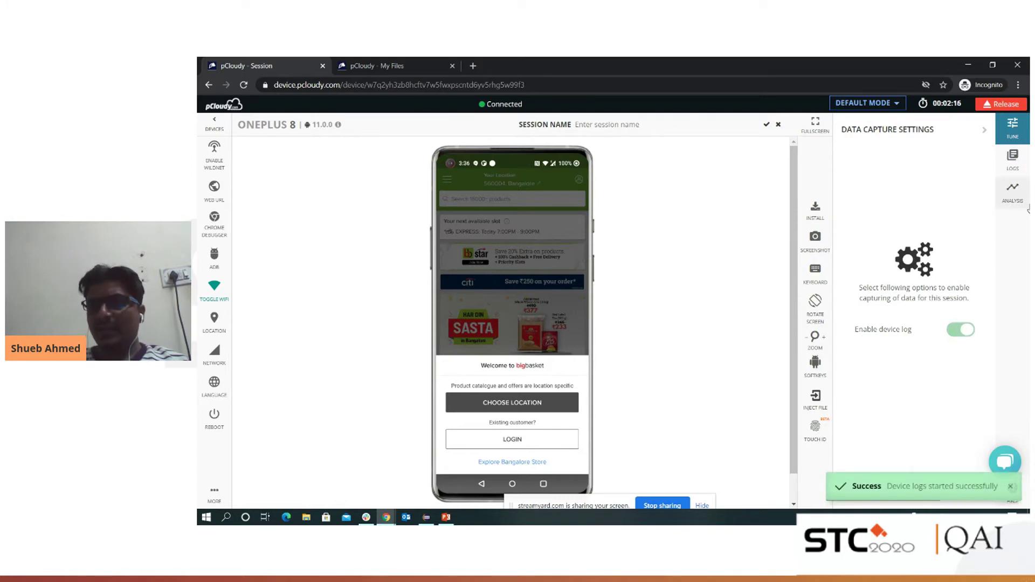
left_click(1013, 161)
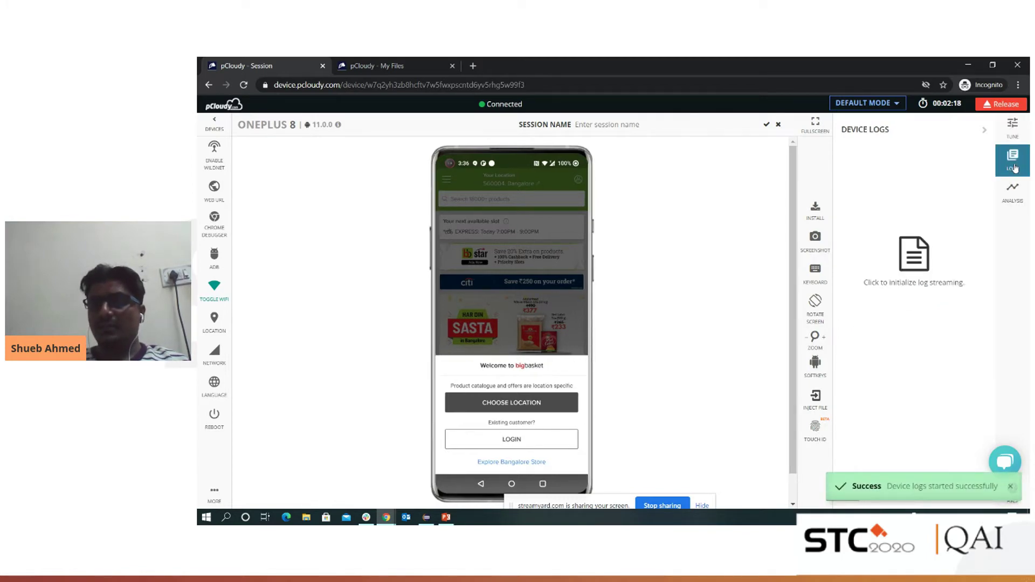
left_click(904, 264)
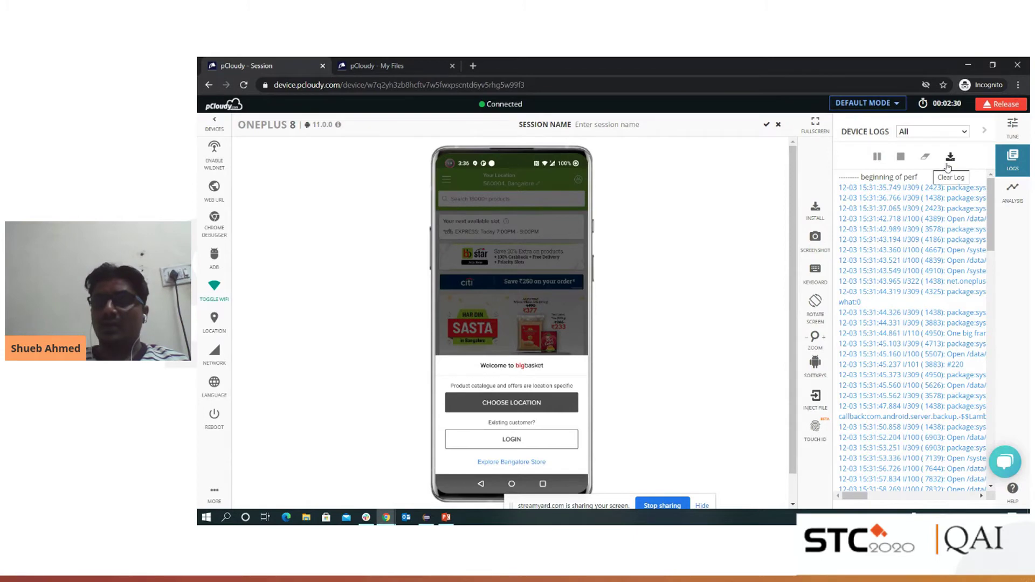
left_click(939, 135)
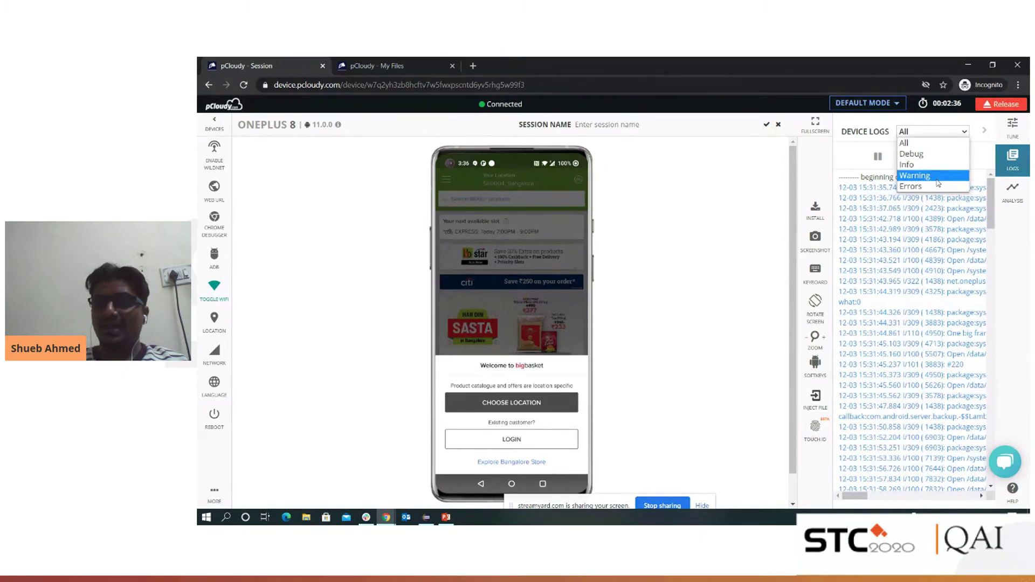
left_click(869, 125)
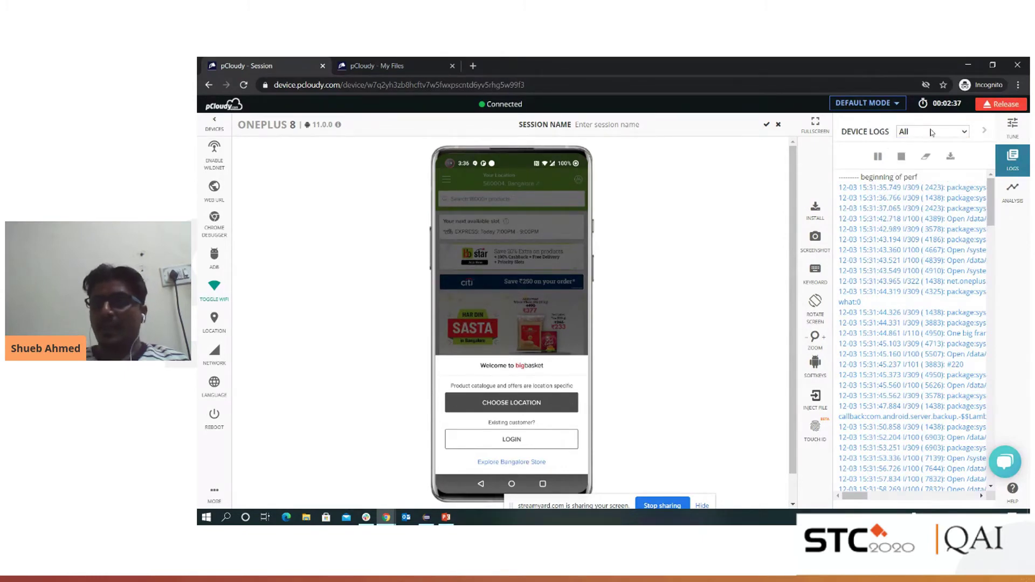
Start the performance graphs for the com.bigbasket.mobileapp package
left_click(1012, 194)
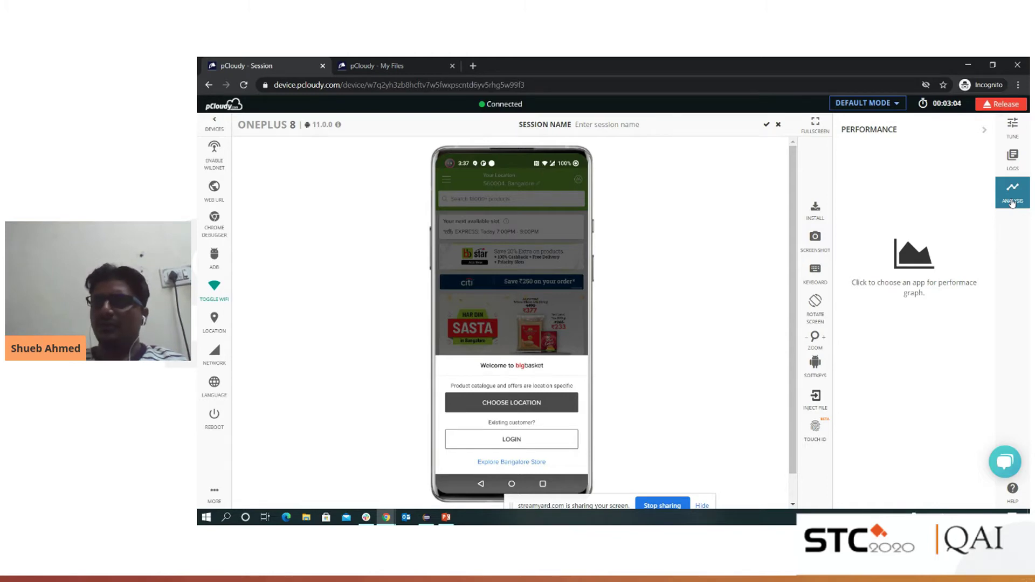
left_click(914, 266)
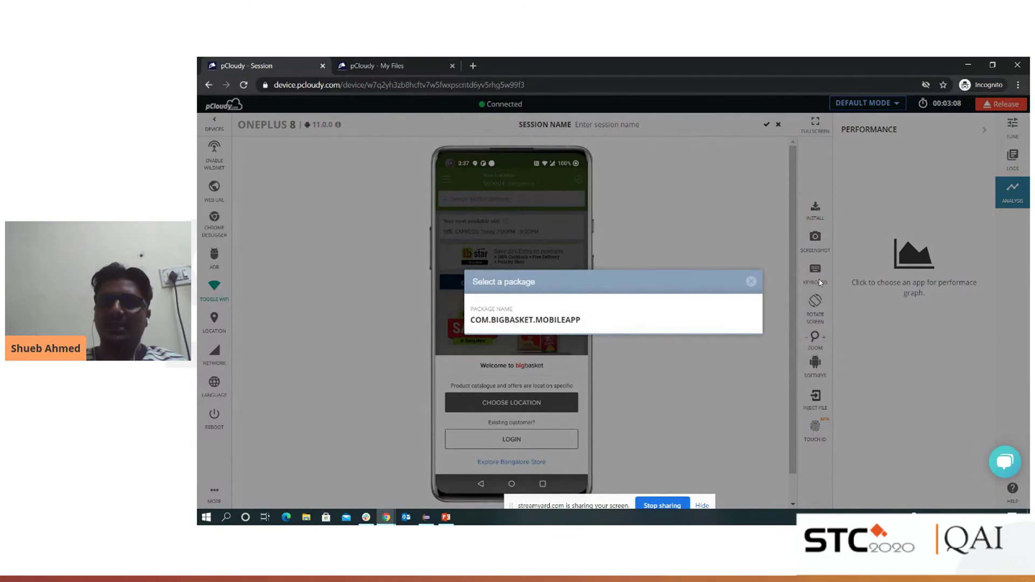
mouse_move(705, 302)
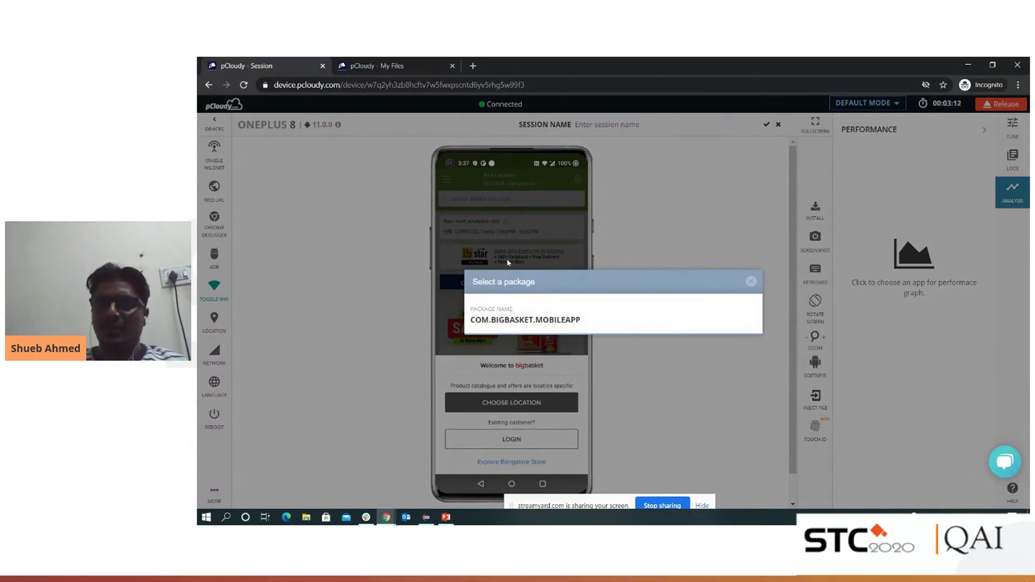
mouse_move(608, 307)
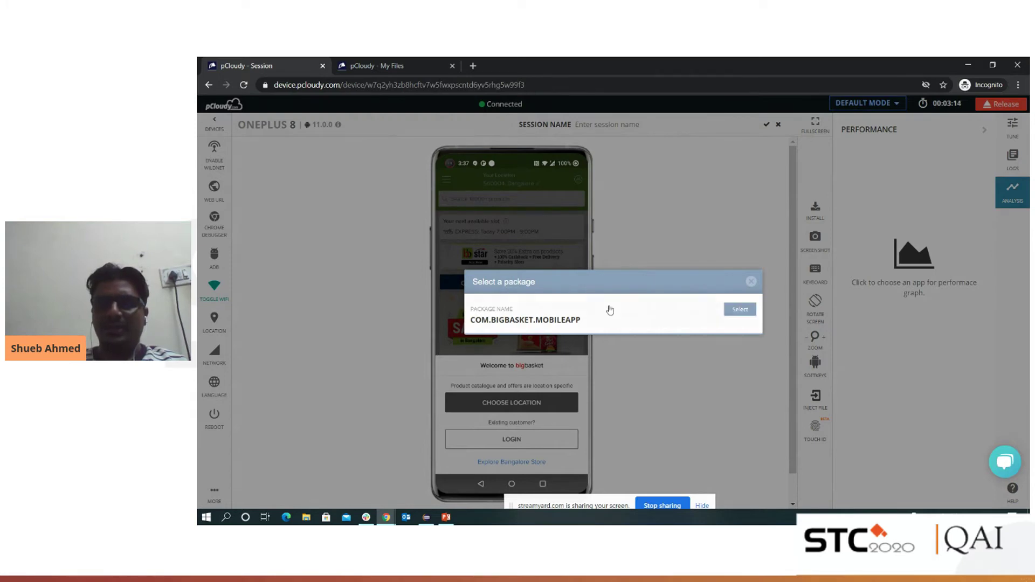
left_click(734, 311)
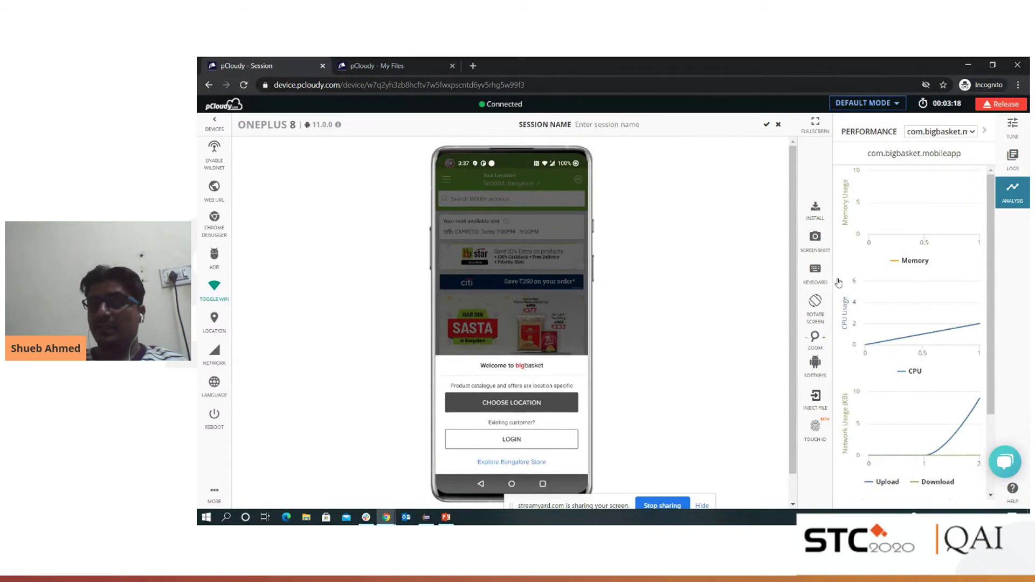
Examine the memory, CPU, network and battery graphs for the bigbasket package
mouse_move(910, 293)
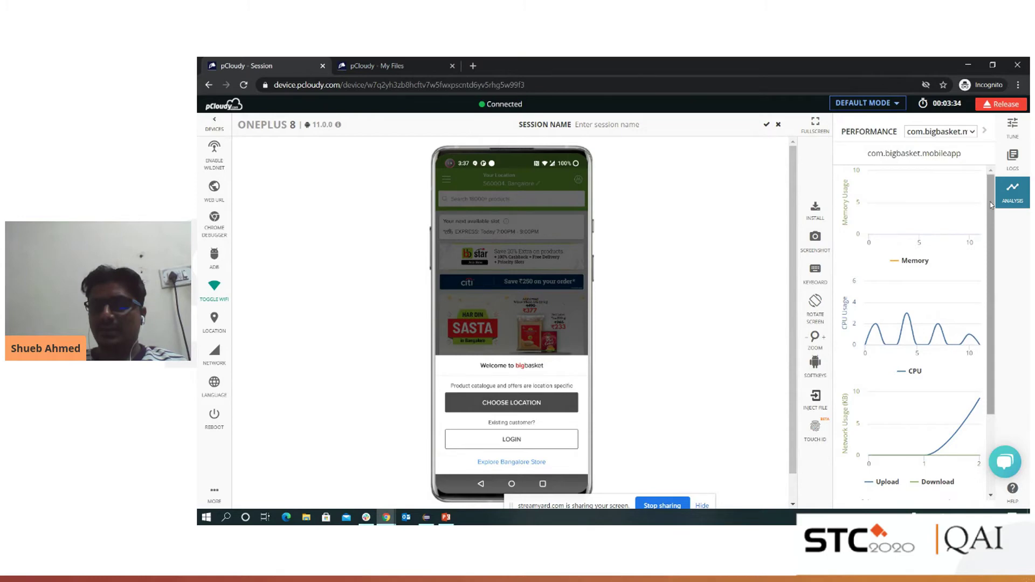
left_click_drag(990, 205, 1000, 260)
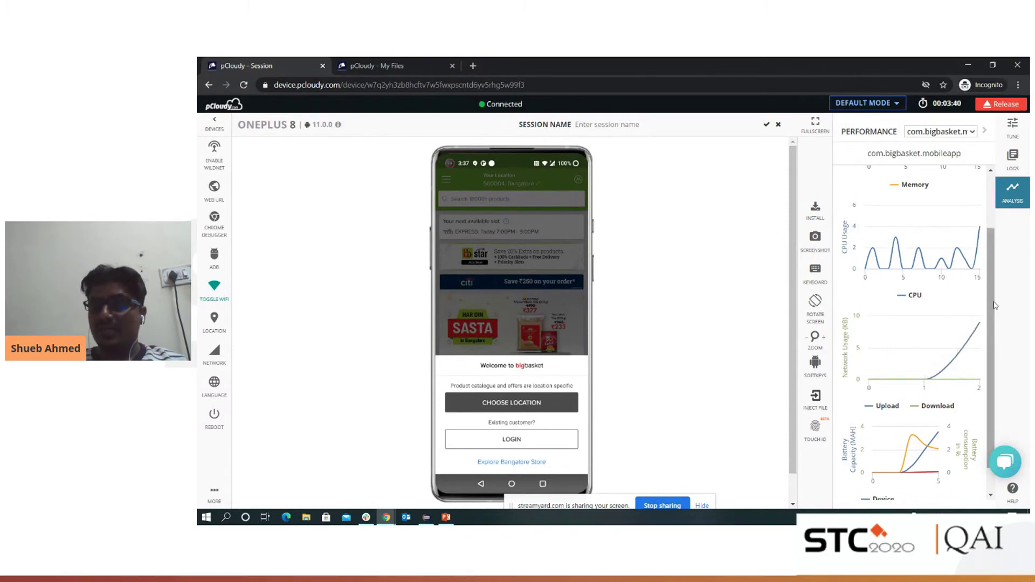
scroll(995, 306, "down", 1)
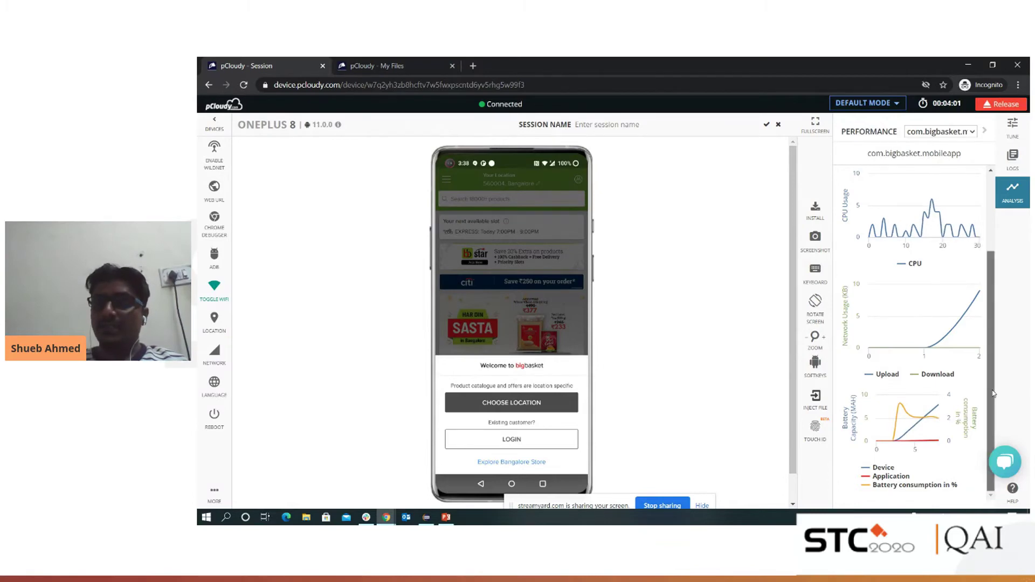
left_click_drag(993, 393, 987, 368)
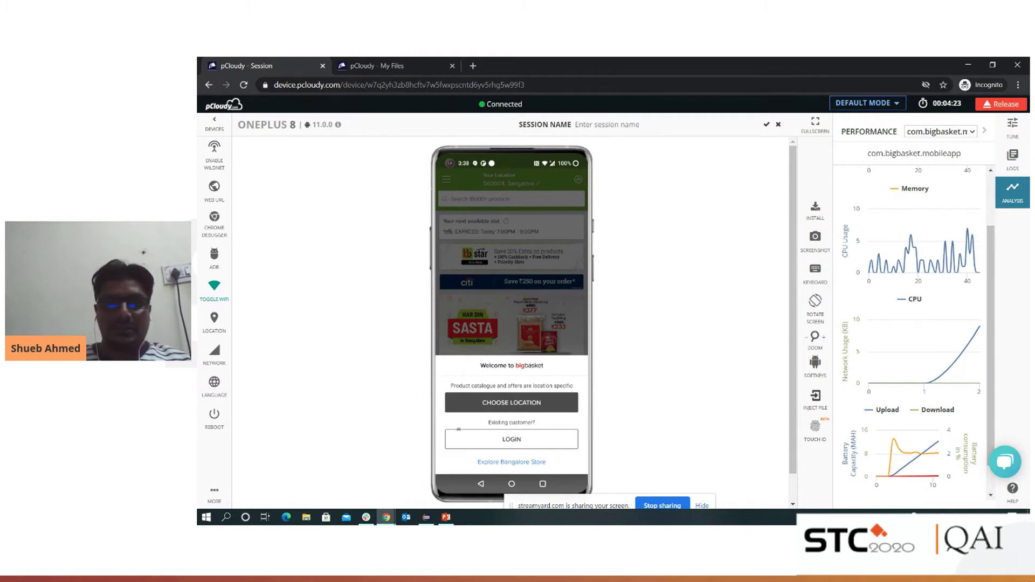
Choose a location in the bigbasket app, allow location access only this time, and return to the app's home screen
left_click(501, 408)
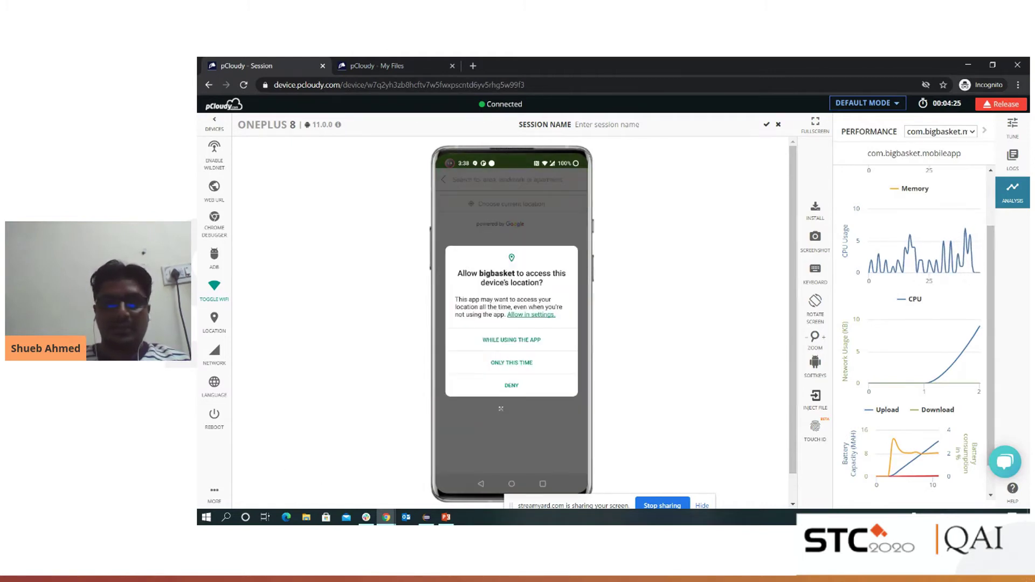
left_click(513, 363)
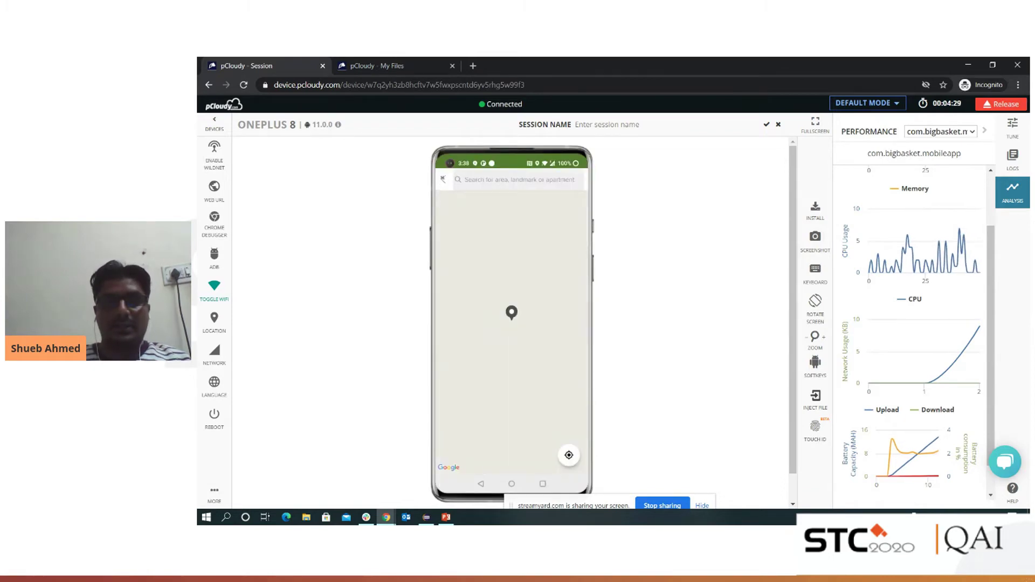
left_click(443, 180)
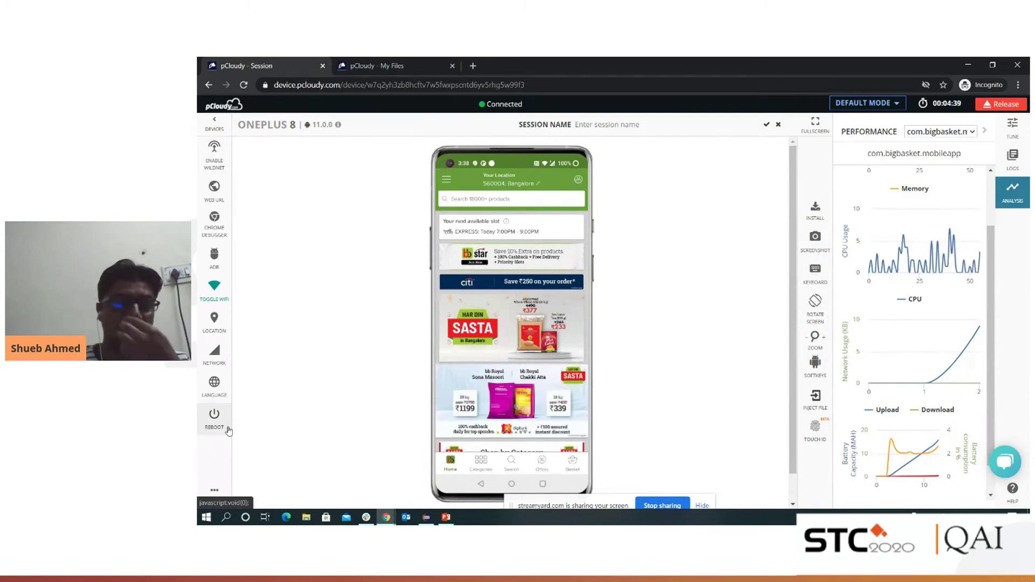
Simulate the 3G-Good network profile on the device and remove the network shaping again
left_click(214, 367)
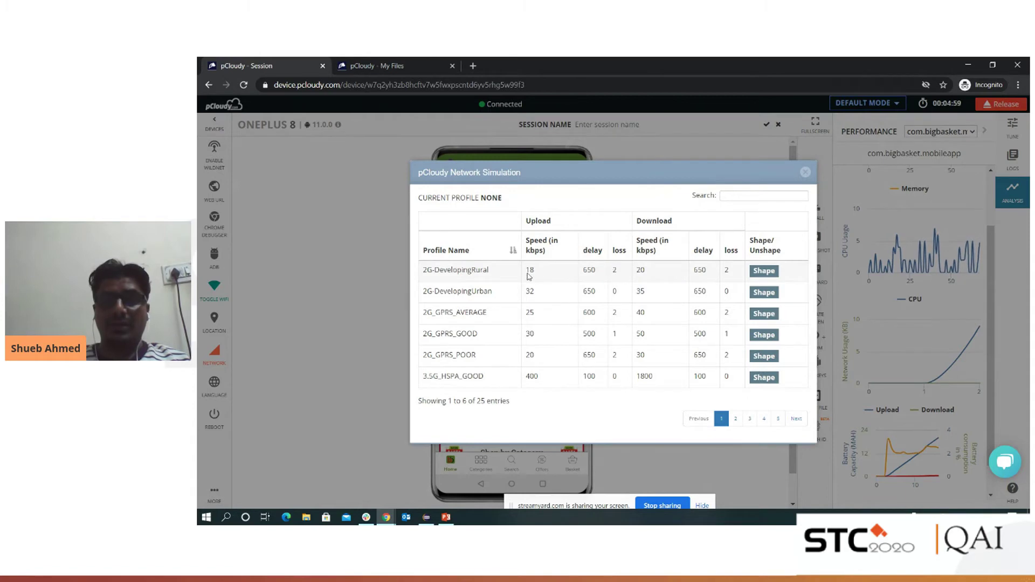
left_click(735, 418)
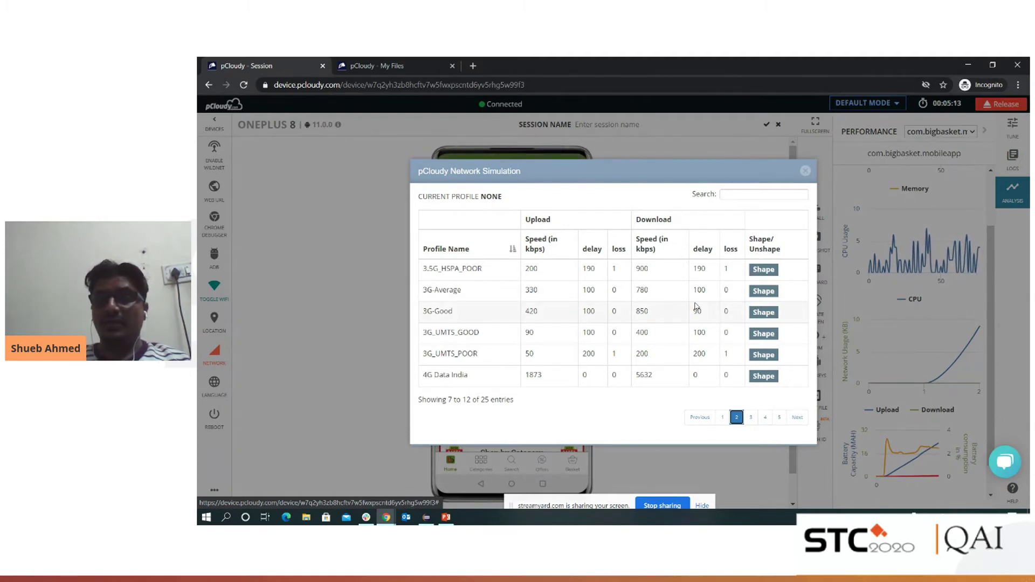
left_click(760, 315)
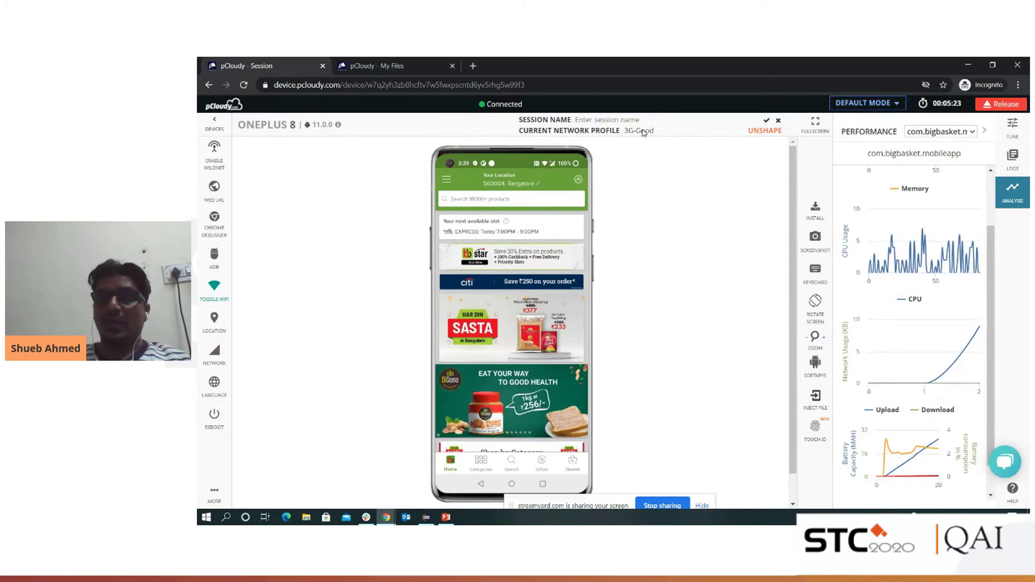
left_click(761, 131)
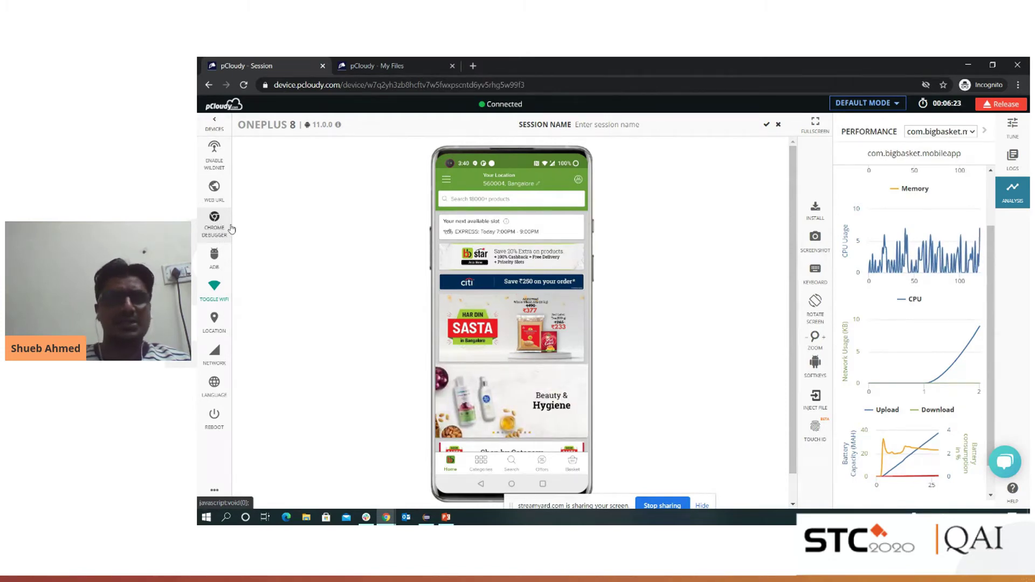
left_click(217, 203)
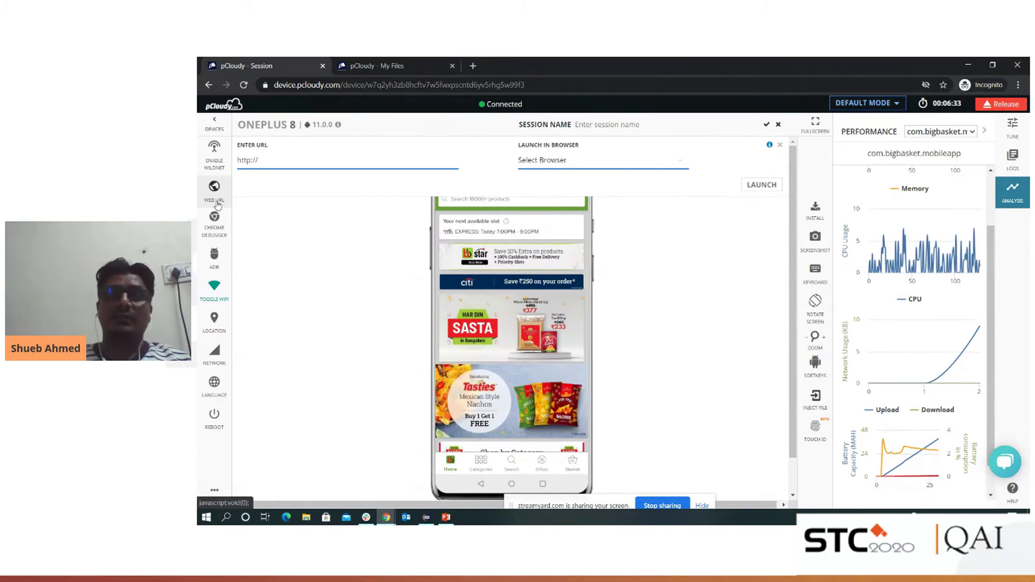
left_click(286, 159)
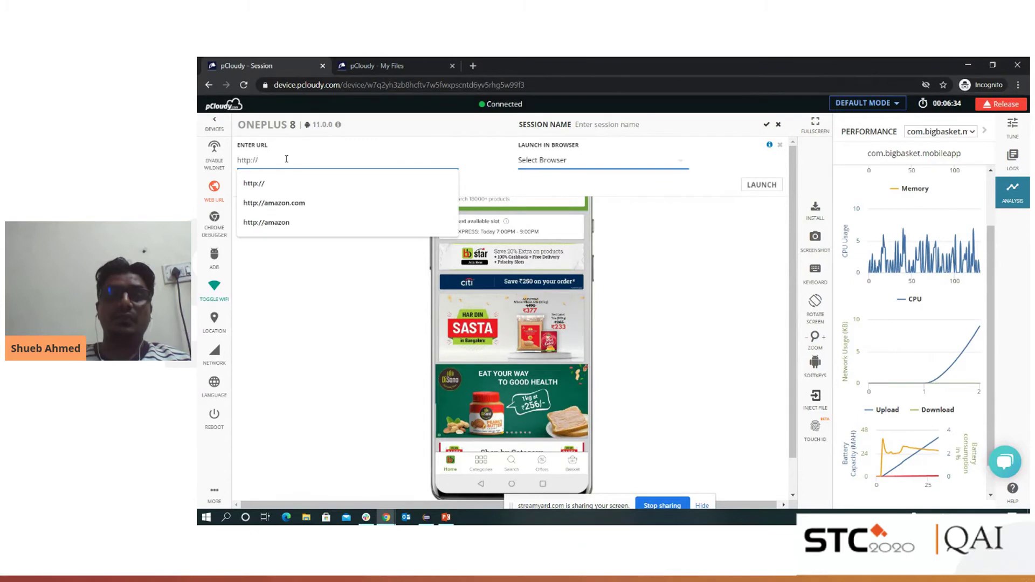
left_click(284, 207)
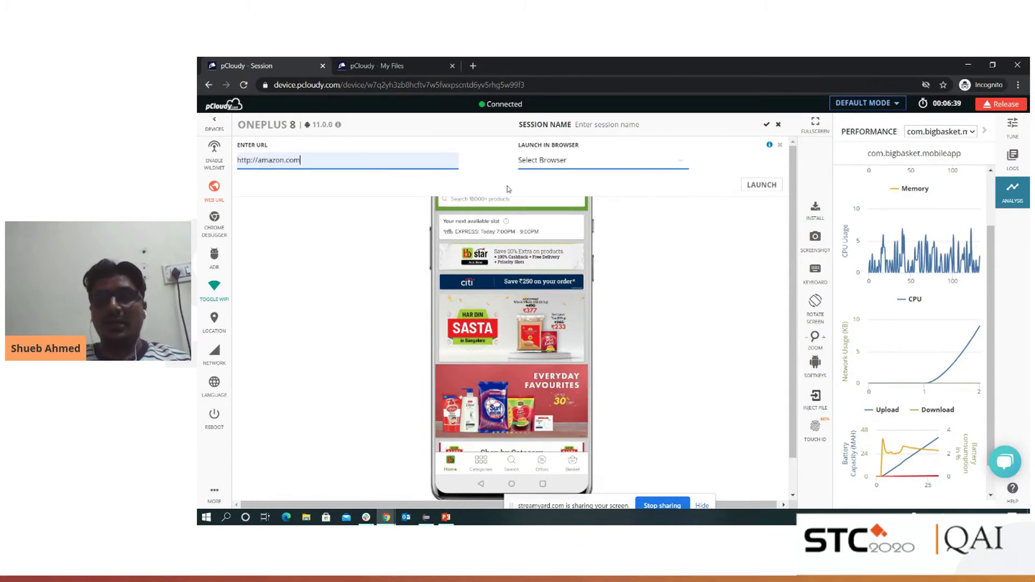
left_click(549, 169)
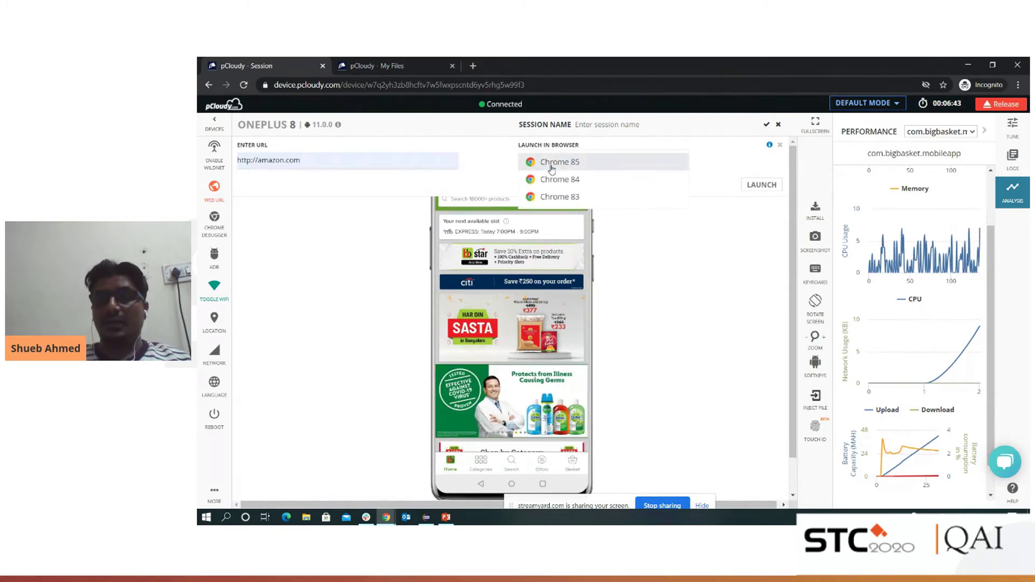
left_click(551, 165)
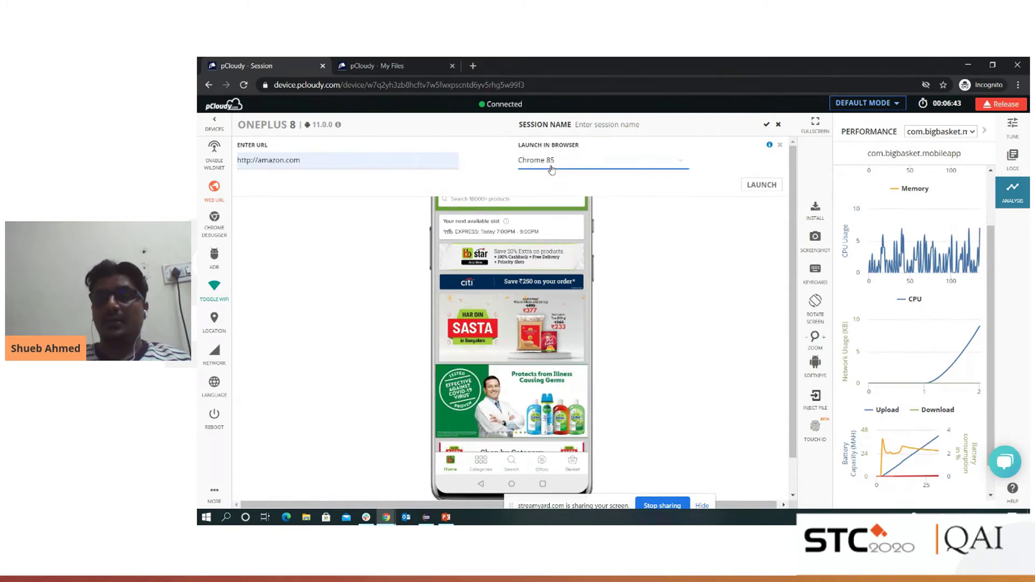
left_click(779, 147)
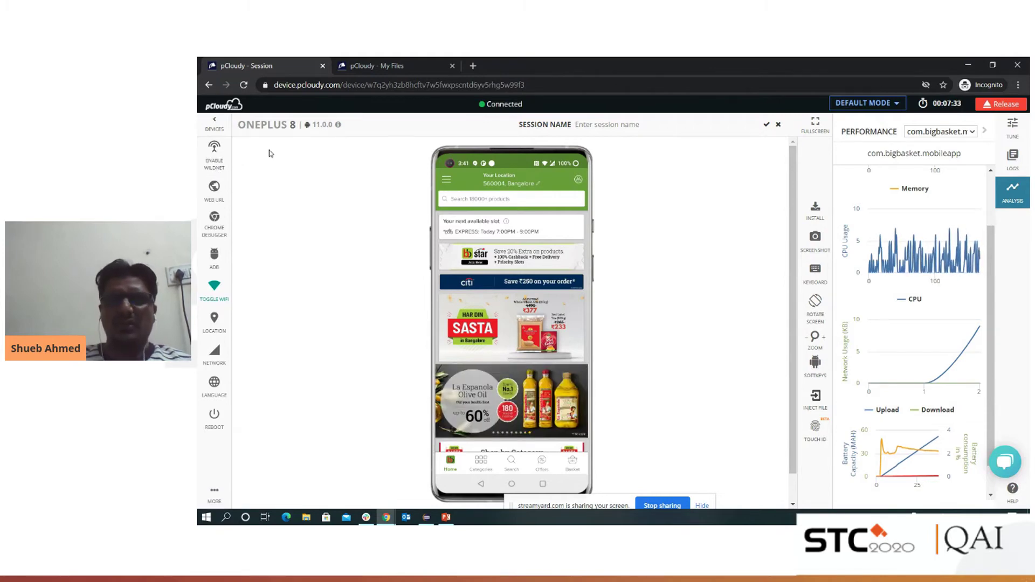
Open the Wildnet option for the connected device
mouse_move(217, 151)
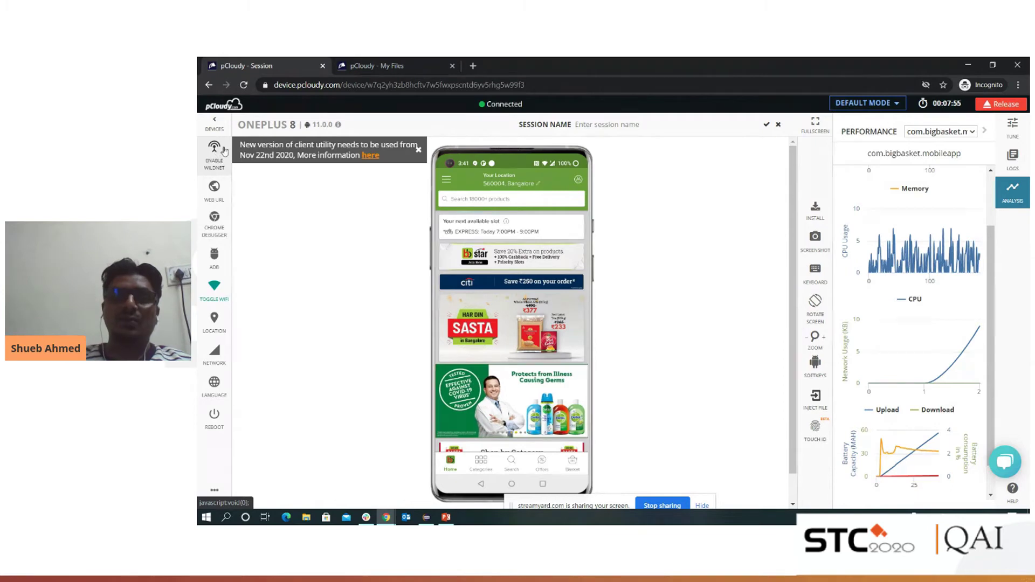
left_click(219, 154)
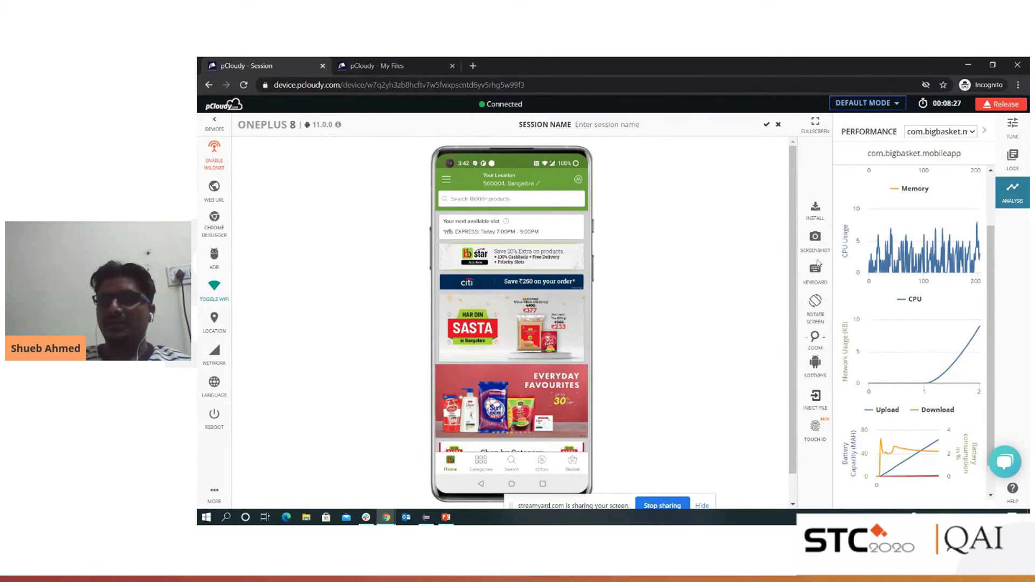
Capture a screenshot of the device and circle the profile icon in it with a #CC3333 brush of weight 8
left_click(813, 241)
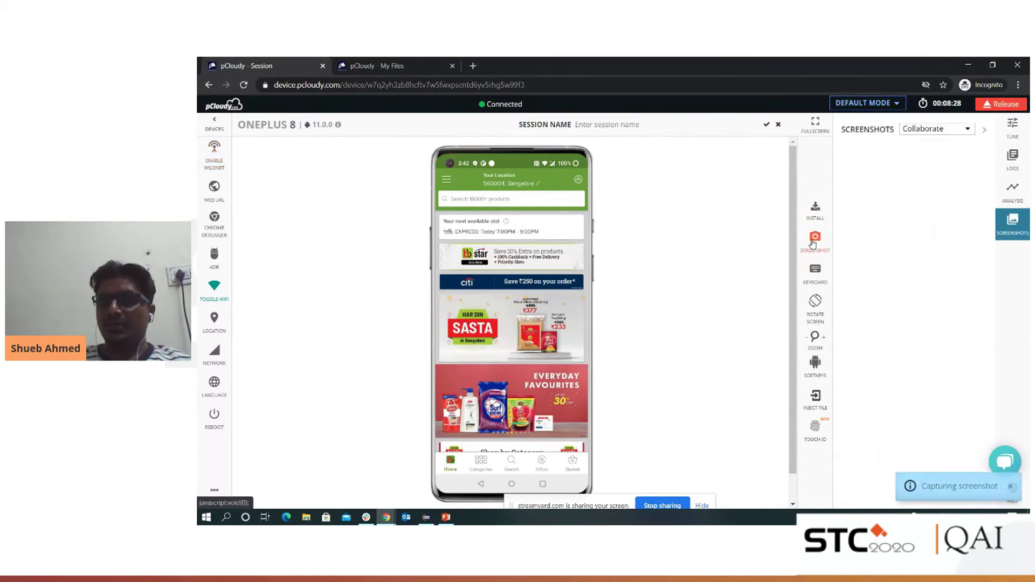
mouse_move(897, 191)
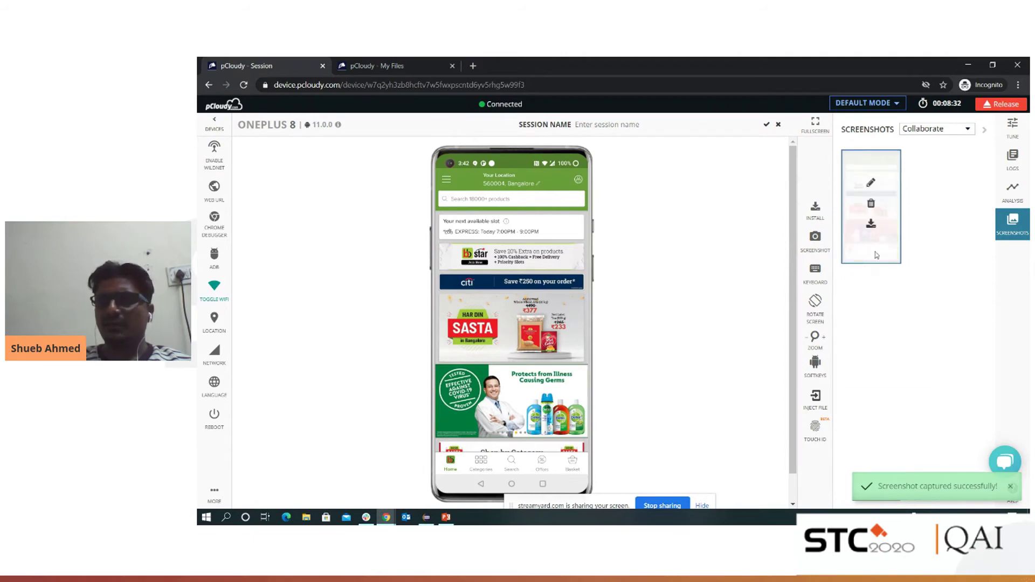
left_click(872, 185)
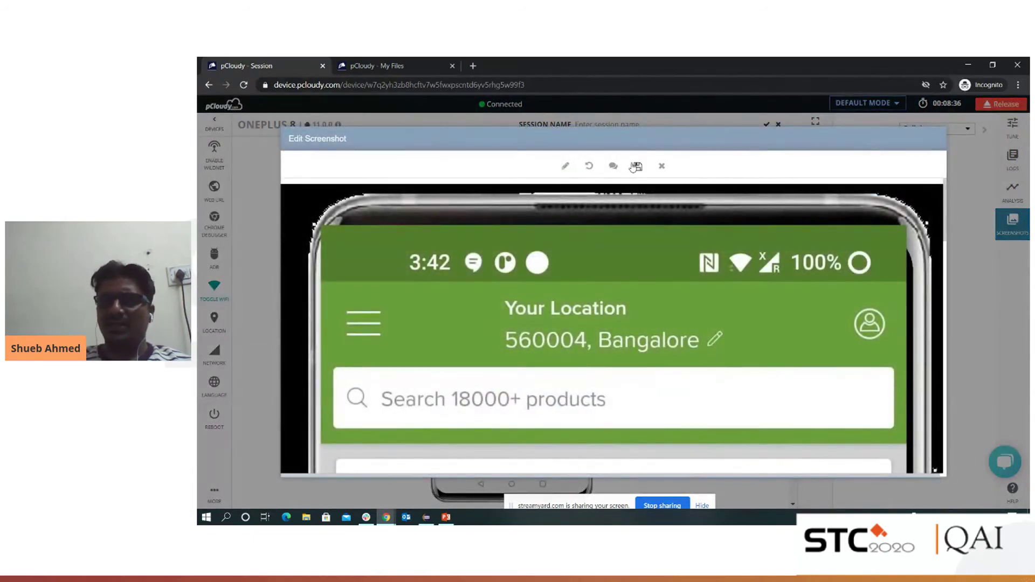
left_click(570, 168)
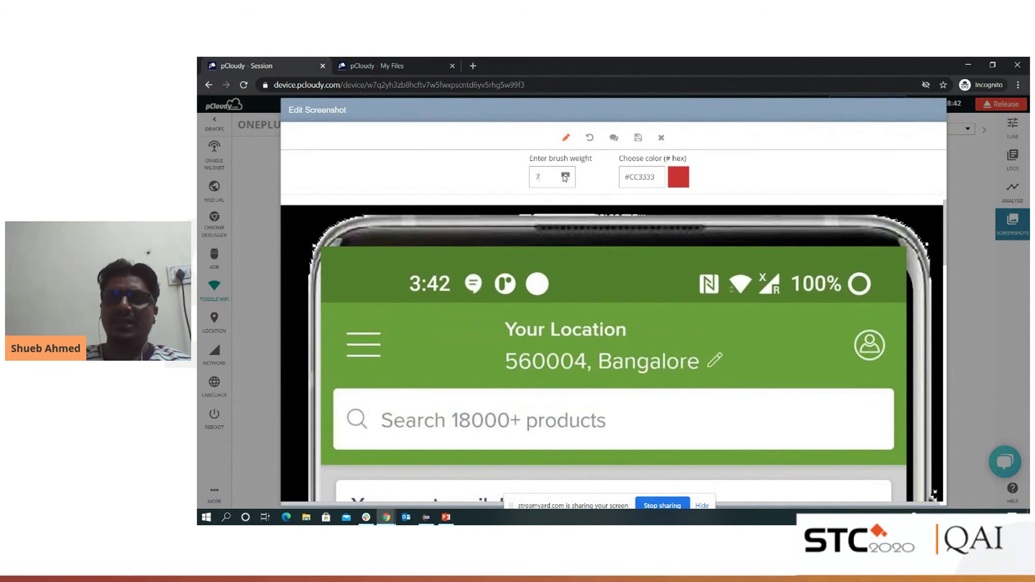
mouse_move(852, 318)
left_mouse_down()
mouse_move(831, 362)
mouse_move(887, 382)
mouse_move(893, 345)
mouse_move(865, 322)
mouse_move(843, 321)
left_mouse_up()
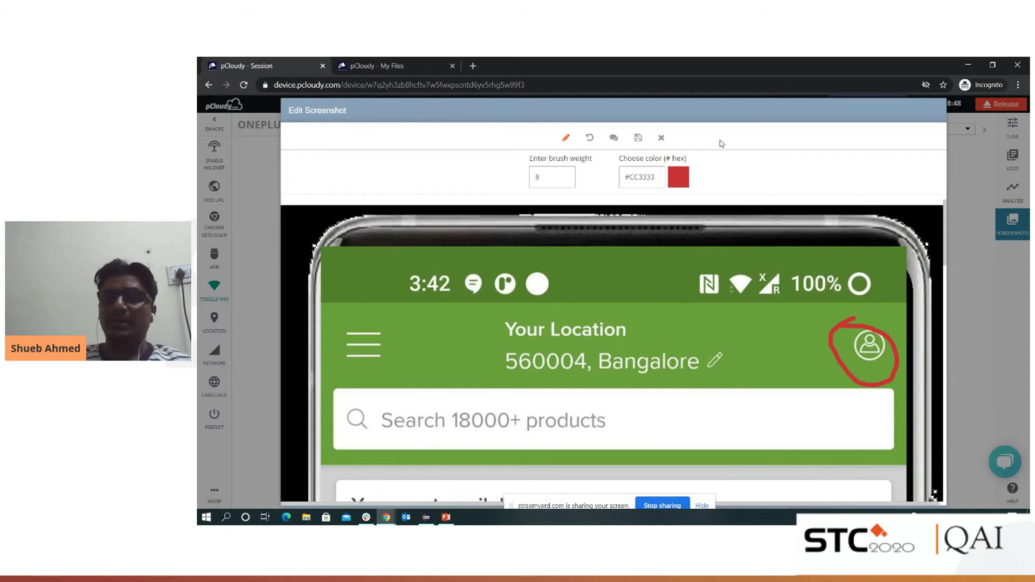
Save the annotated screenshot as IconinWrongplace and show the collaboration options for the screenshots
left_click(637, 138)
left_click(609, 185)
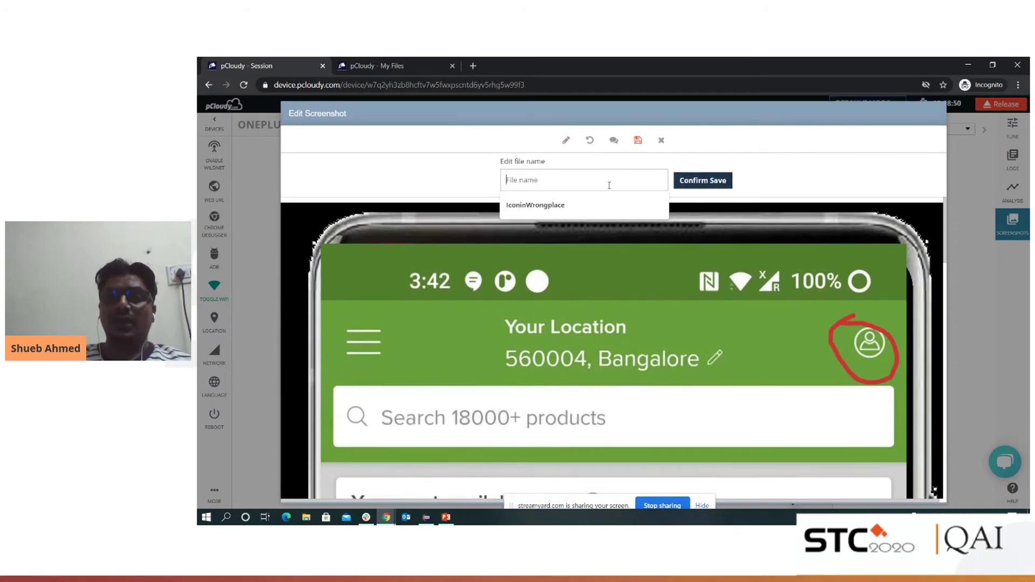
left_click(603, 208)
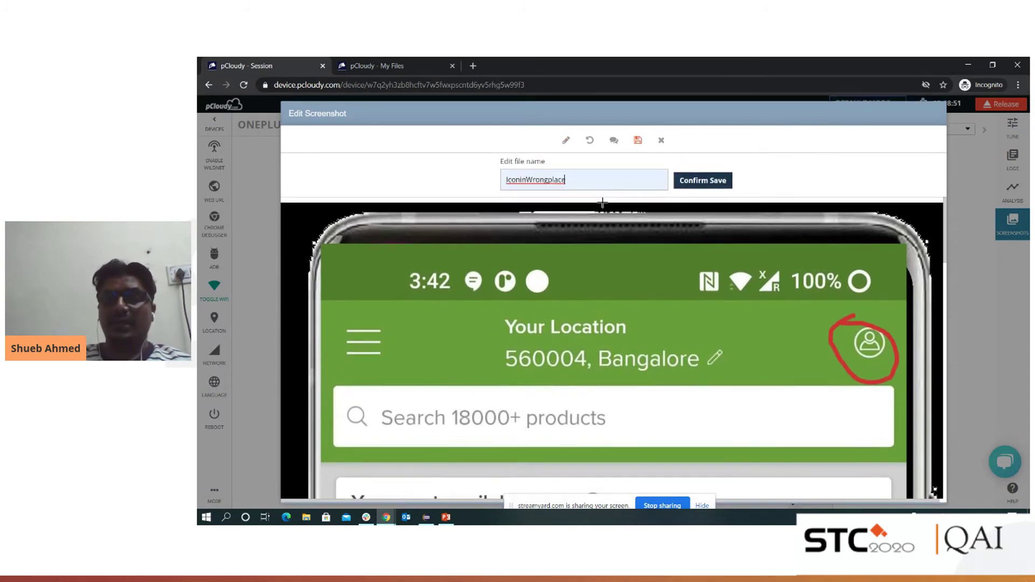
left_click(707, 182)
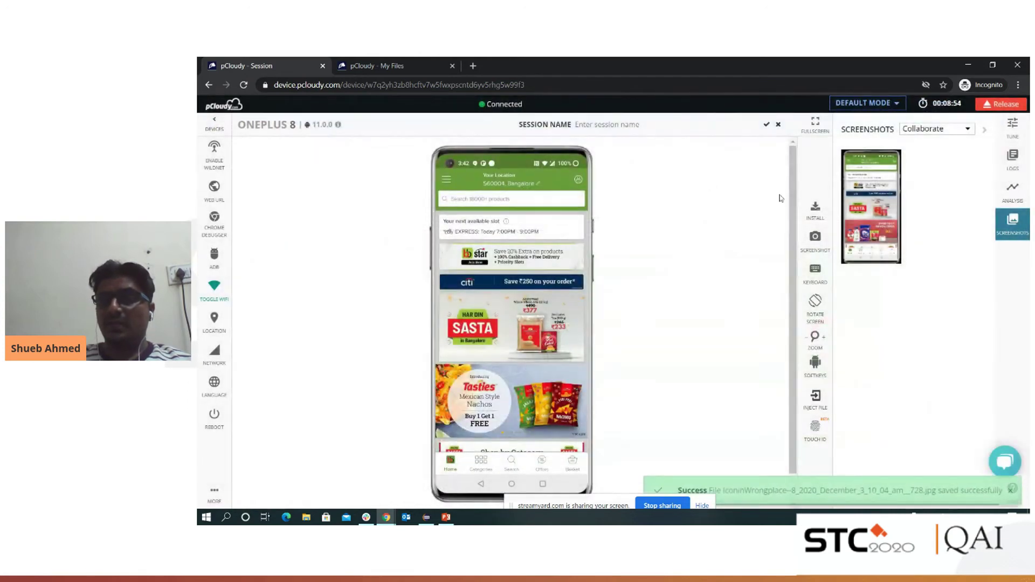
mouse_move(969, 238)
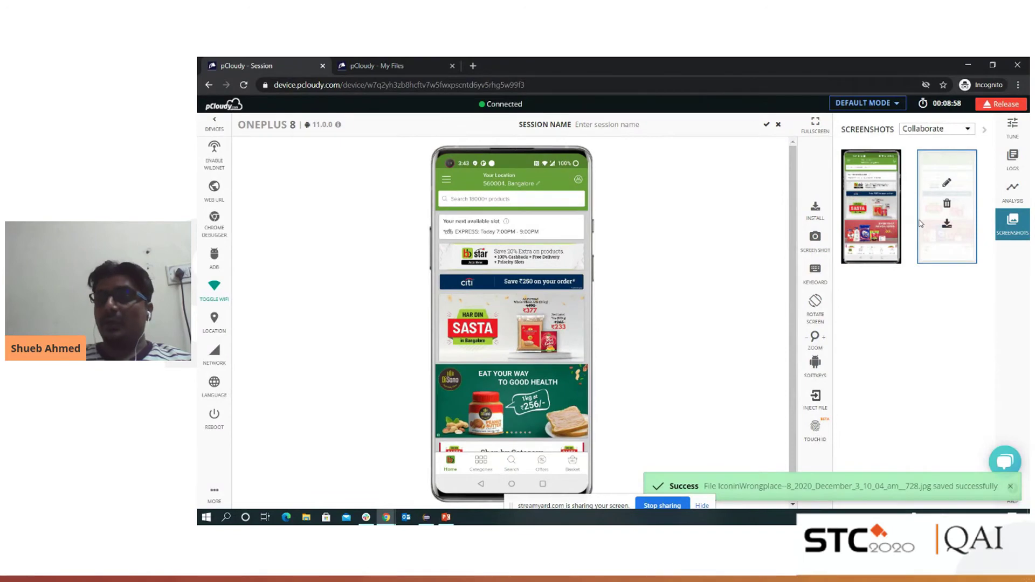
left_click(929, 133)
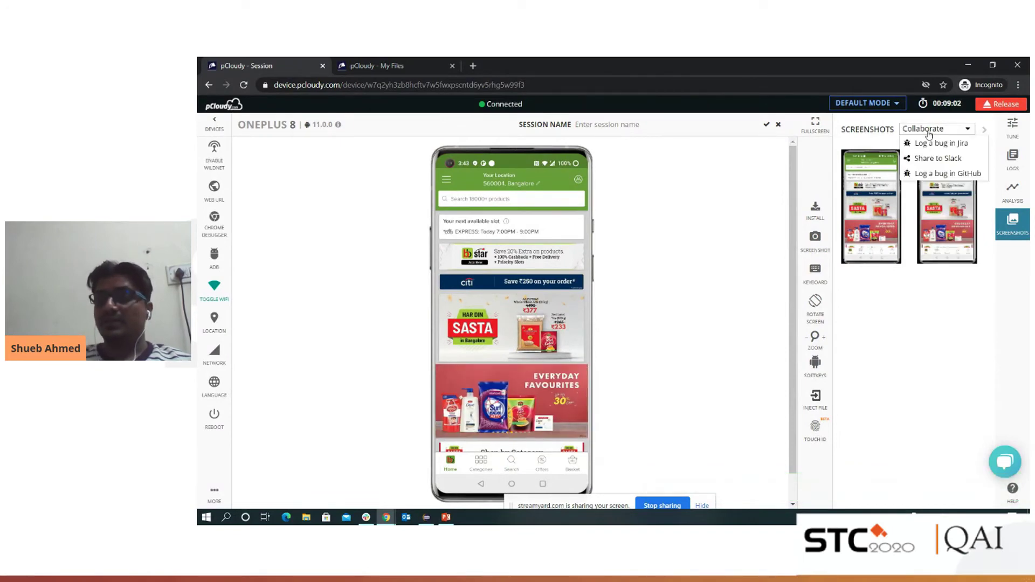
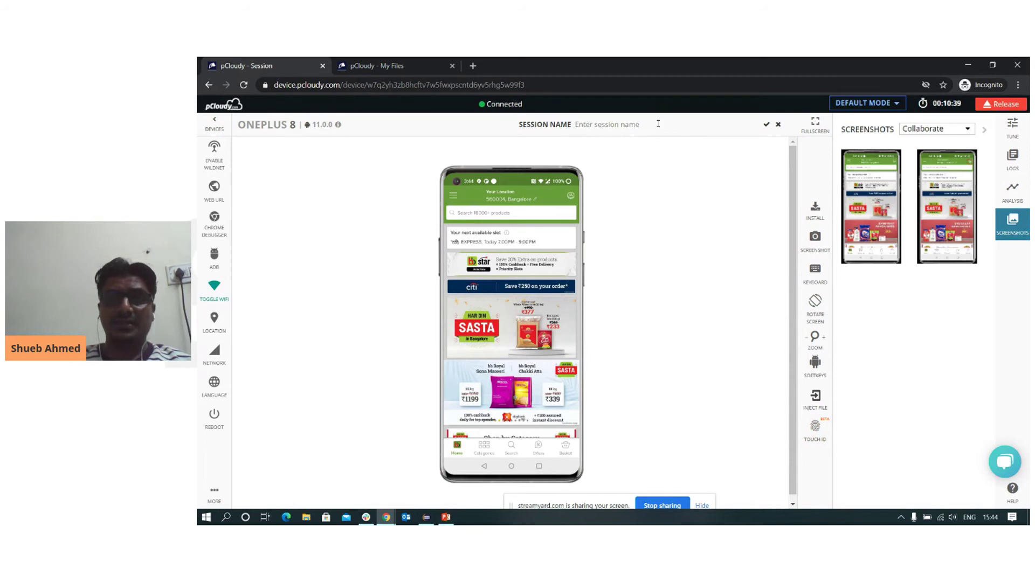
Name the session STC Demo
type("STC")
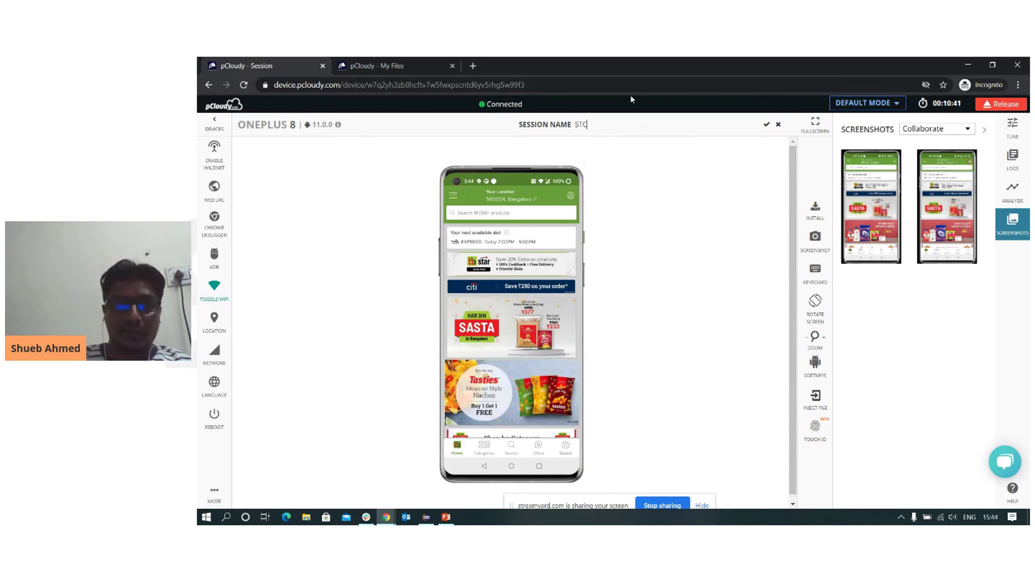
type(" De")
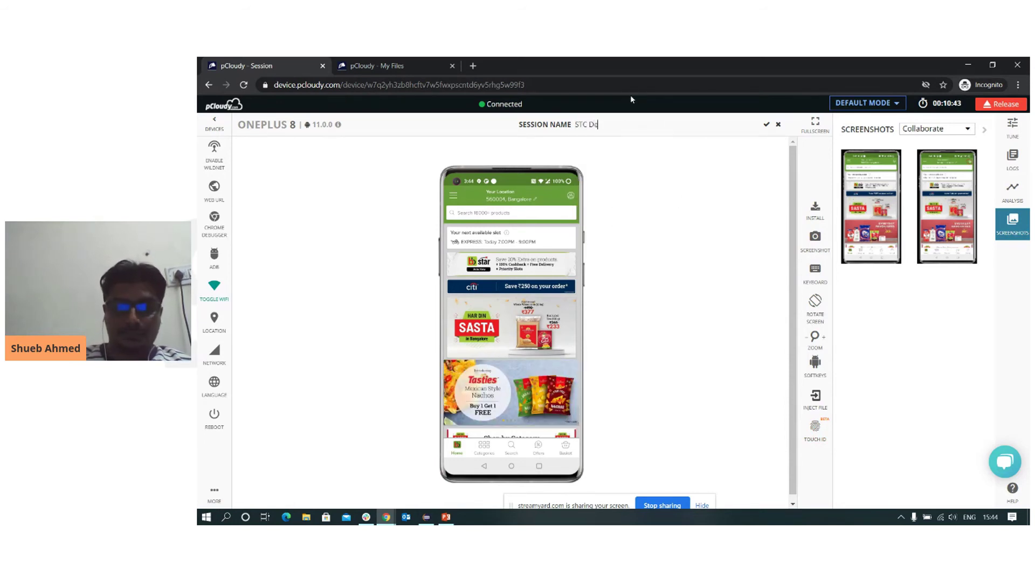
left_click(766, 125)
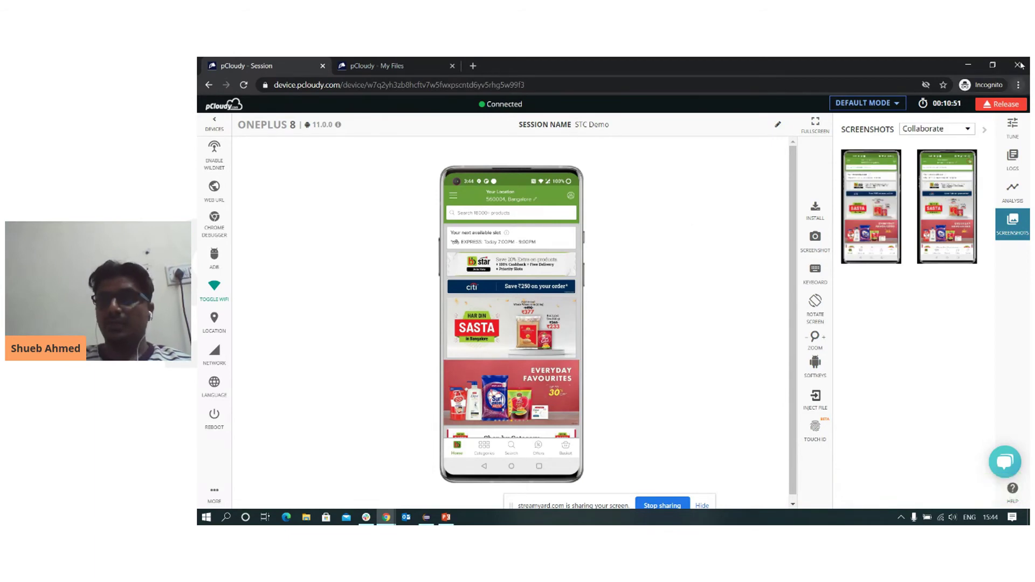
Release the OnePlus 8 and confirm the clean-up of its data
left_click(998, 108)
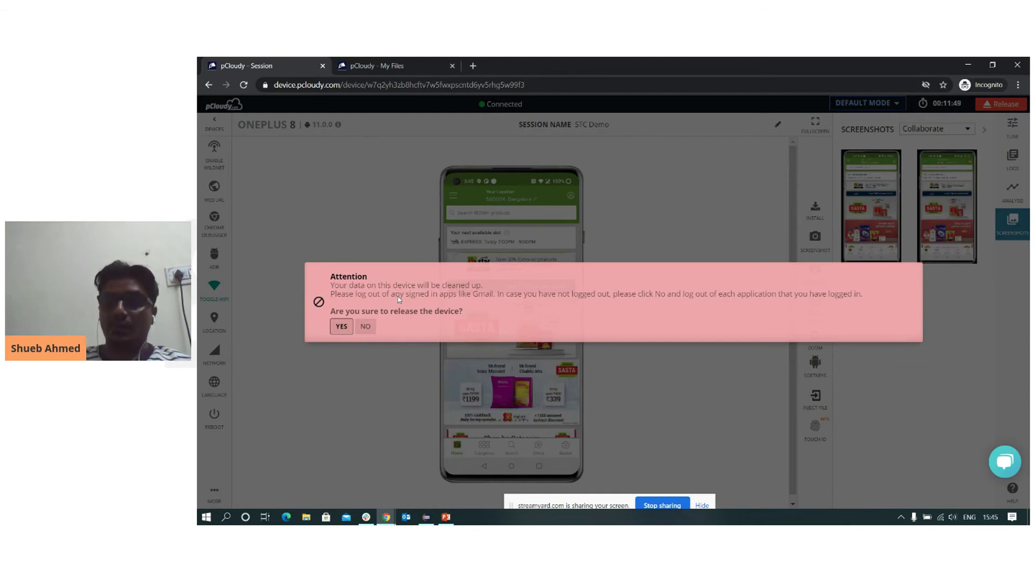
left_click(341, 327)
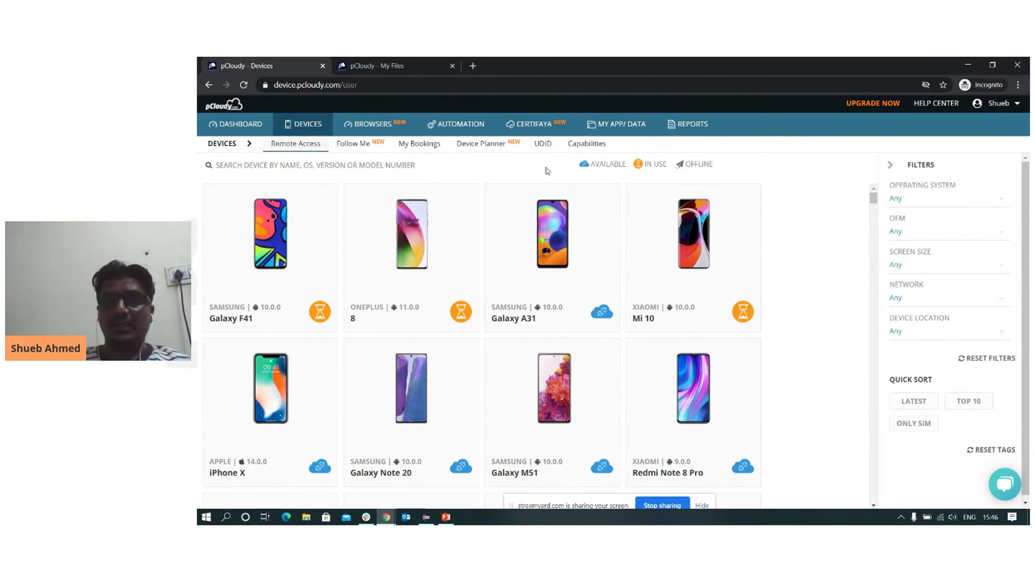
Select the STC Demo session in the list of all reports and open its report
left_click(687, 132)
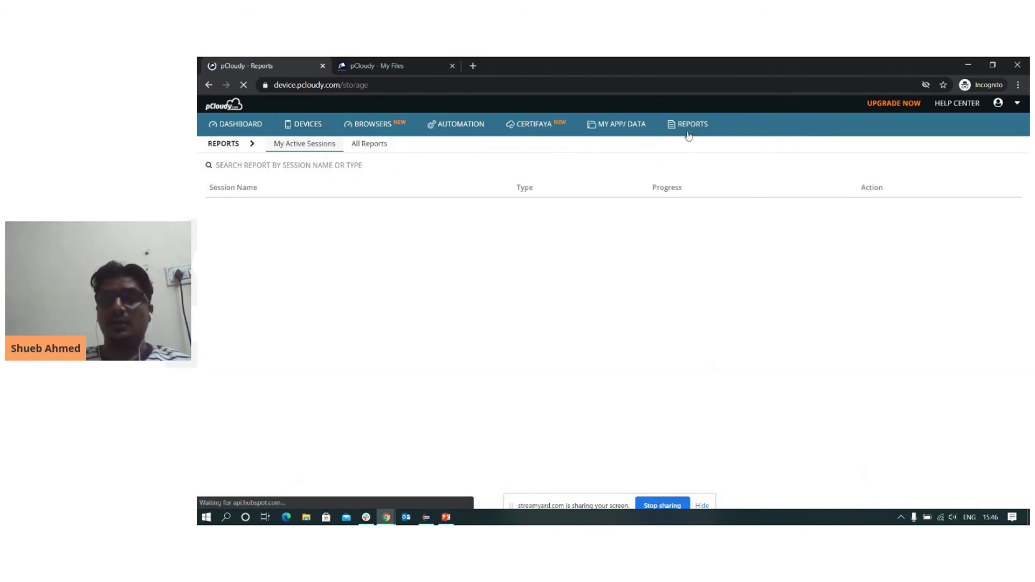
left_click(372, 148)
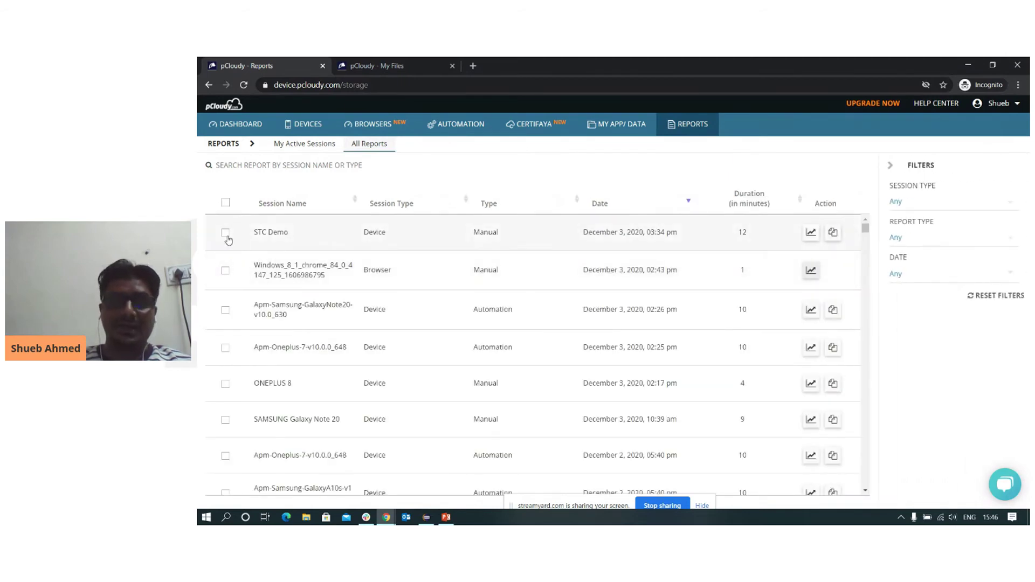
left_click(226, 233)
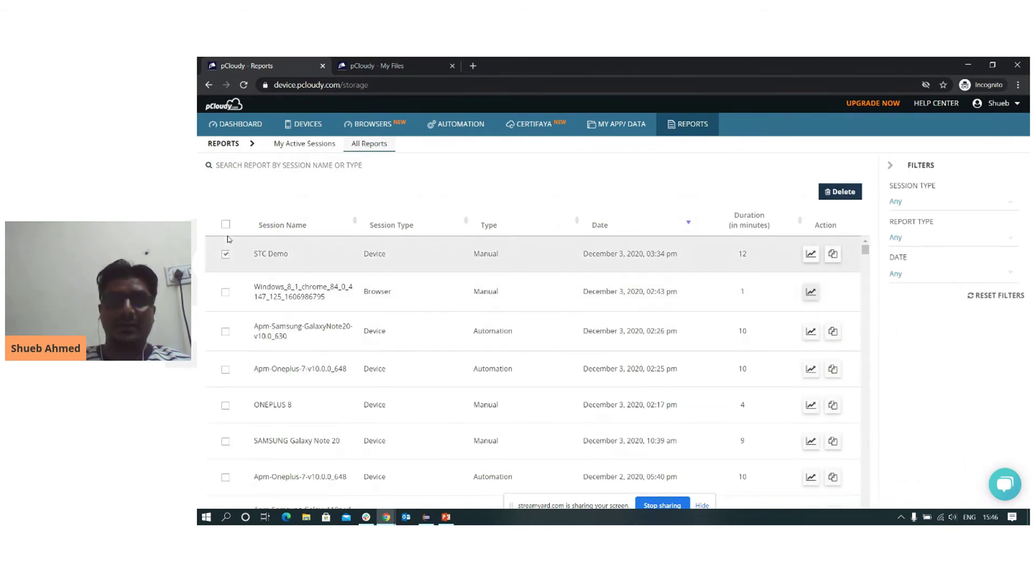
left_click(816, 256)
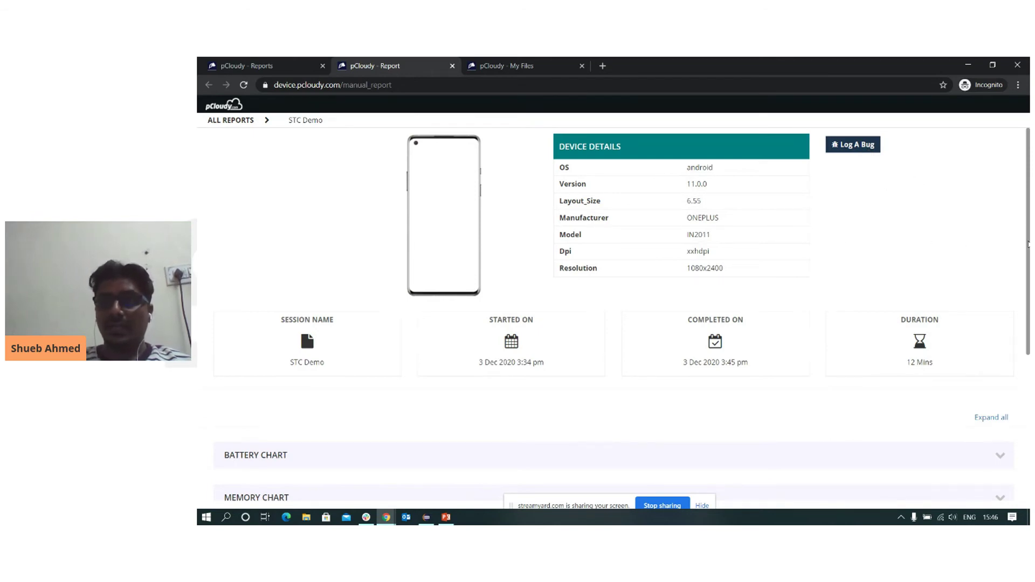
Expand all sections of the STC Demo report and examine its battery, memory, CPU and network charts, snapshots, logs and video
scroll(1027, 244, "down", 2)
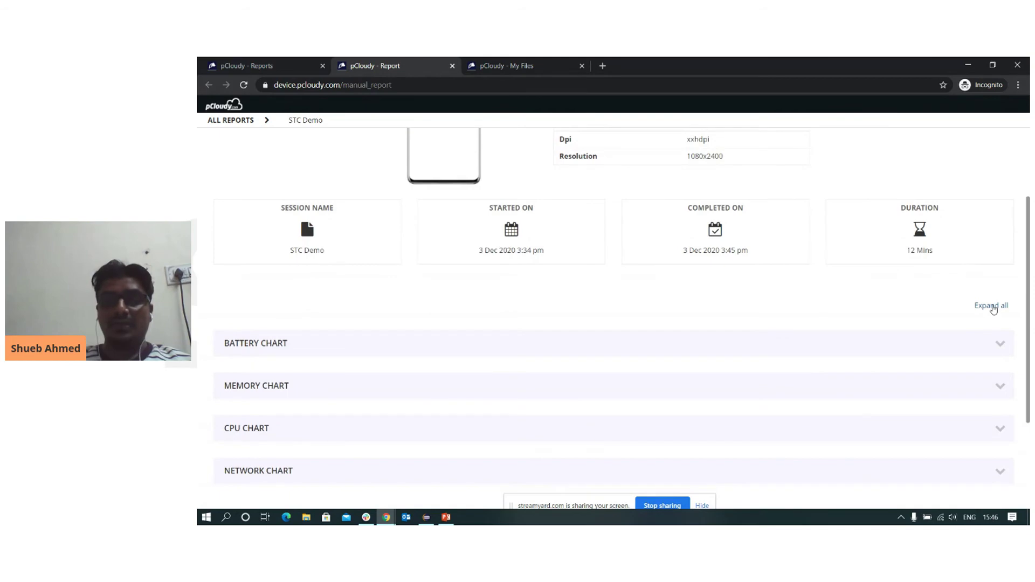
left_click(992, 308)
scroll(1027, 265, "down", 4)
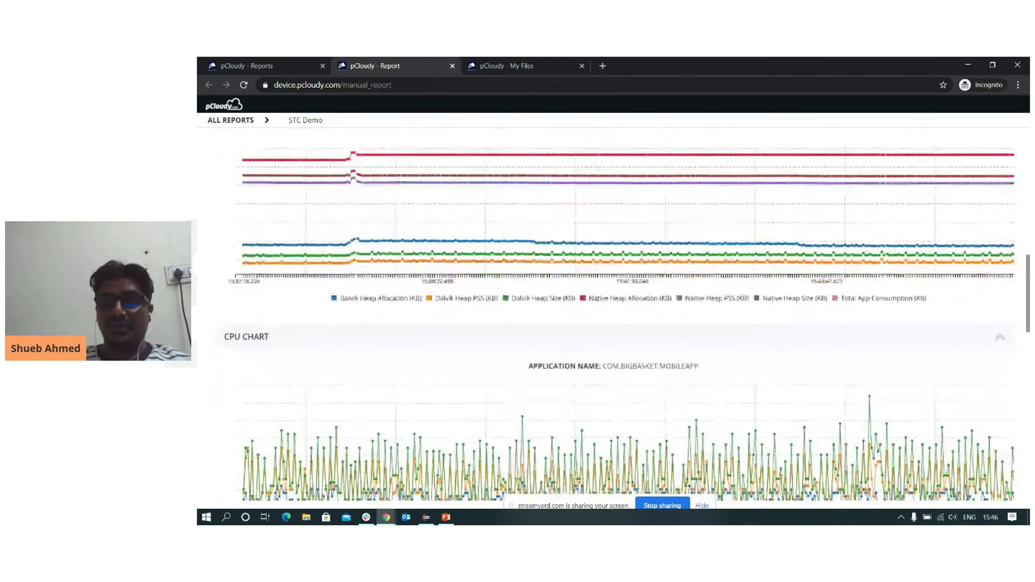
scroll(1026, 265, "up", 2)
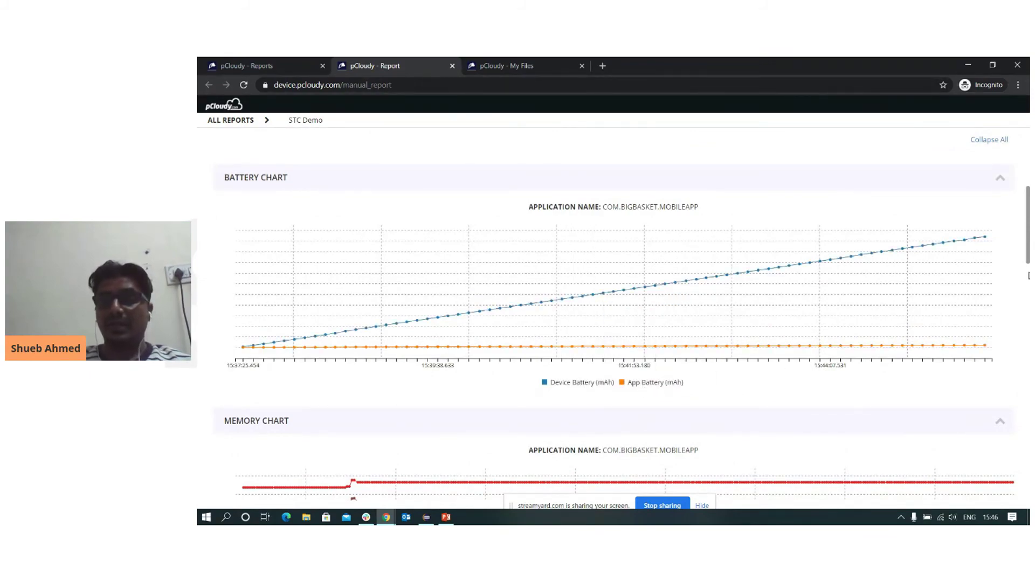
left_click_drag(1027, 259, 1027, 311)
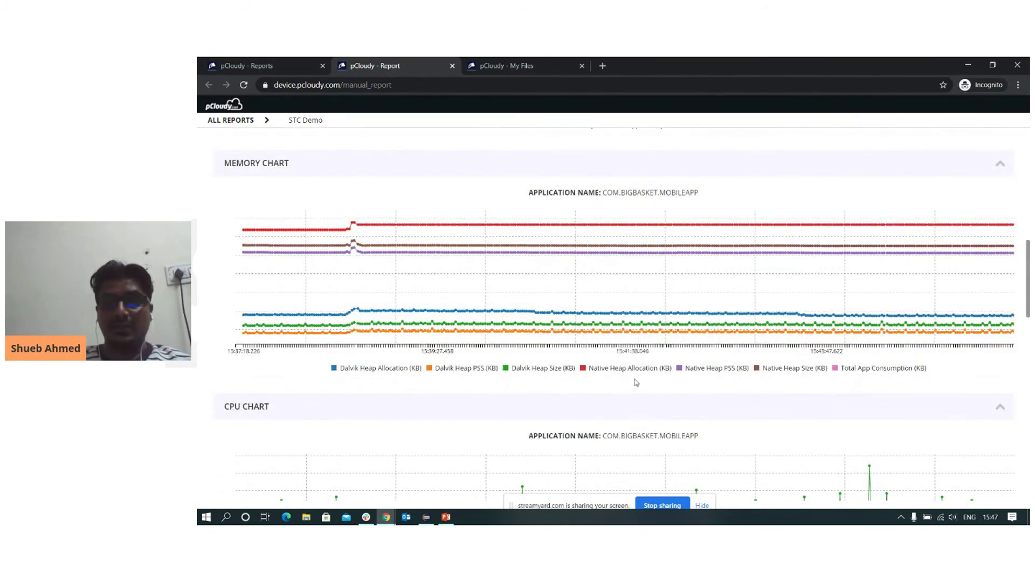
left_click_drag(1028, 298, 1028, 345)
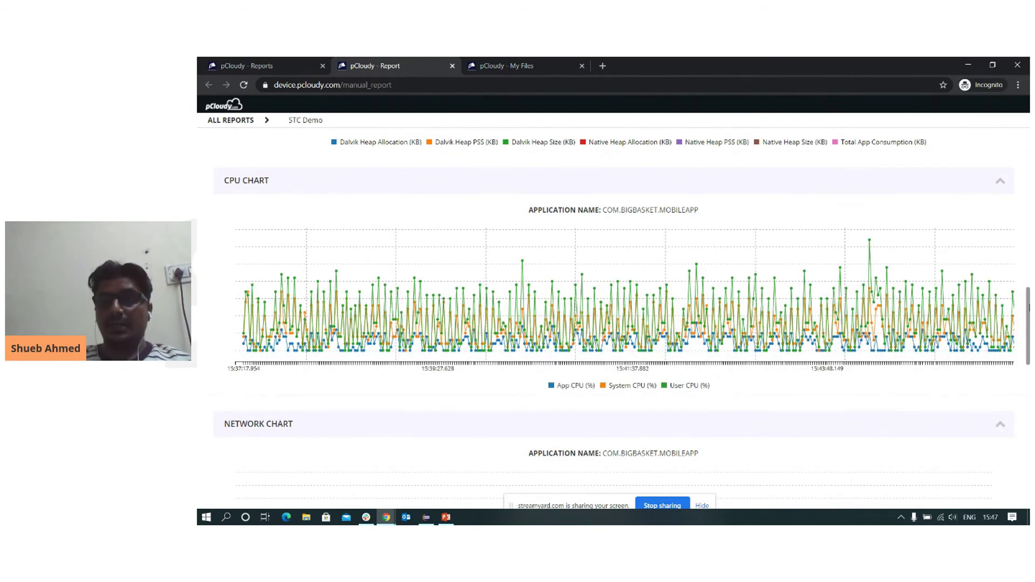
scroll(615, 318, "down", 10)
scroll(635, 289, "down", 1)
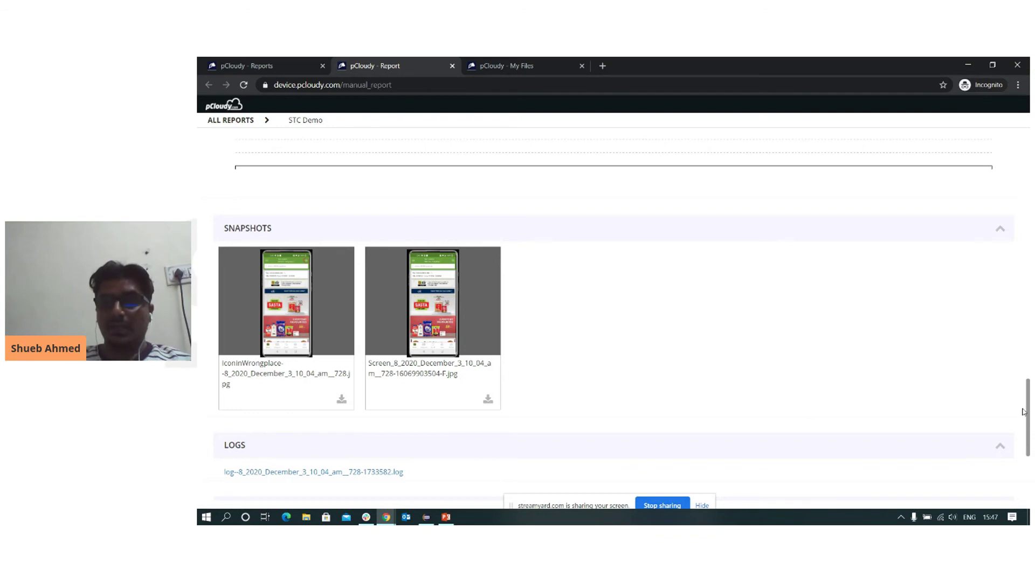
scroll(1026, 415, "down", 4)
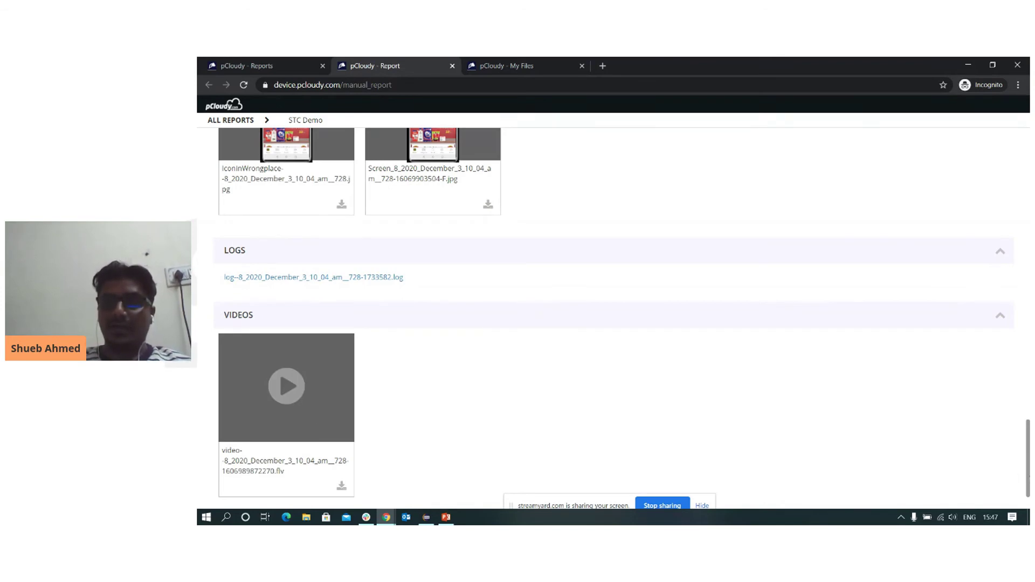
scroll(994, 195, "up", 20)
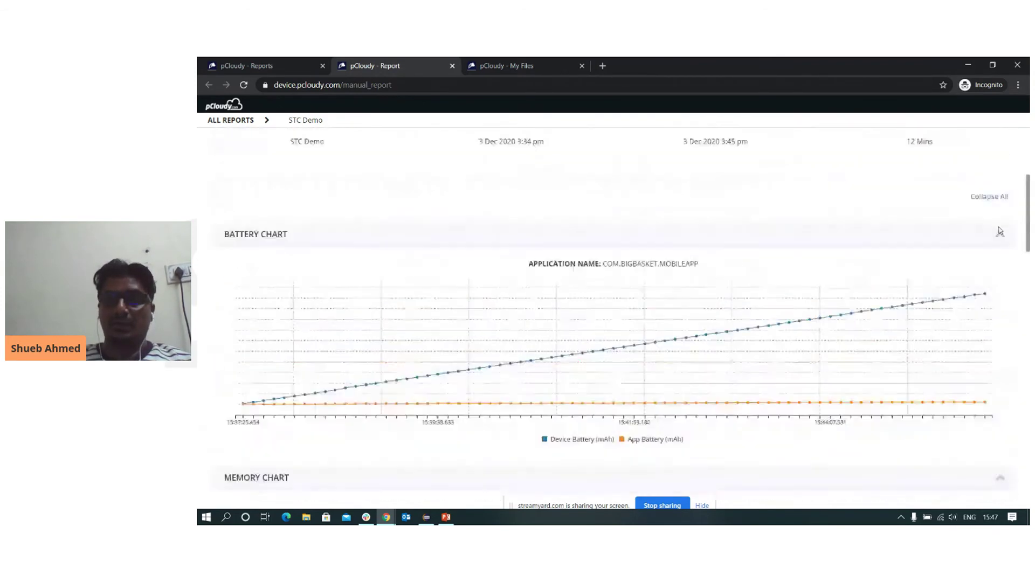
Return to the list of all reports and use the copy action of the STC Demo session
left_click(280, 69)
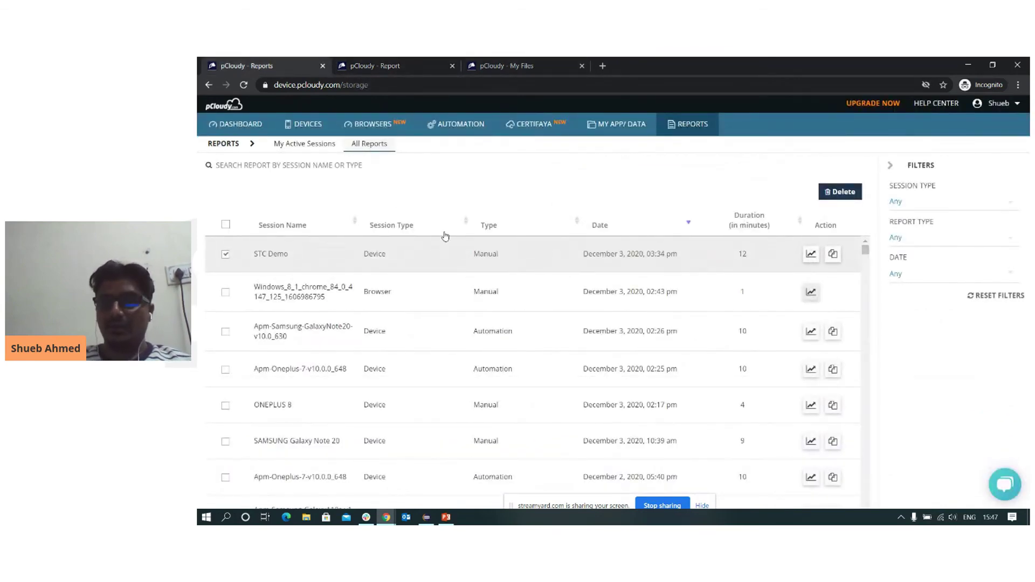
left_click(833, 255)
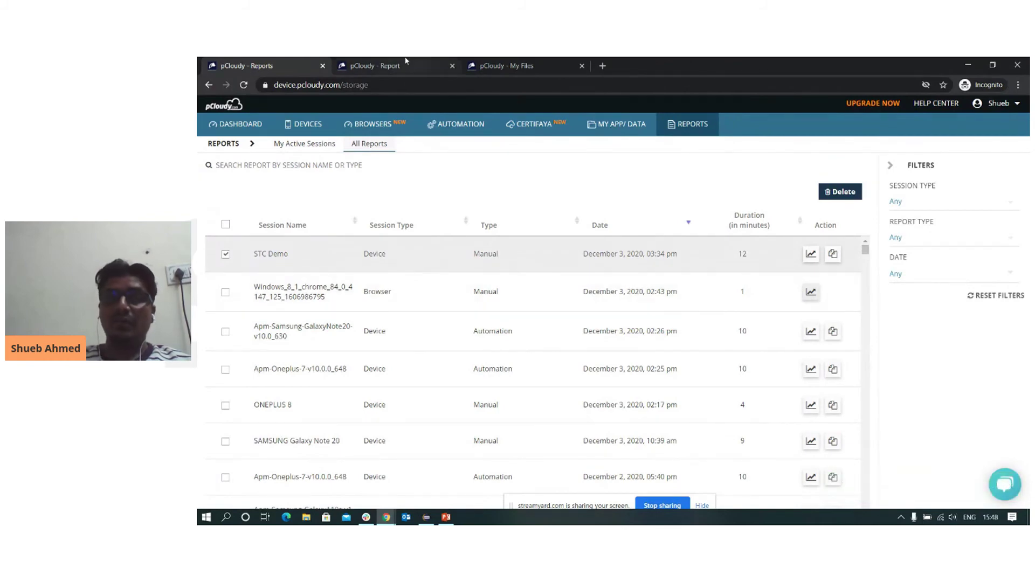
left_click(388, 66)
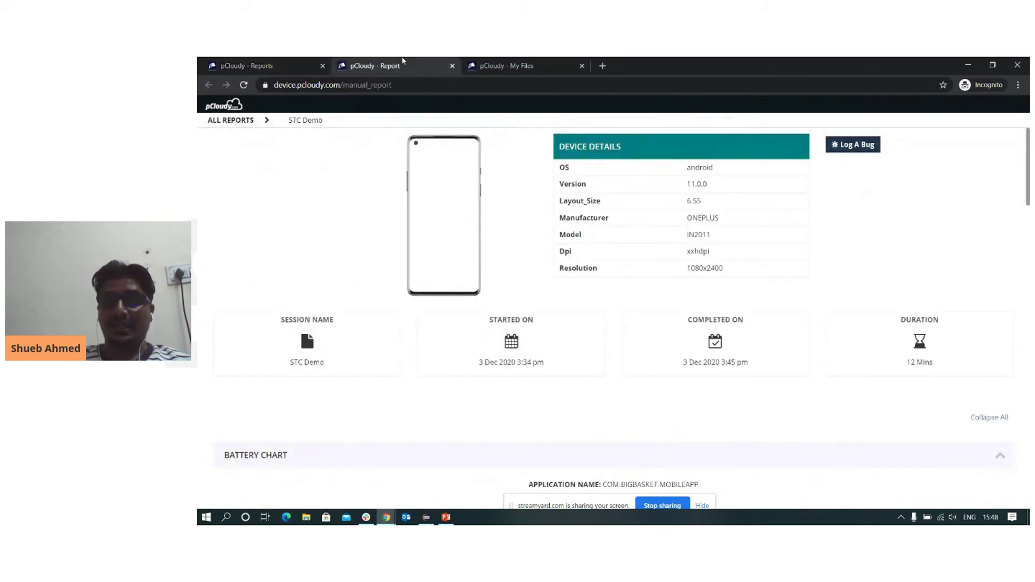
left_click(304, 61)
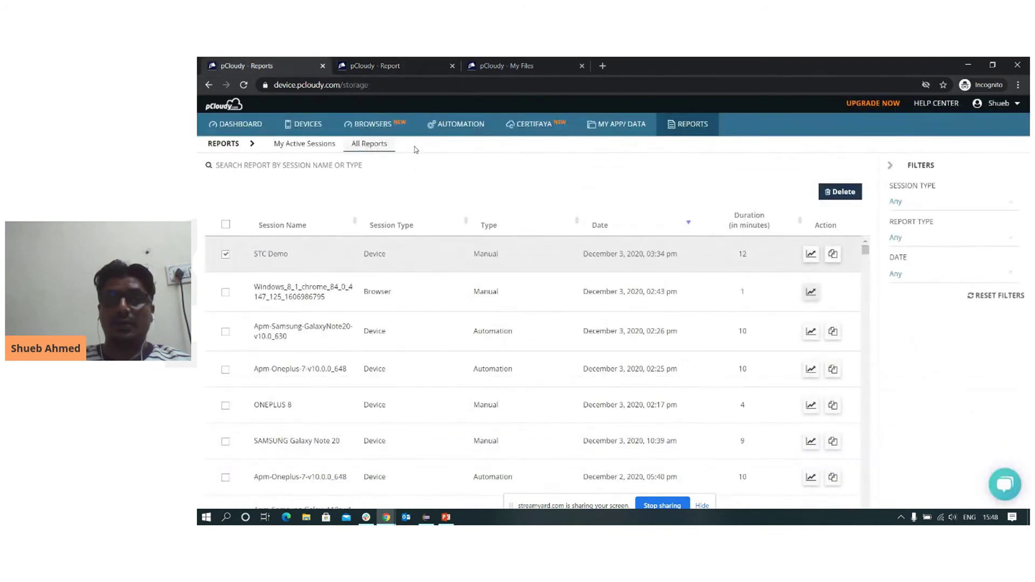
Open the catalogue of cloud browsers, then hide and show its filters again
left_click(314, 129)
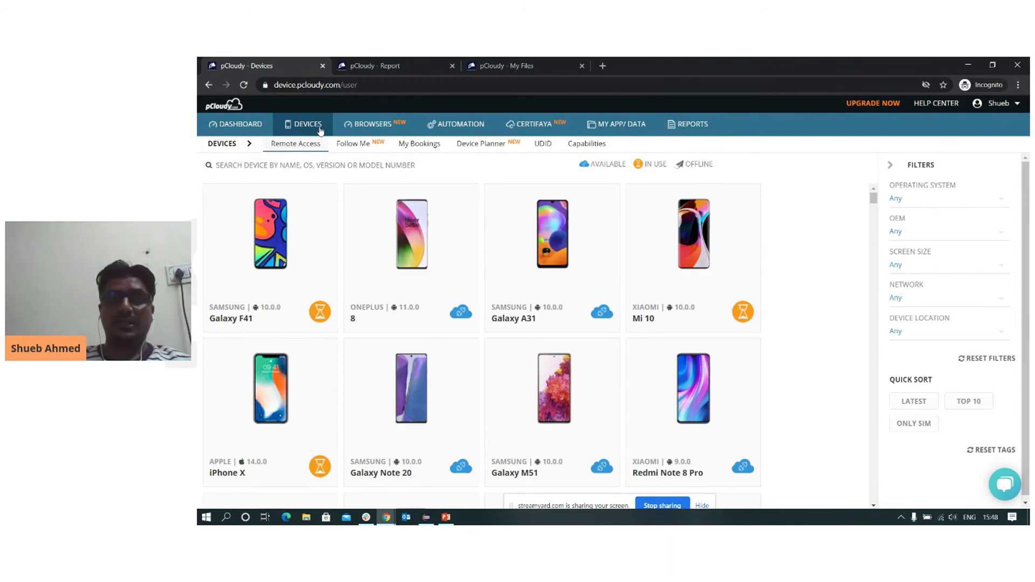
left_click(372, 134)
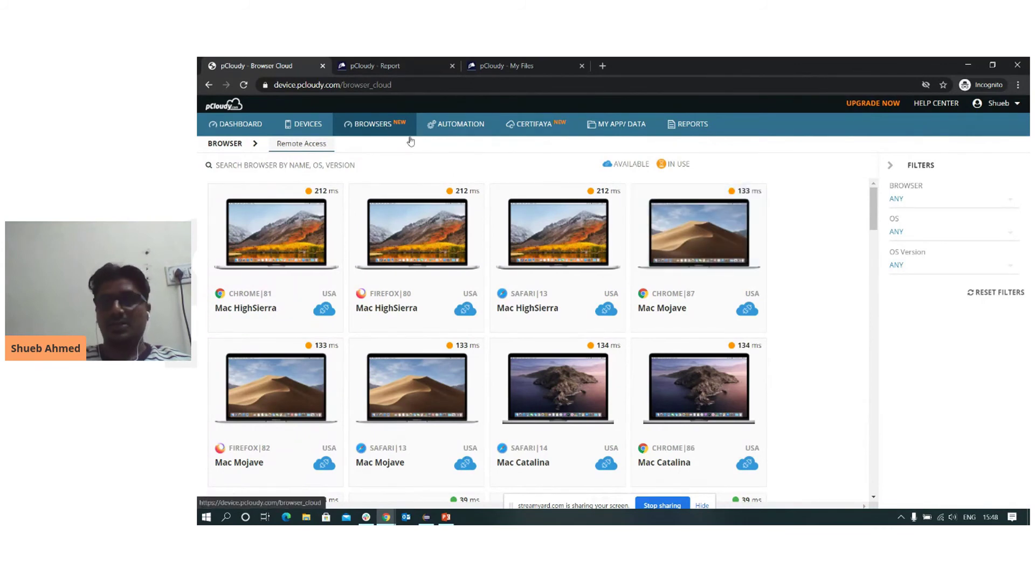
left_click(891, 168)
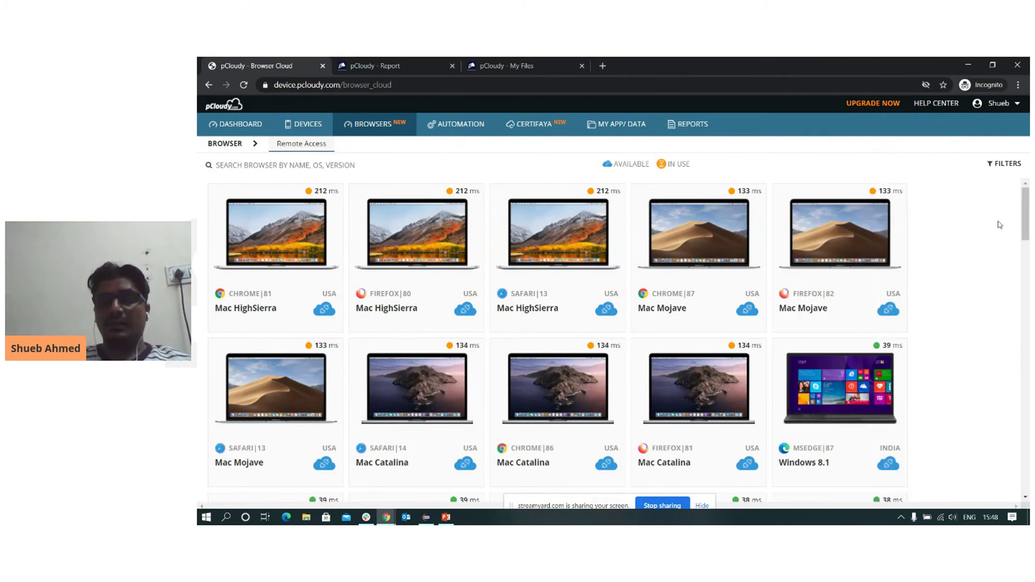
left_click_drag(1027, 215, 1006, 172)
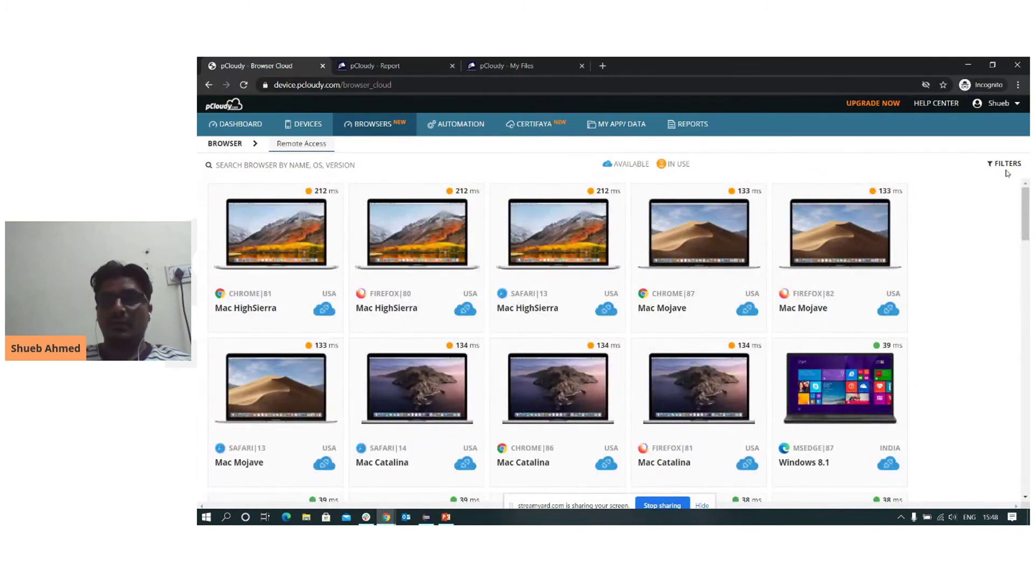
left_click(1006, 168)
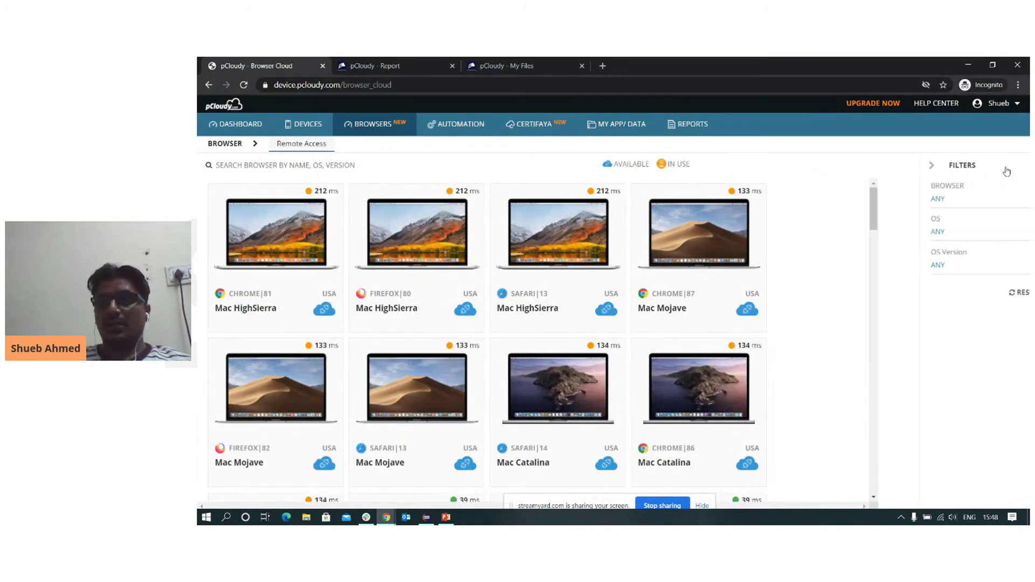
Examine the available filter options for browser, OS and OS version, leaving each set to ANY
left_click(961, 202)
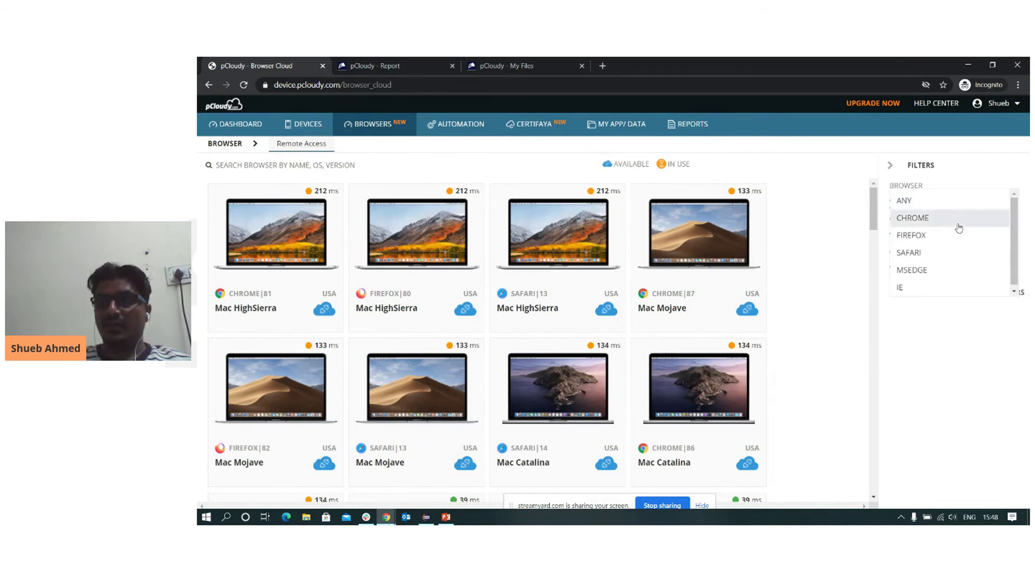
left_click(966, 367)
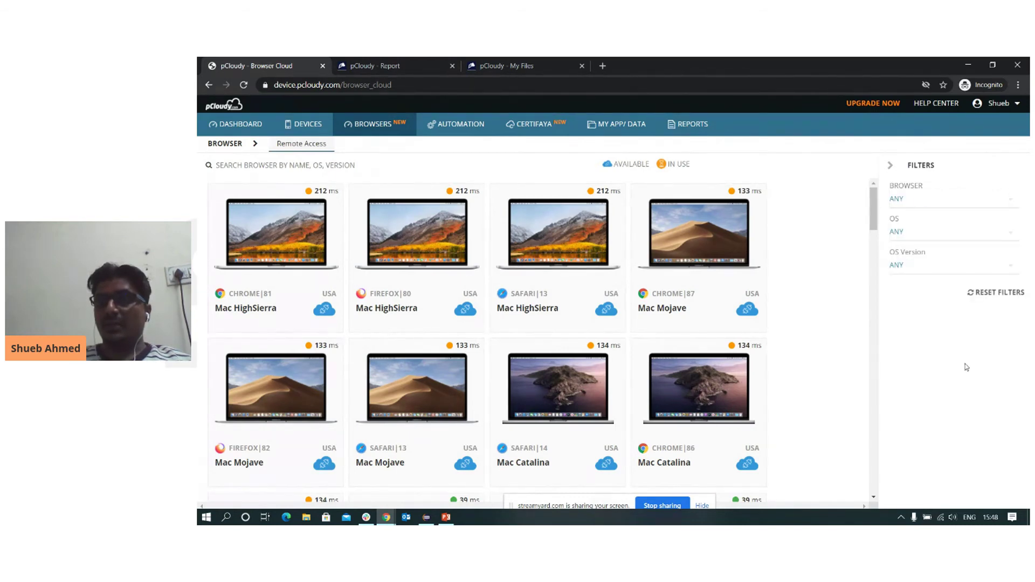
left_click(929, 240)
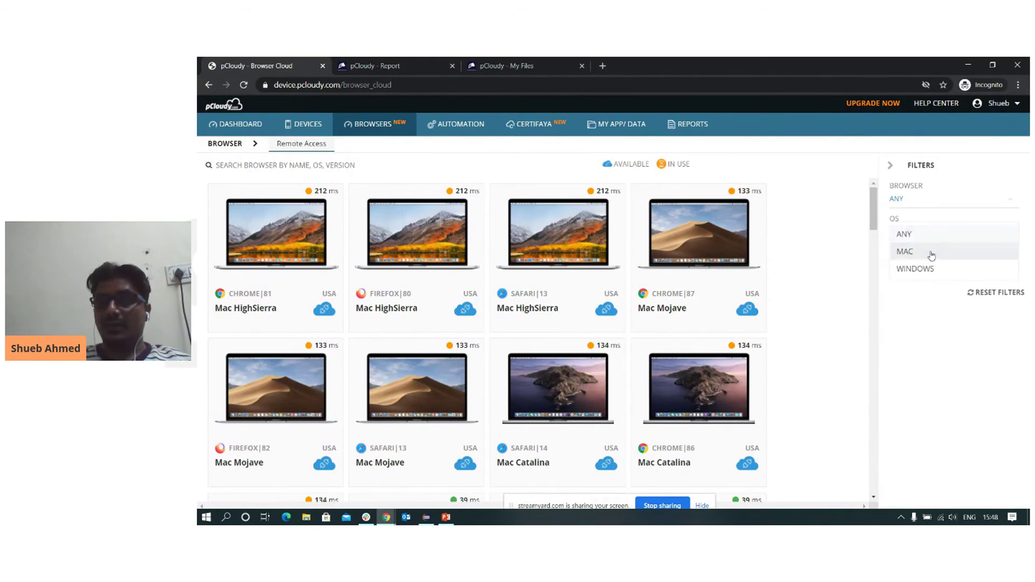
left_click(936, 317)
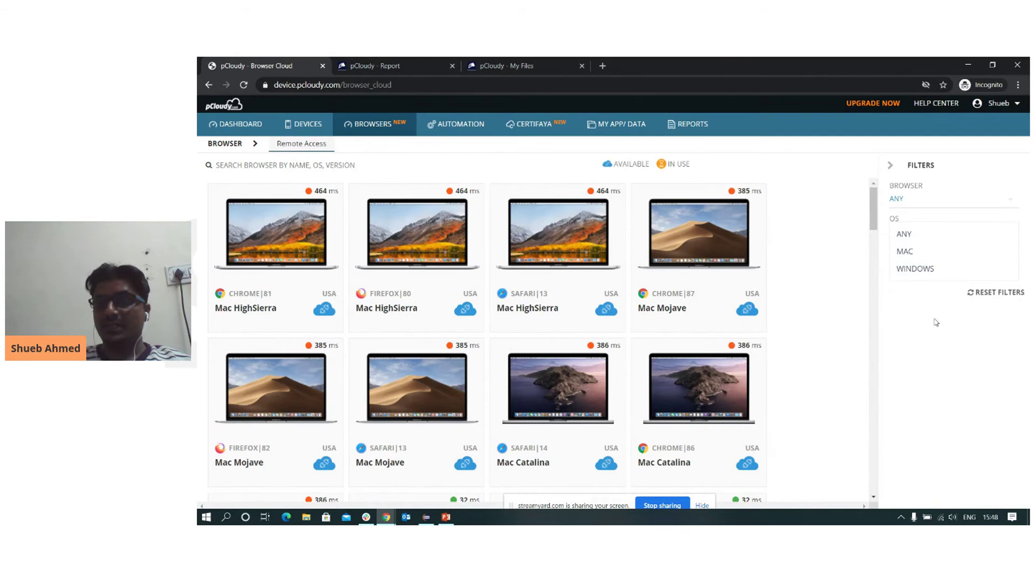
left_click(920, 272)
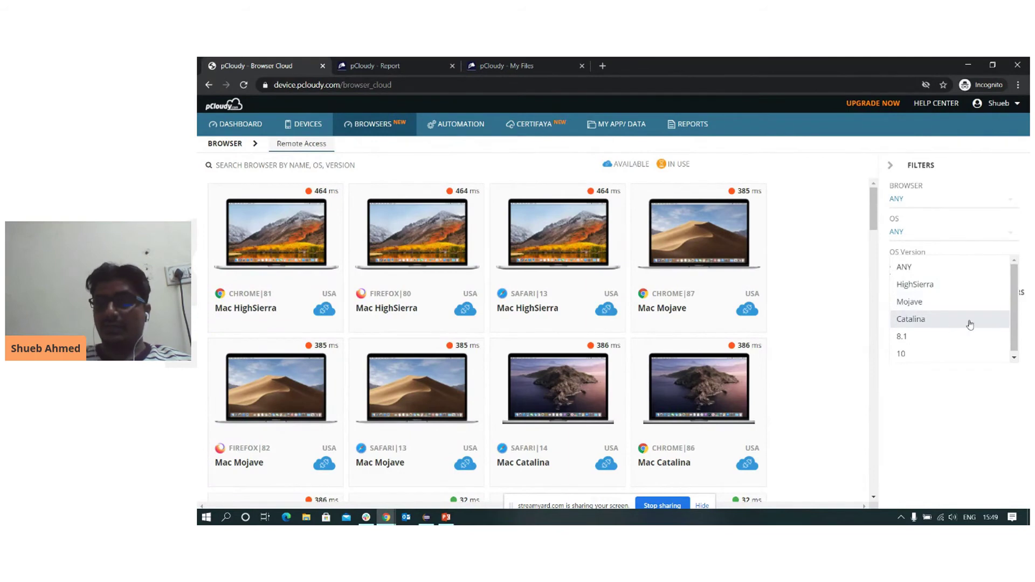
scroll(1015, 311, "down", 1)
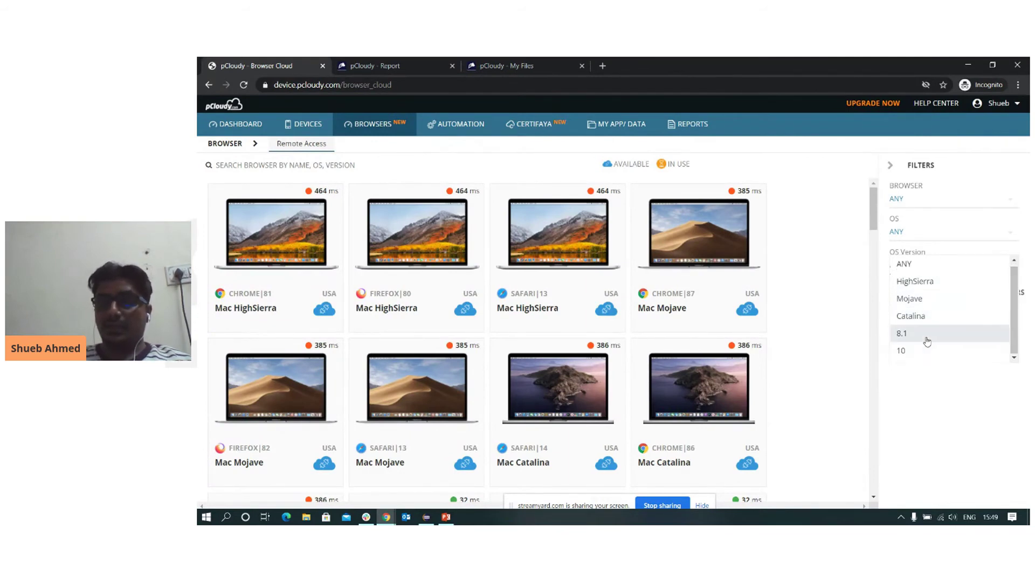
left_click(935, 381)
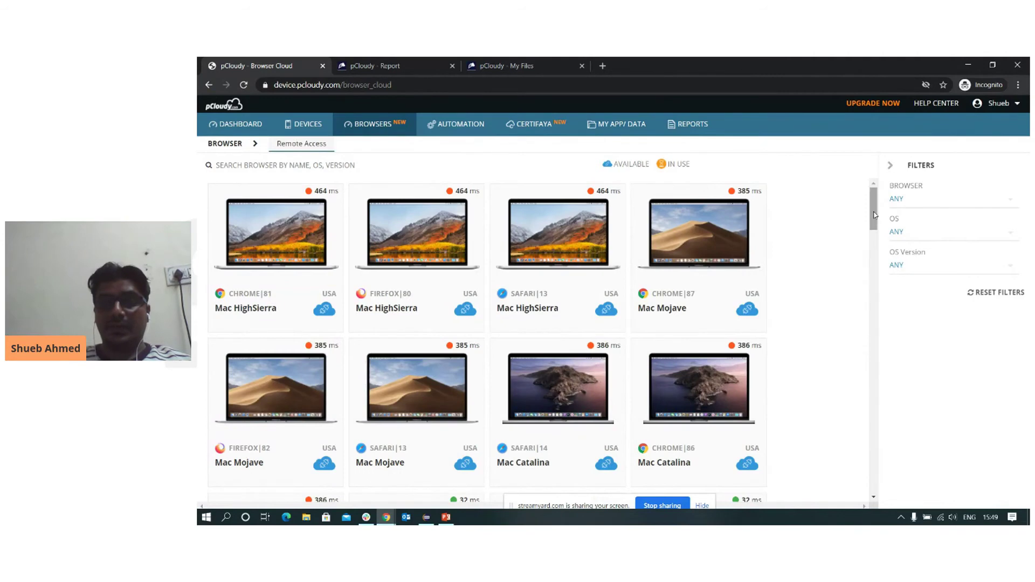
Connect to the Chrome 84 browser on Windows 8.1 in India and show the session full screen
left_click_drag(869, 214, 879, 254)
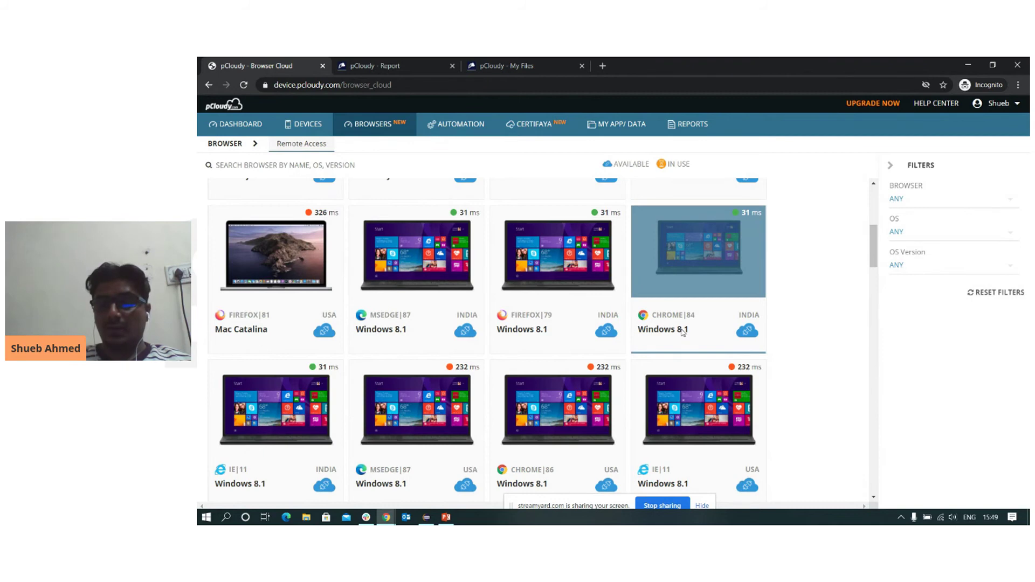
left_click(749, 335)
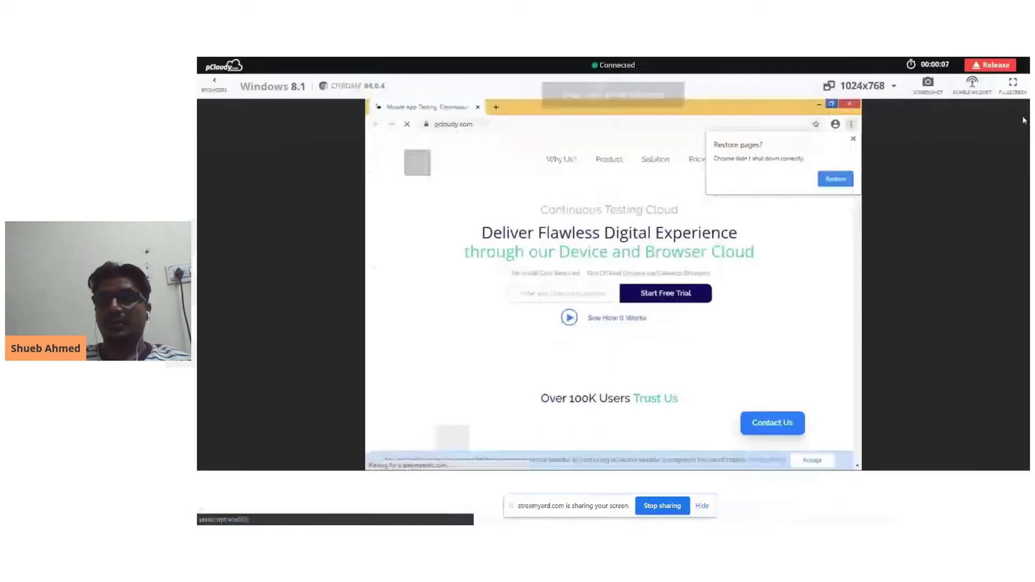
left_click(1013, 123)
left_click(888, 144)
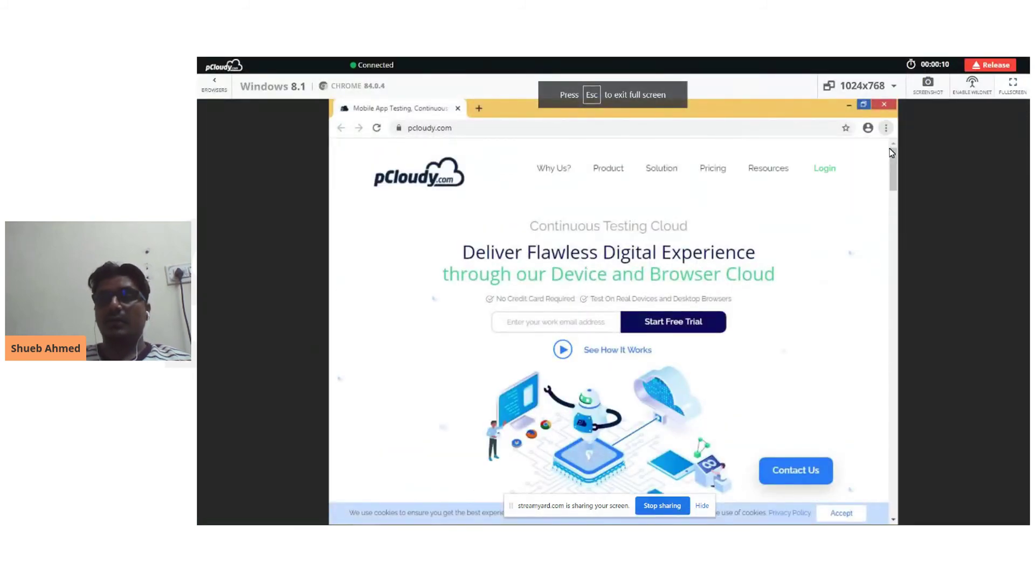
Load amazon.com in the remote Chrome browser
mouse_move(752, 172)
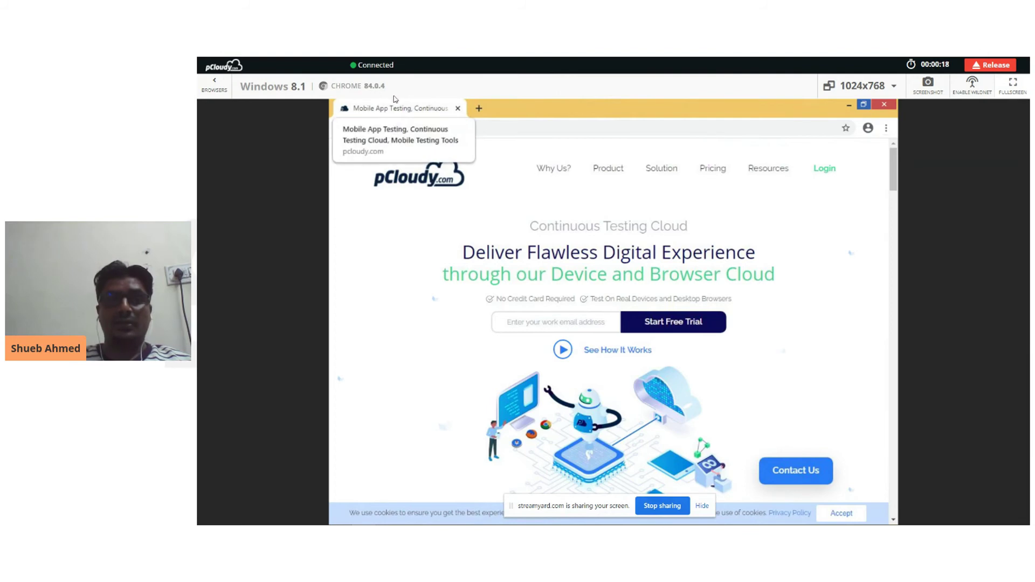
left_click(504, 125)
type("ama")
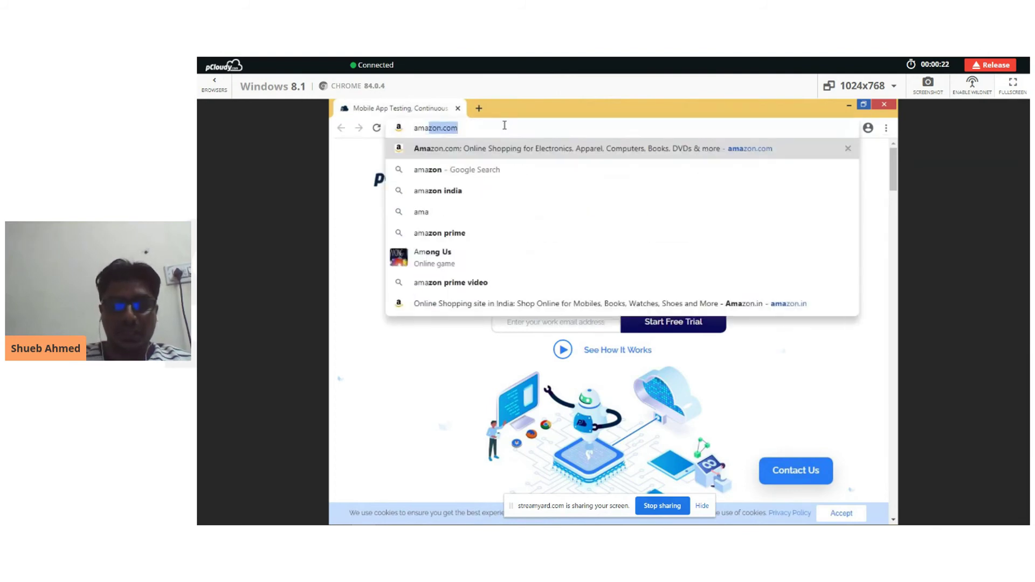
type("zon.com")
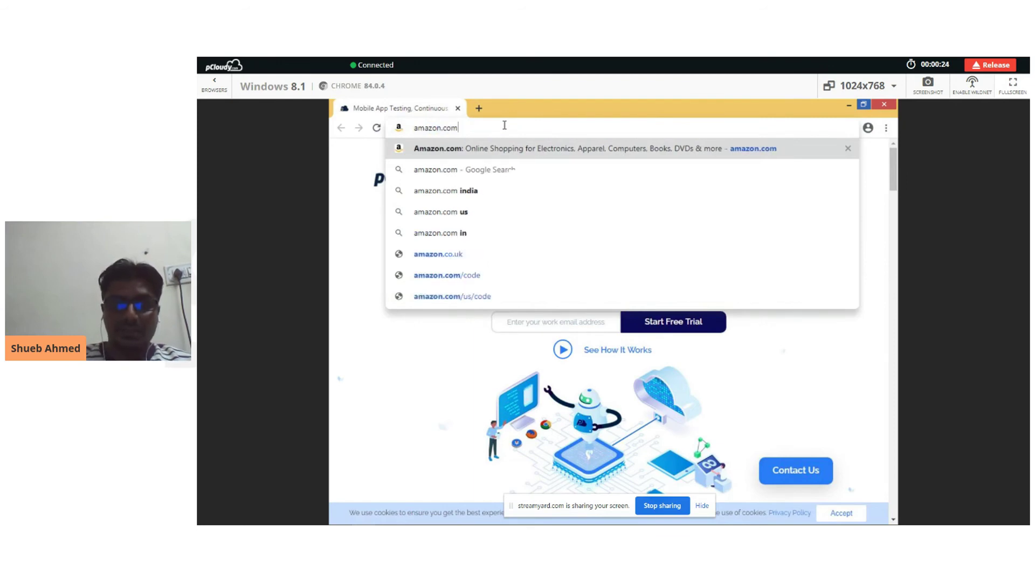
key("Return")
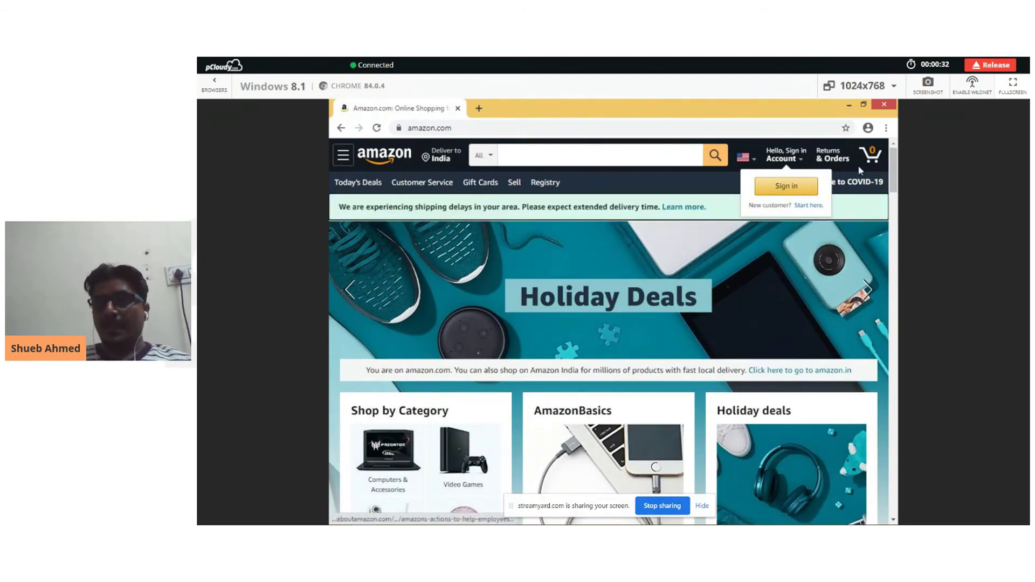
Examine the available screen resolutions for the cloud browser, leaving 1024x768 selected
left_click(889, 88)
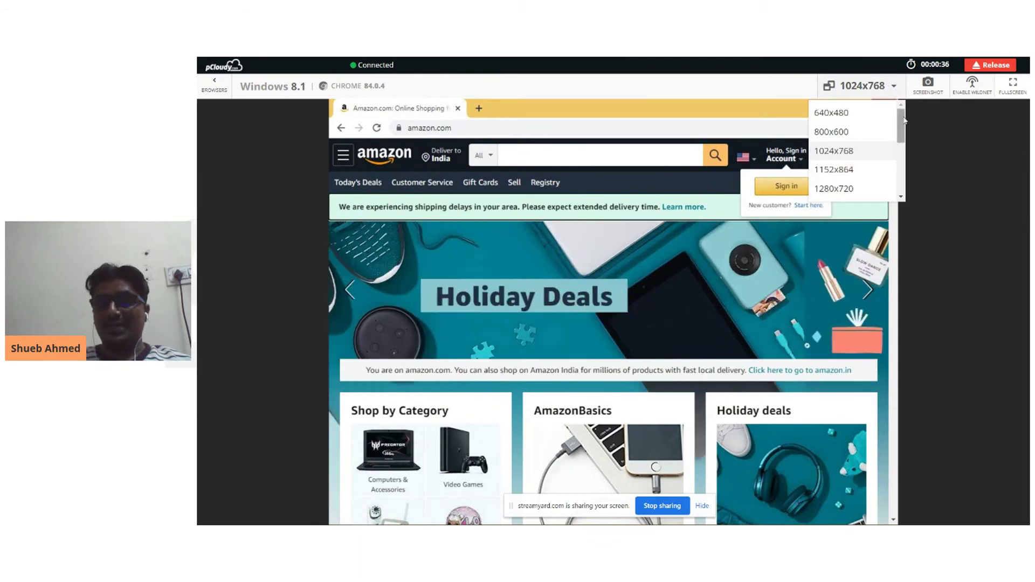
mouse_move(905, 120)
left_mouse_down()
mouse_move(903, 166)
mouse_move(906, 123)
left_mouse_up()
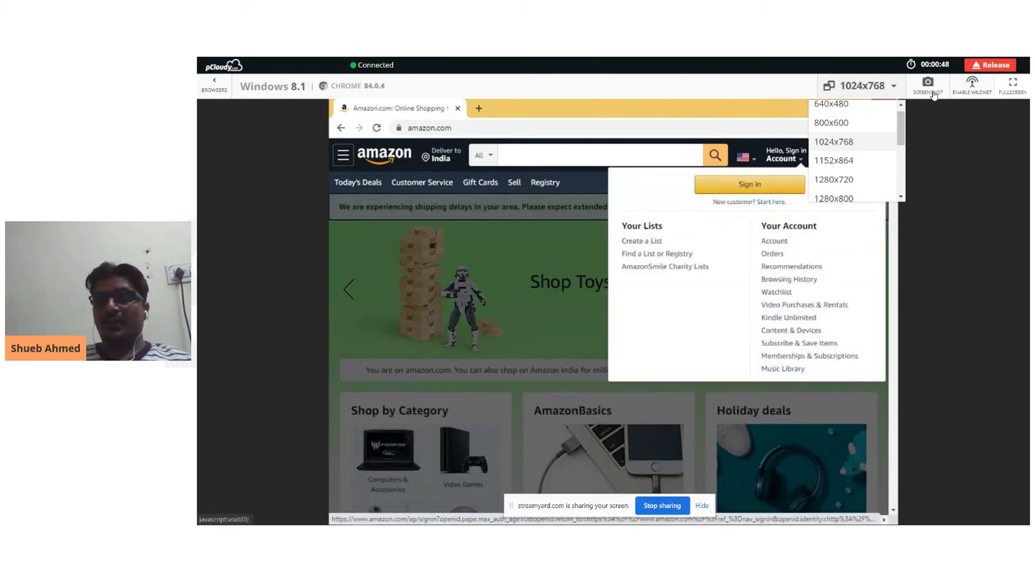
left_click(710, 92)
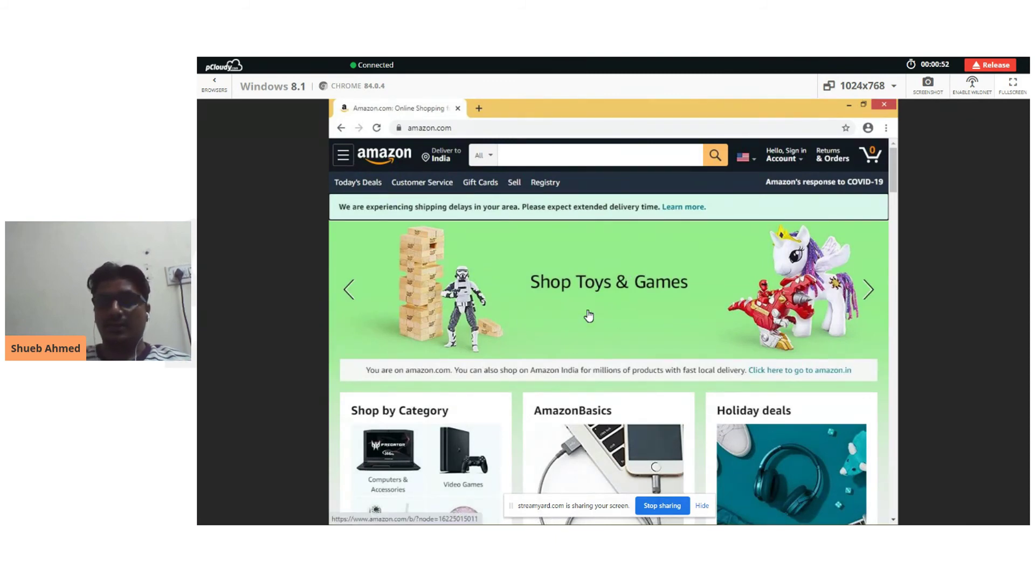
Capture a screenshot of the remote browser and enable WildNet, dismissing its information notice
left_click(926, 86)
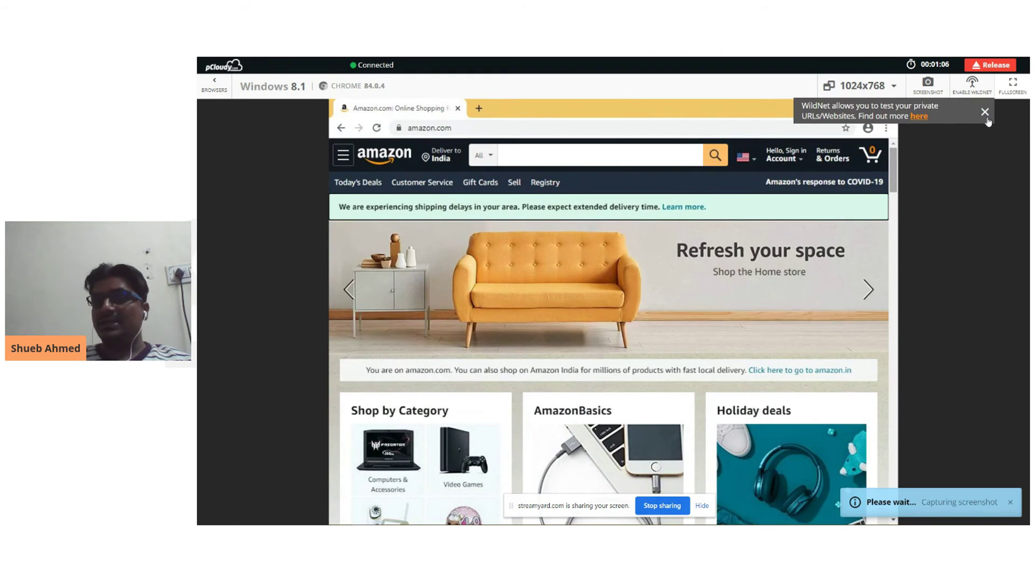
left_click(984, 114)
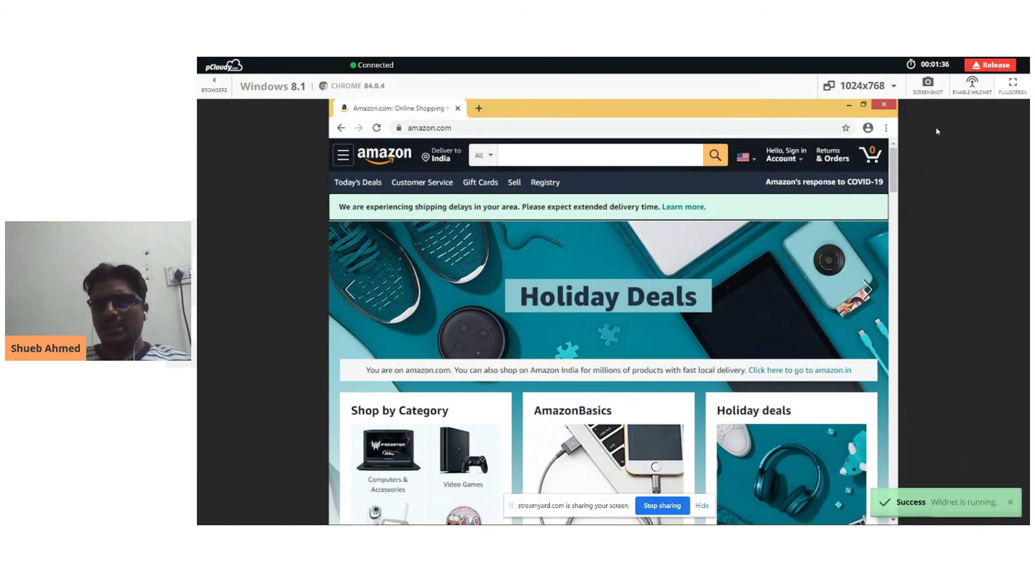
Exit the full-screen view and release the Chrome browser session, agreeing to the data clean-up
left_click(1013, 85)
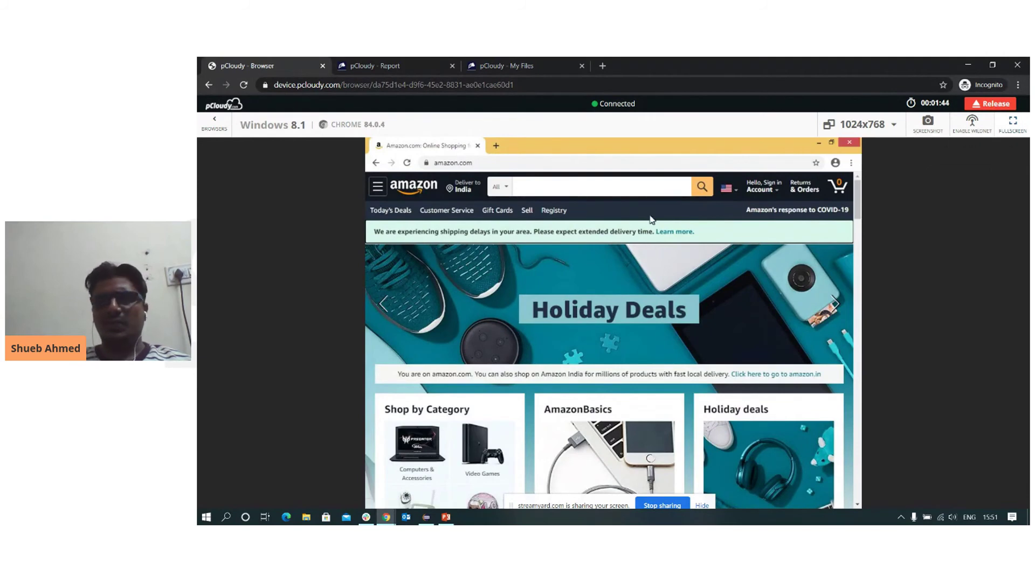
left_click(992, 105)
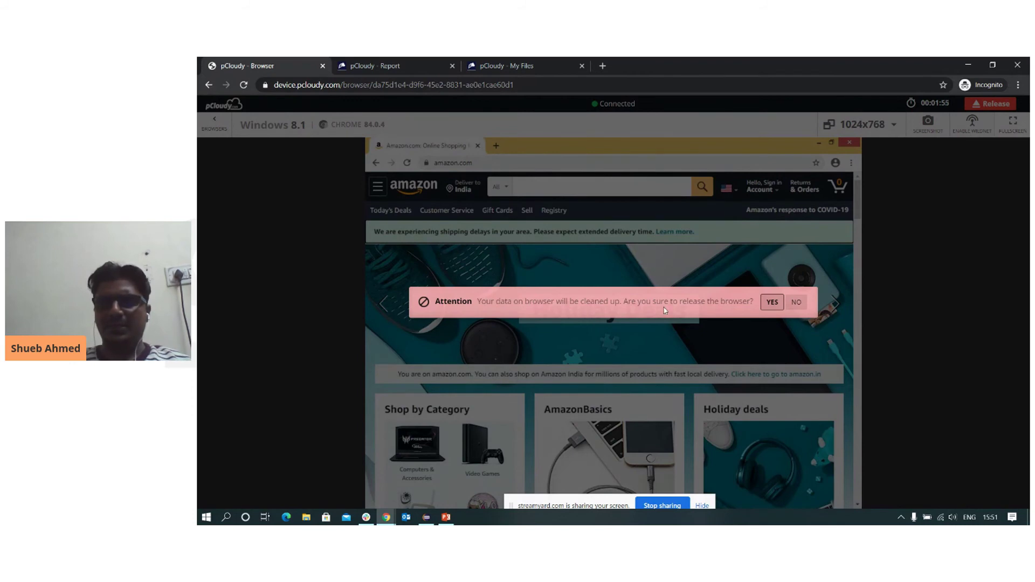
left_click(776, 300)
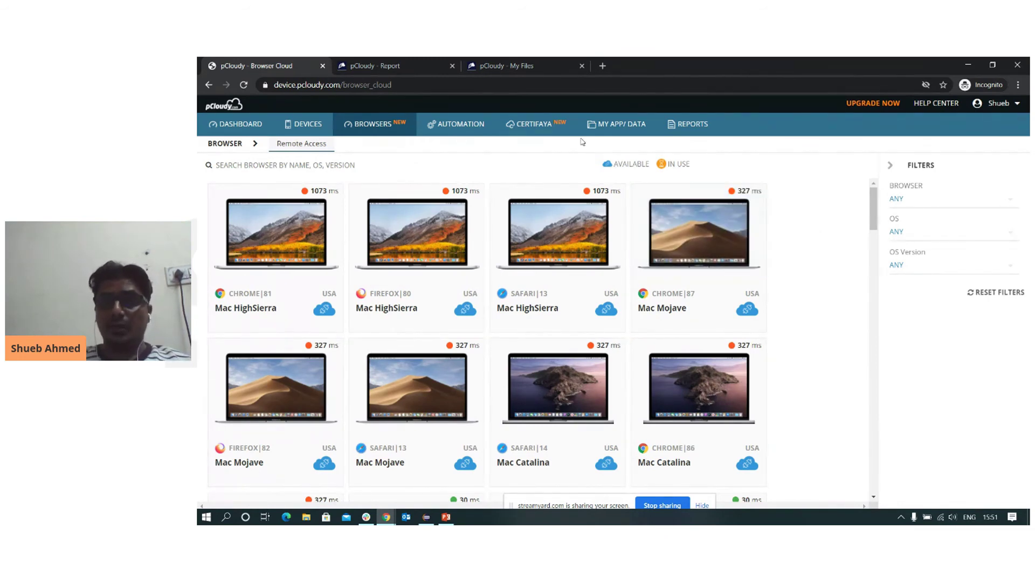
Open the automation section and show its Appium page
left_click(467, 125)
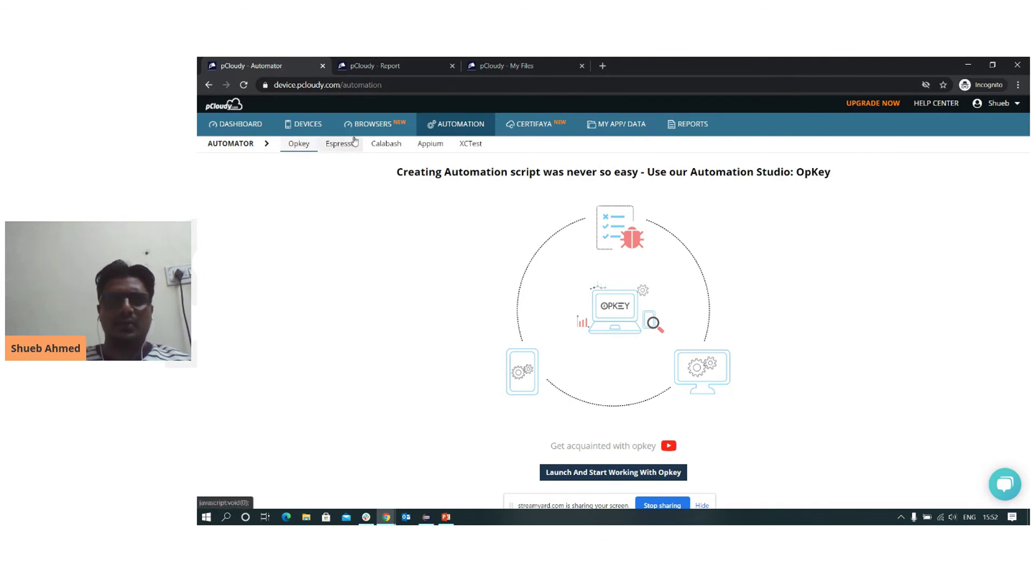
left_click(428, 144)
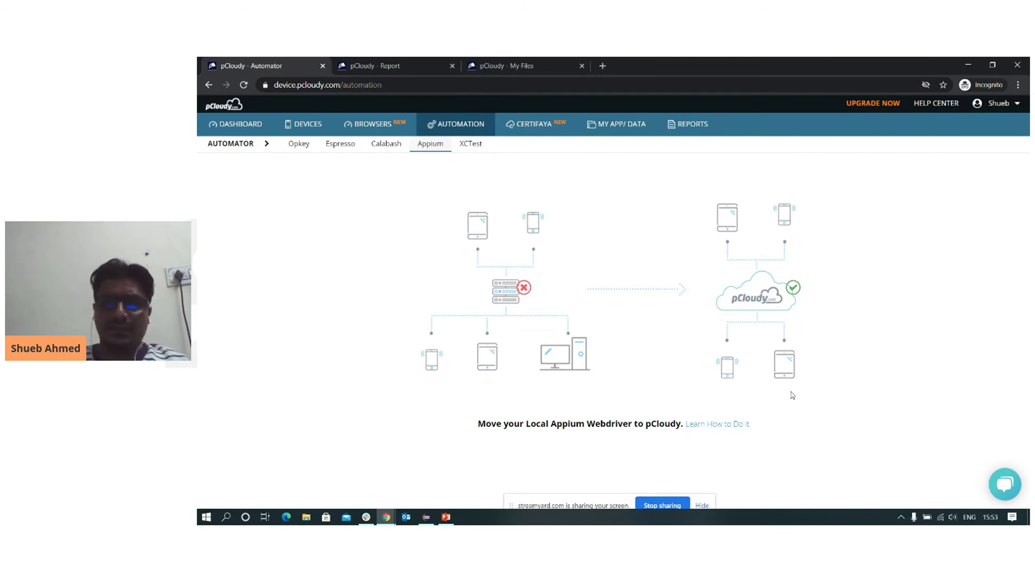
Switch to Eclipse and examine the BeforeMethod annotation, the pCloudy capabilities and the AndroidDriver URL in Runner.java
left_click(434, 519)
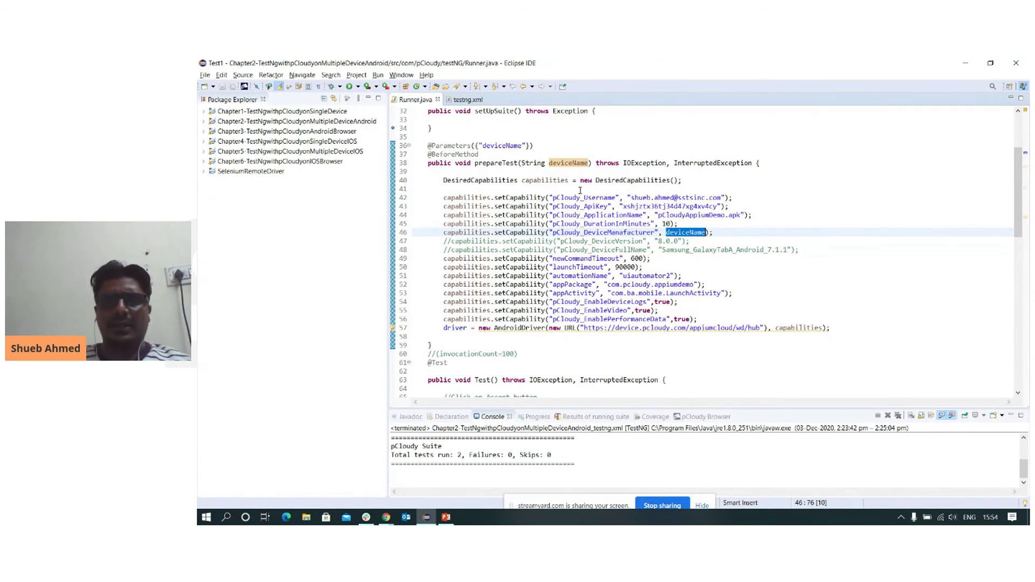
mouse_move(543, 168)
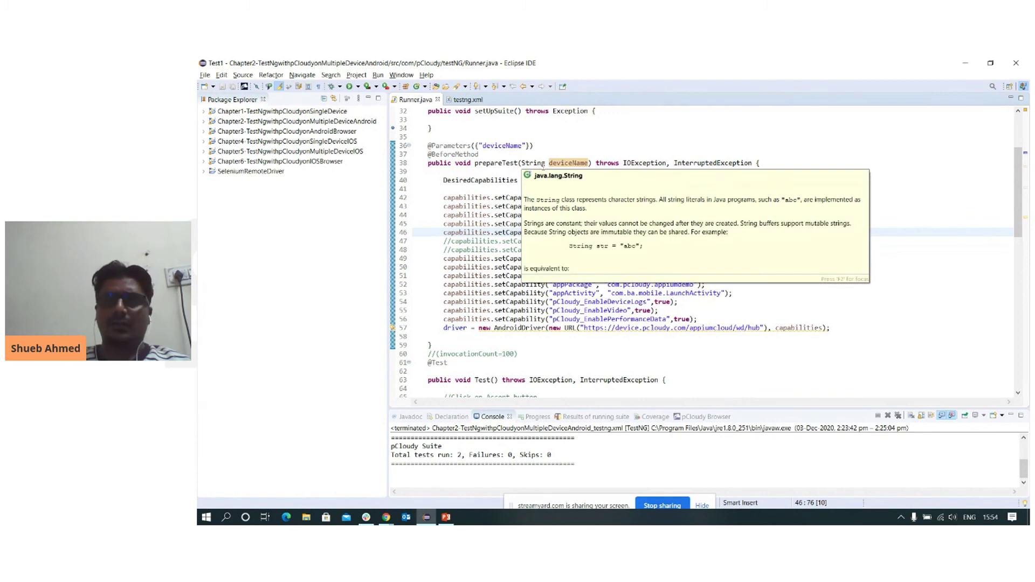
left_click(722, 133)
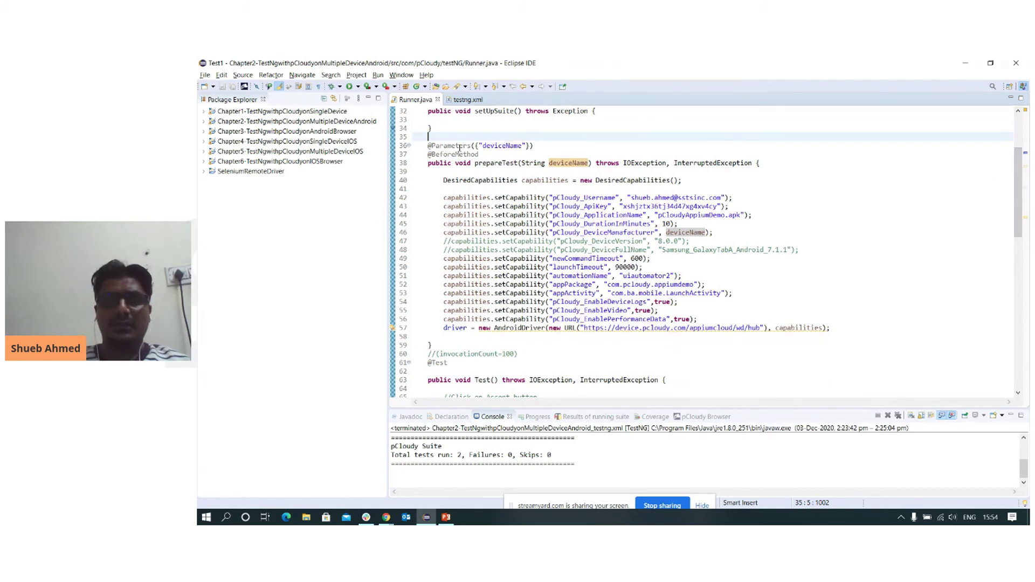
left_click_drag(428, 154, 478, 154)
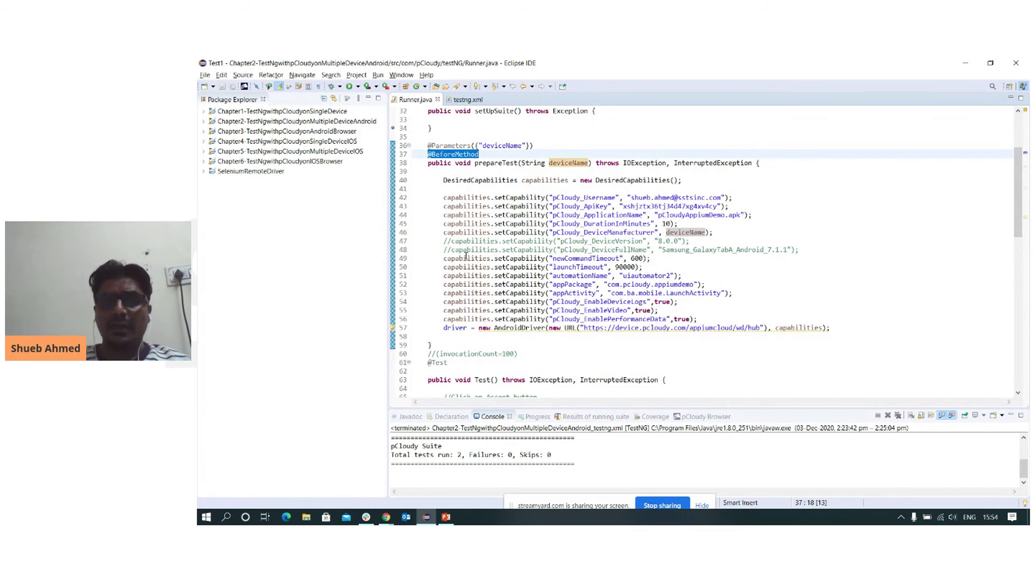
left_click_drag(455, 215, 502, 250)
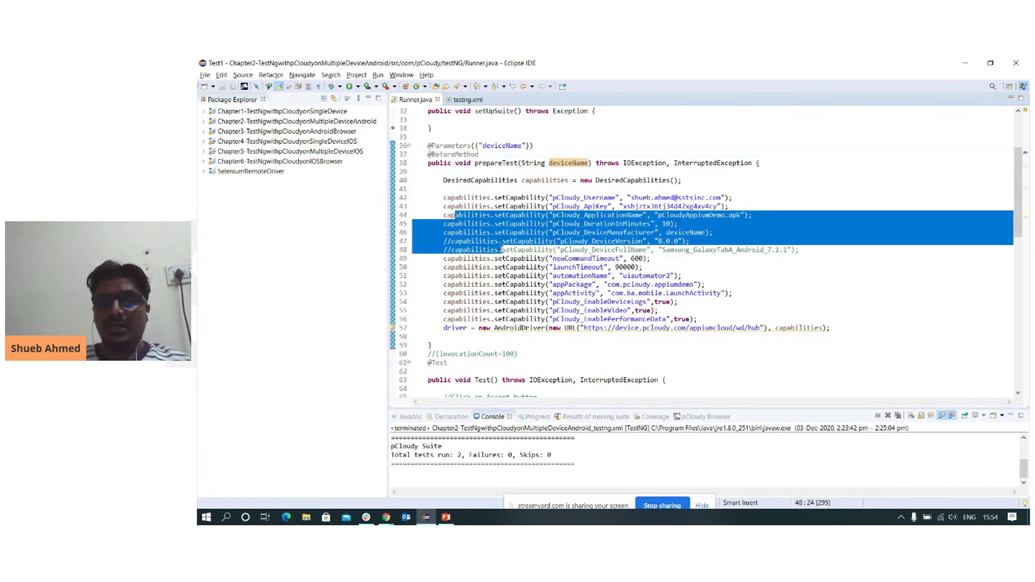
left_click(461, 330)
left_click(522, 329)
left_click_drag(583, 329, 759, 327)
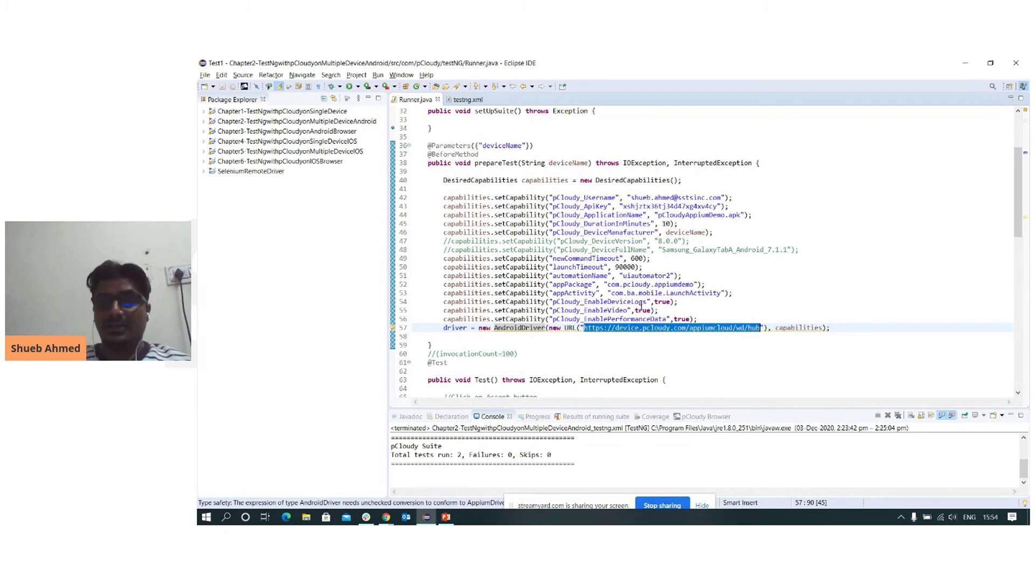
left_click_drag(443, 197, 864, 248)
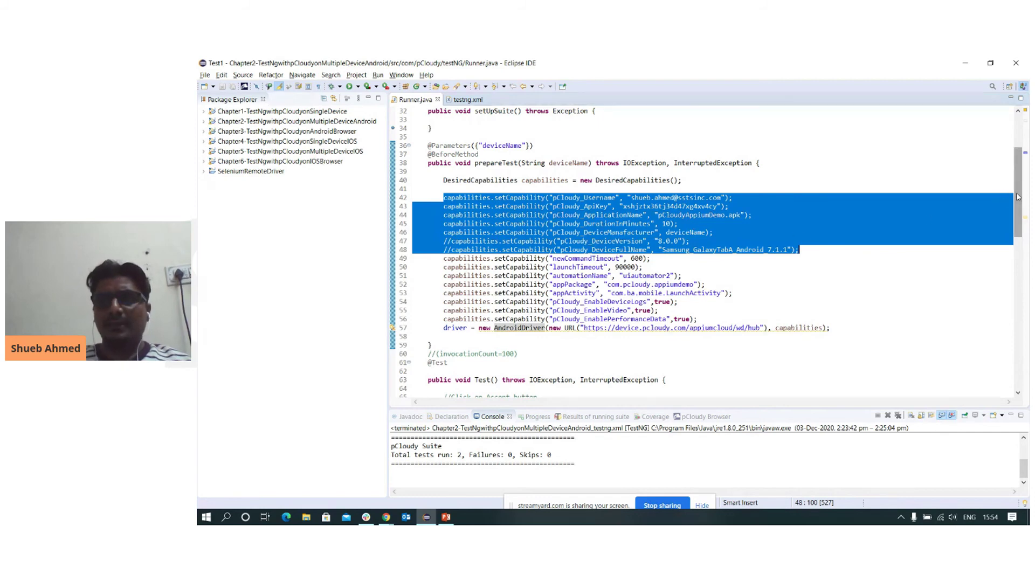
Review the Test method's flight-booking actions and captureScreenShots calls, then the AfterMethod block that quits the driver
scroll(1017, 198, "down", 8)
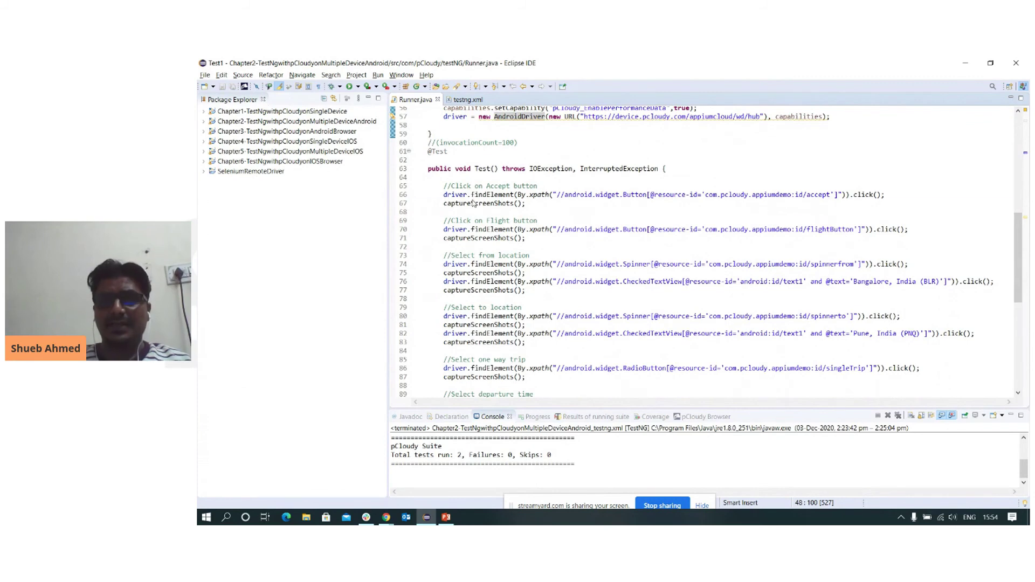
left_click_drag(471, 203, 499, 212)
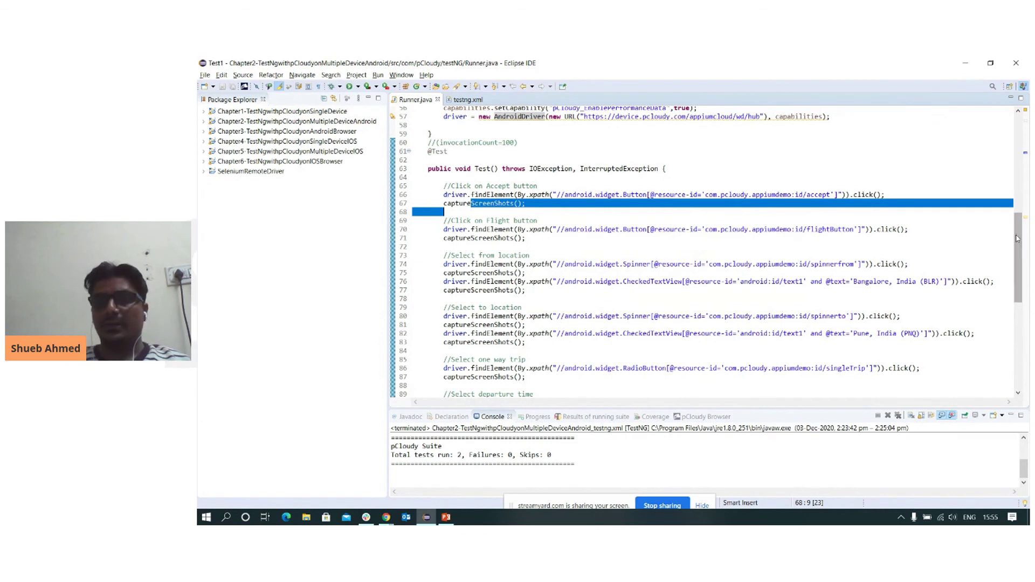
left_click_drag(1020, 259, 1021, 323)
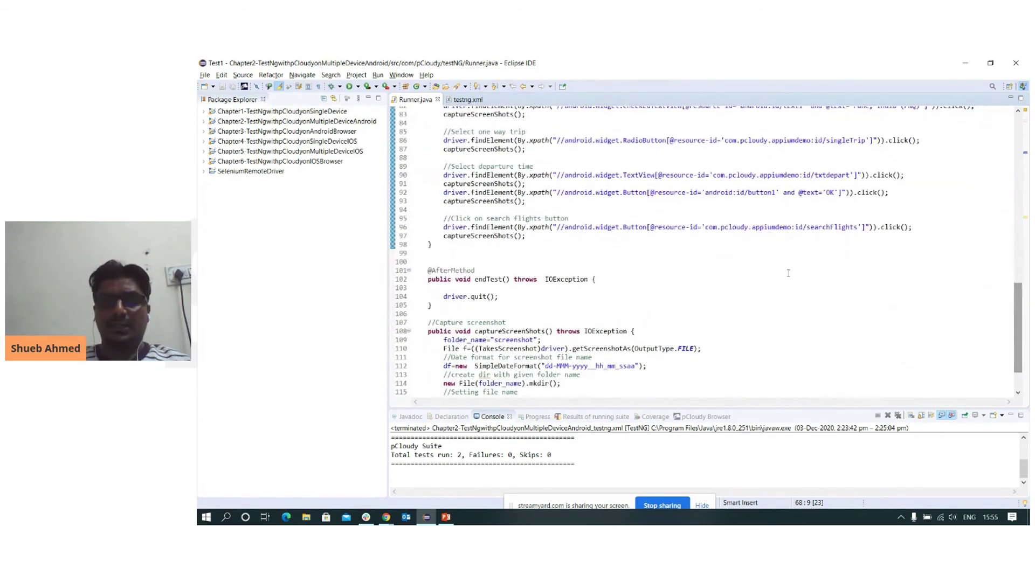
left_click_drag(455, 270, 463, 297)
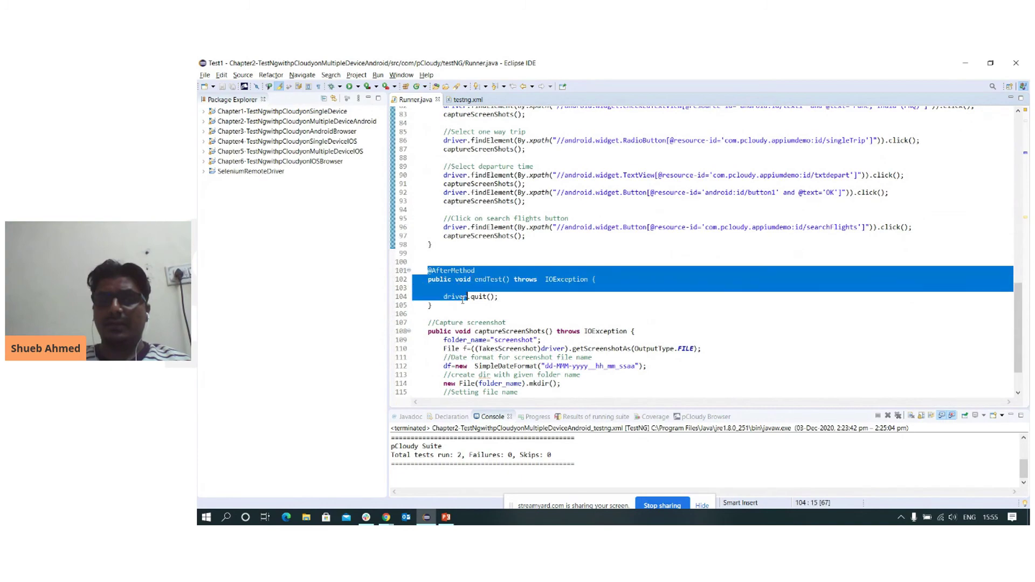
left_click(464, 296)
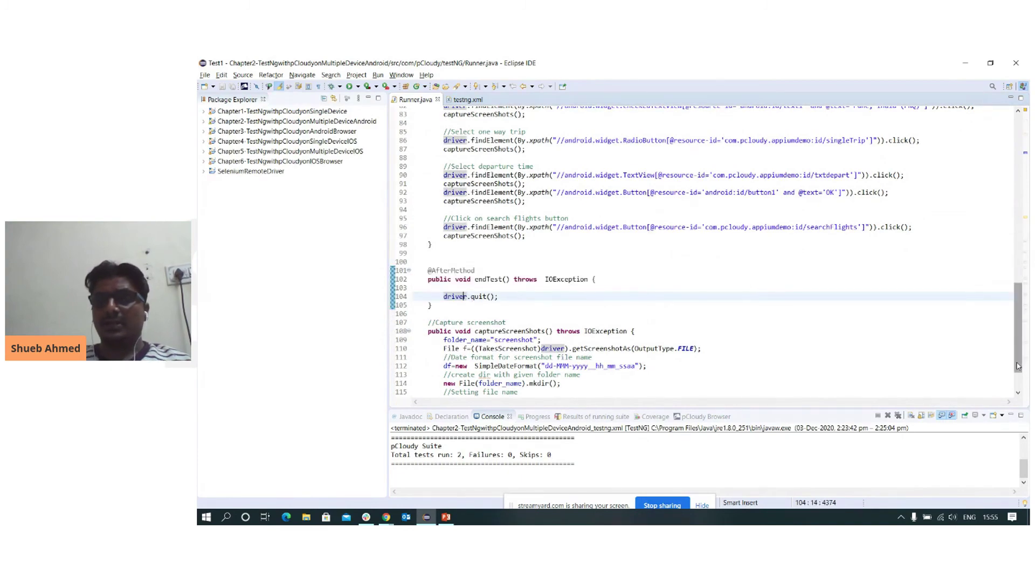
Return to the prepareTest method and highlight its code from the username capability through the driver URL
left_click_drag(1020, 358, 1026, 230)
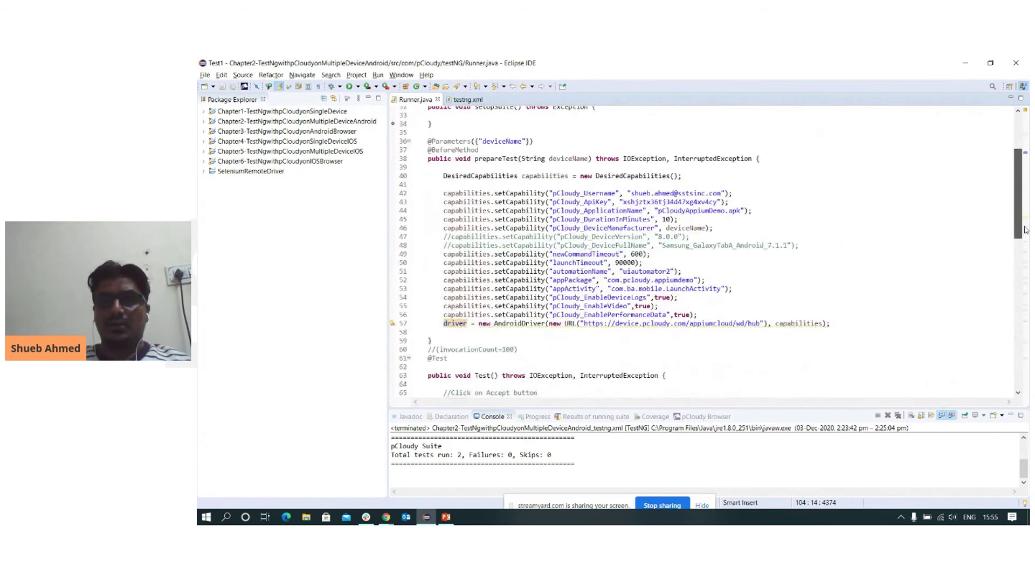
left_click(445, 193)
left_click_drag(445, 193, 760, 323)
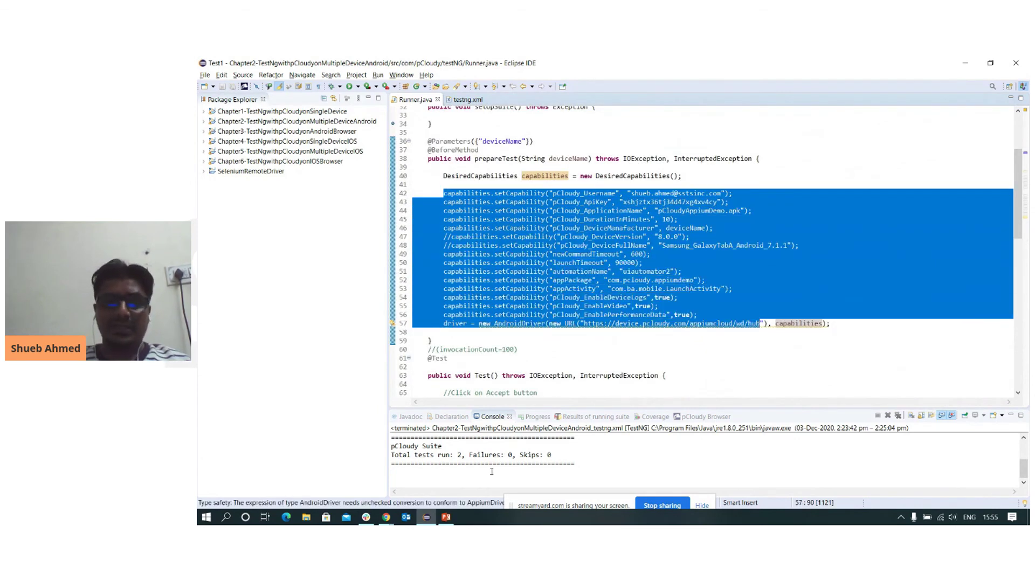
Switch to pCloudy in Chrome, open the Capability Configurator for devices and look through its fields
left_click(386, 517)
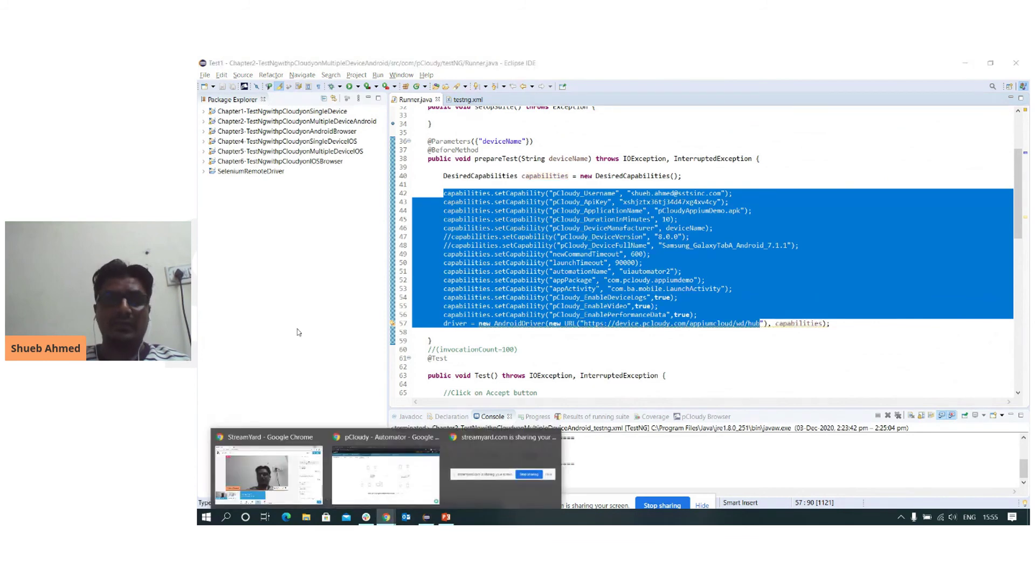
left_click(375, 475)
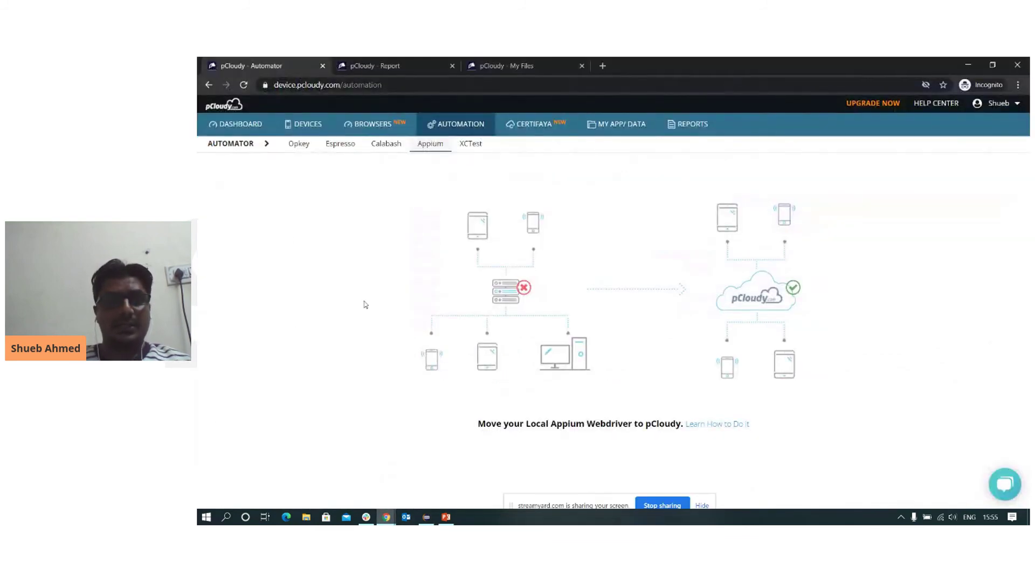
left_click(298, 131)
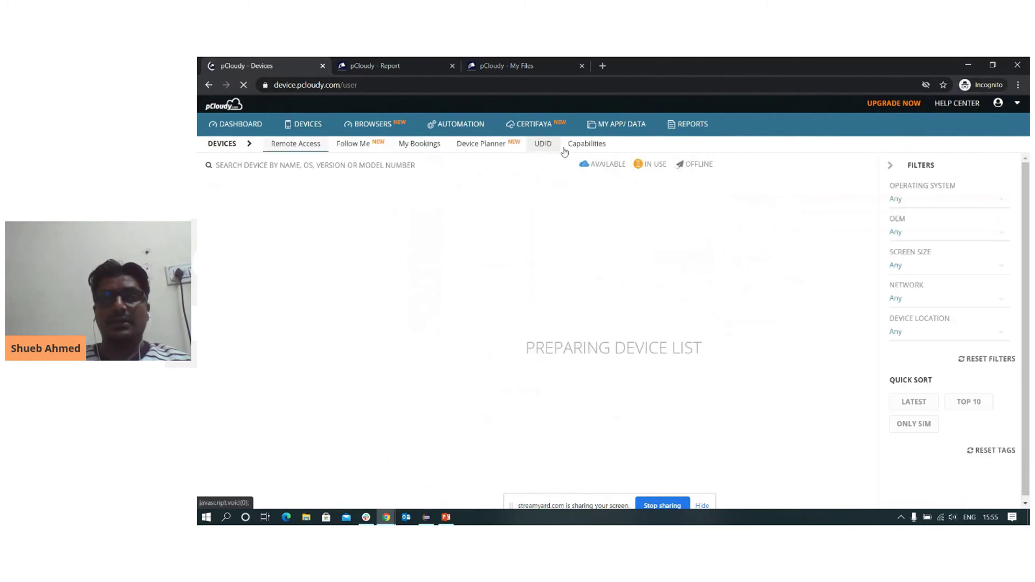
left_click(589, 151)
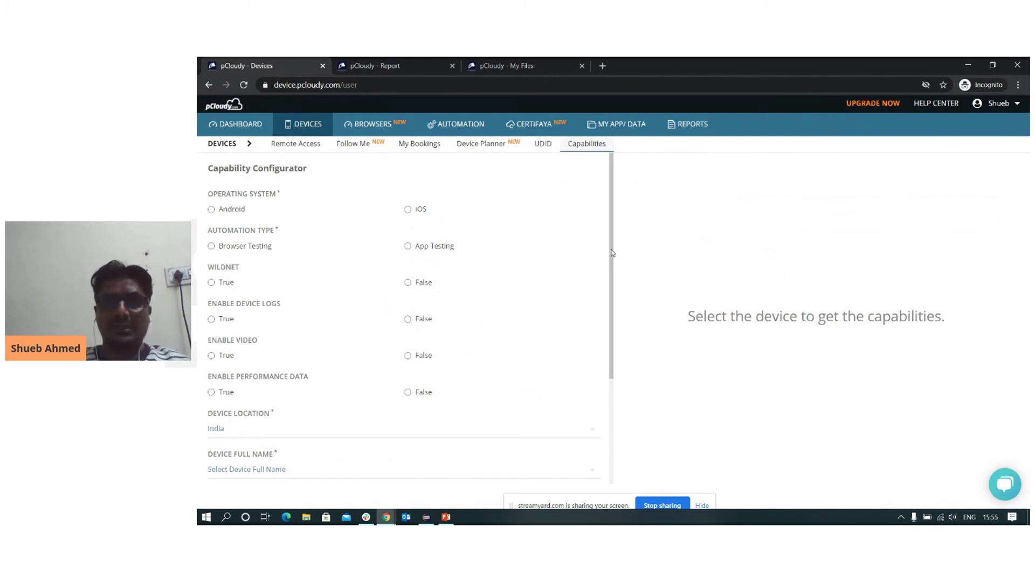
left_click_drag(612, 252, 616, 320)
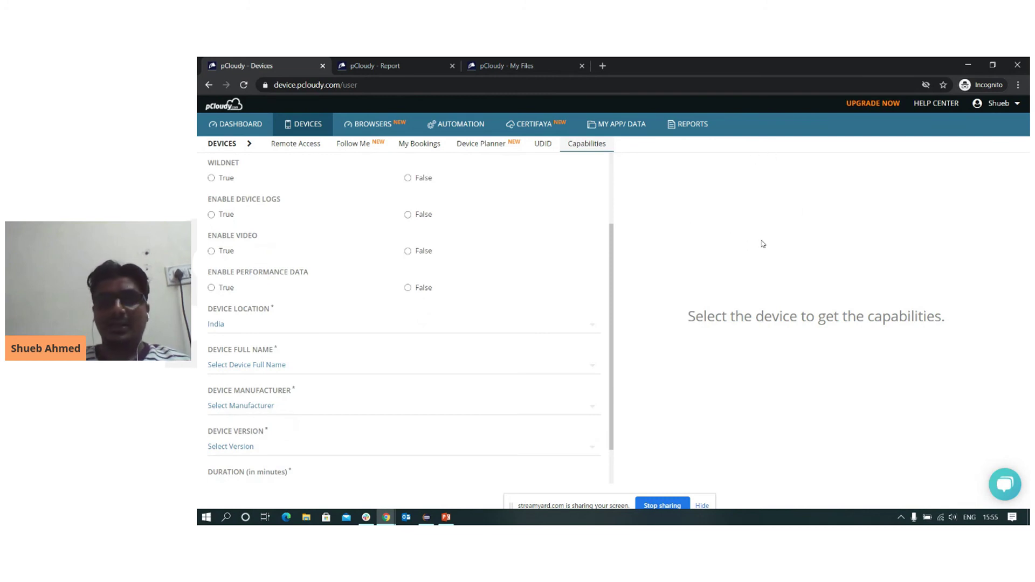
Switch back to Eclipse and examine the device manufacturer, version and full name capabilities in prepareTest
left_click(425, 516)
left_click(629, 322)
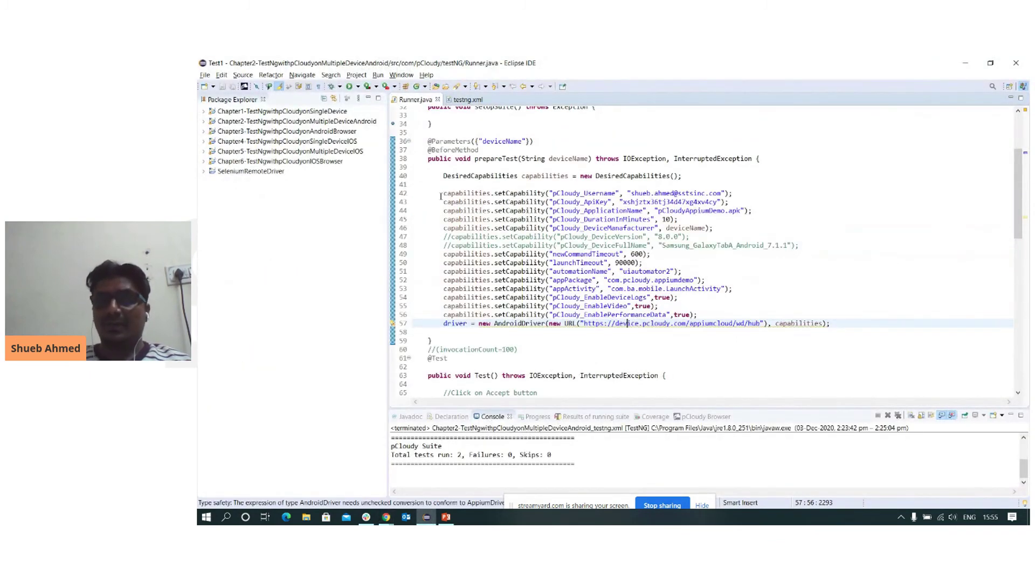
left_click_drag(442, 193, 657, 323)
left_click(657, 324)
left_click_drag(586, 225, 604, 246)
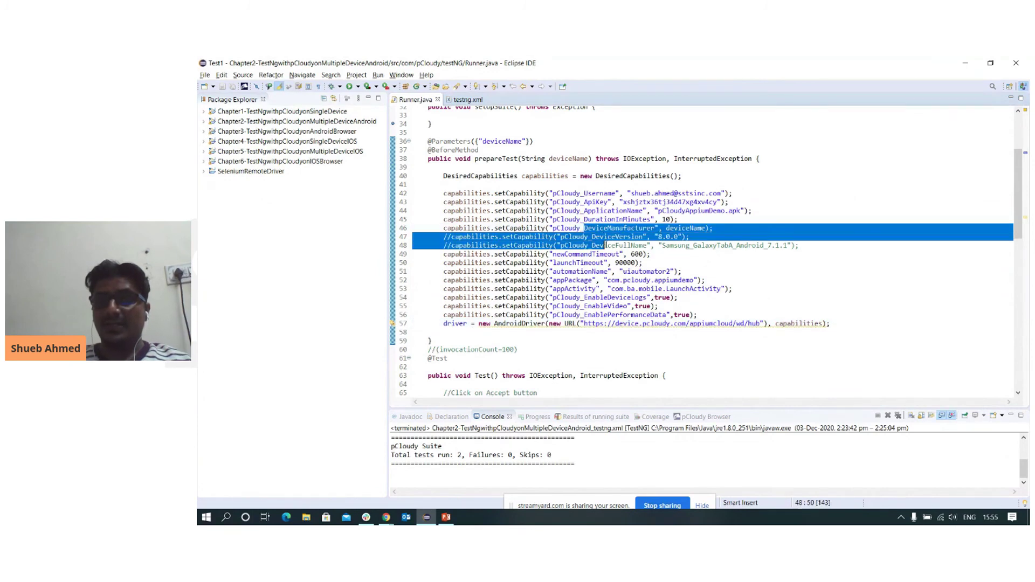
left_click(605, 245)
double_click(606, 246)
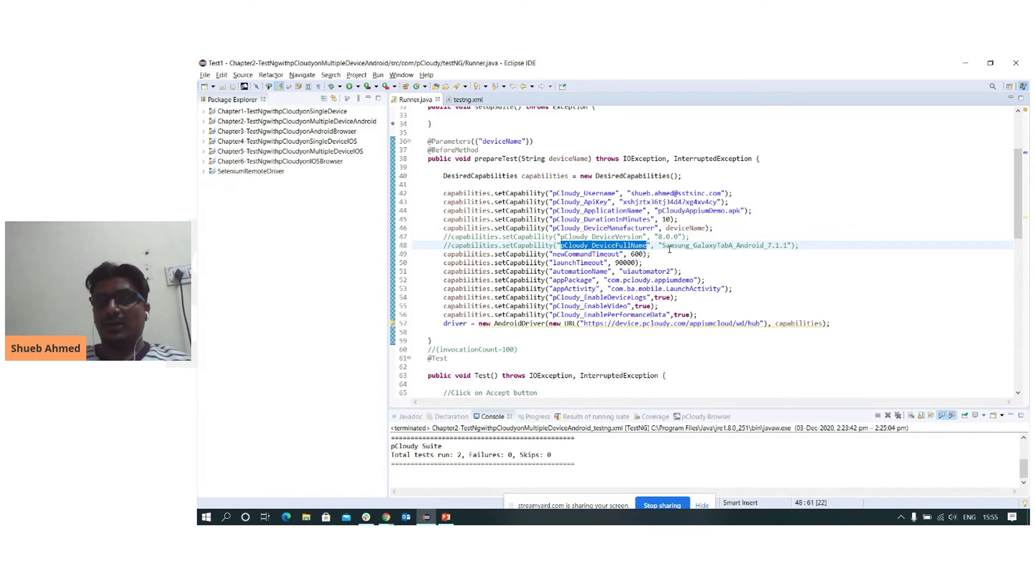
left_click_drag(662, 245, 761, 246)
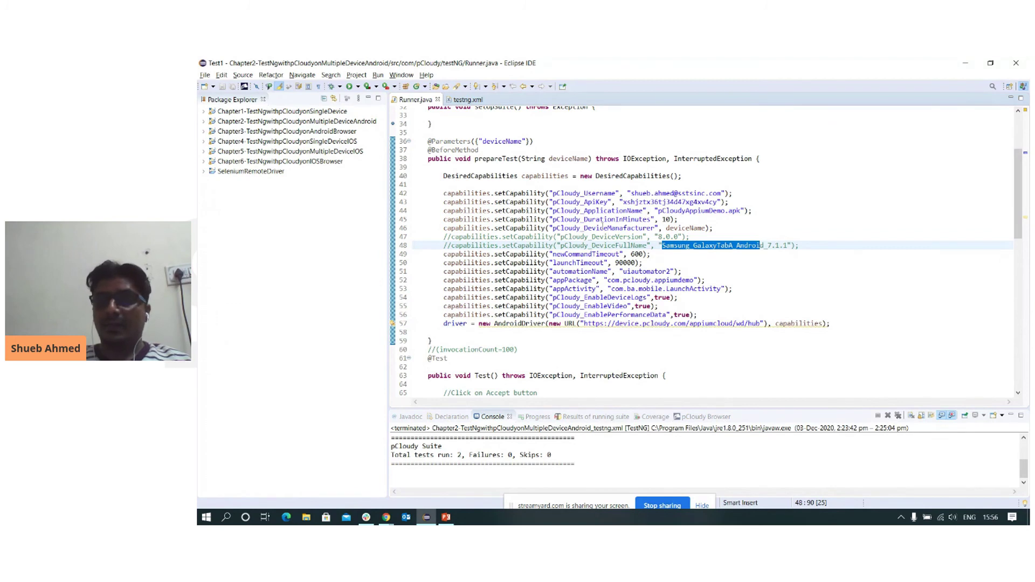
left_click_drag(600, 228, 651, 237)
left_click(662, 228)
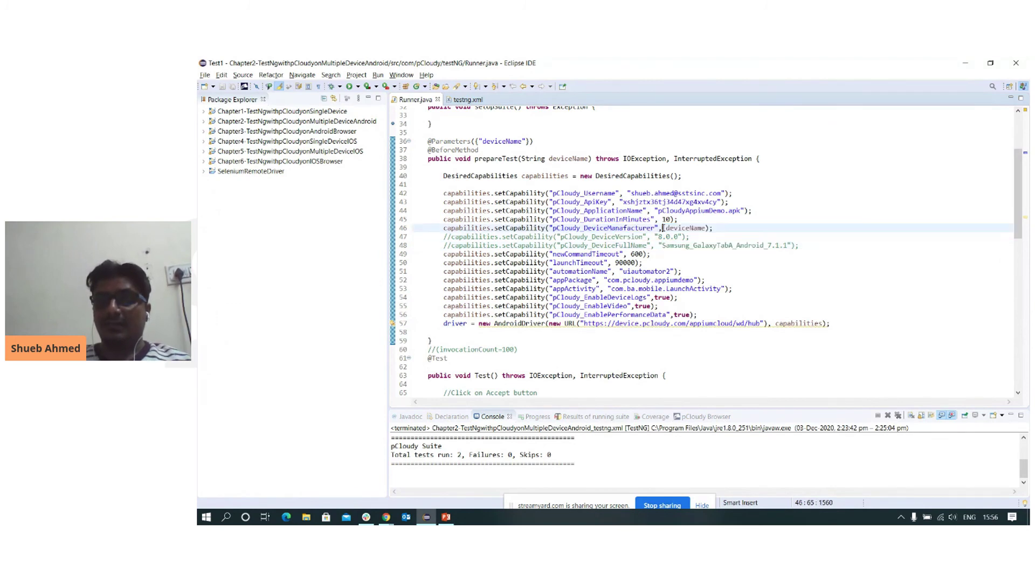
type("\"LG")
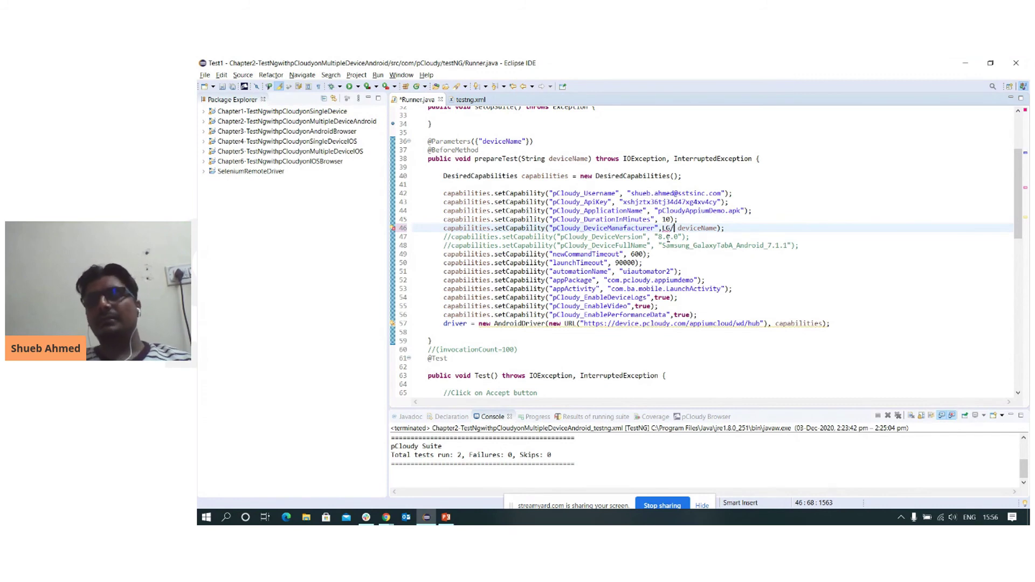
key("BackSpace")
key("BackSpace")
key("BackSpace")
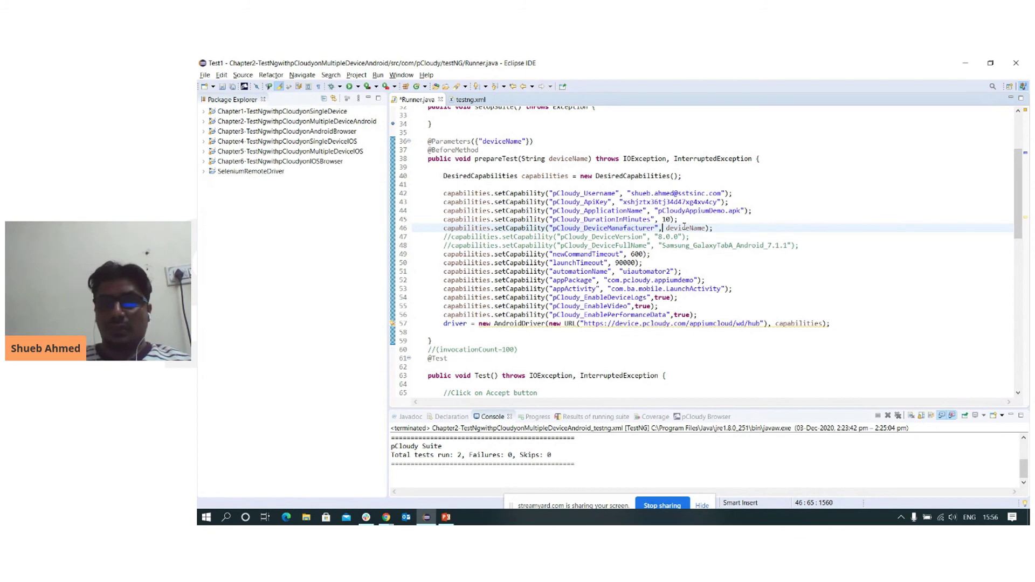
Trace the deviceName variable from Runner.java to testng.xml and examine its parameter values for both tests
double_click(690, 228)
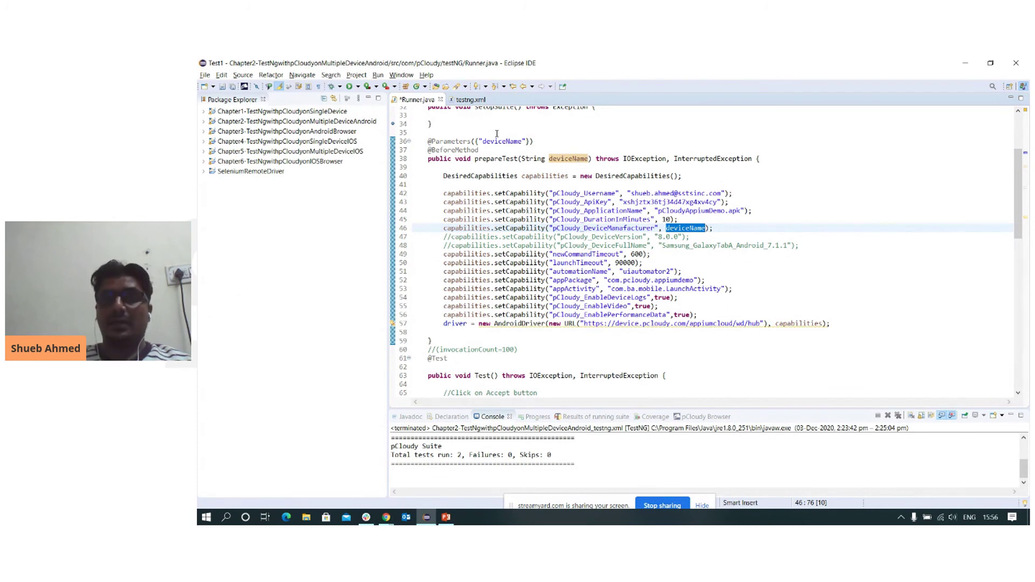
left_click(471, 99)
left_click(508, 136)
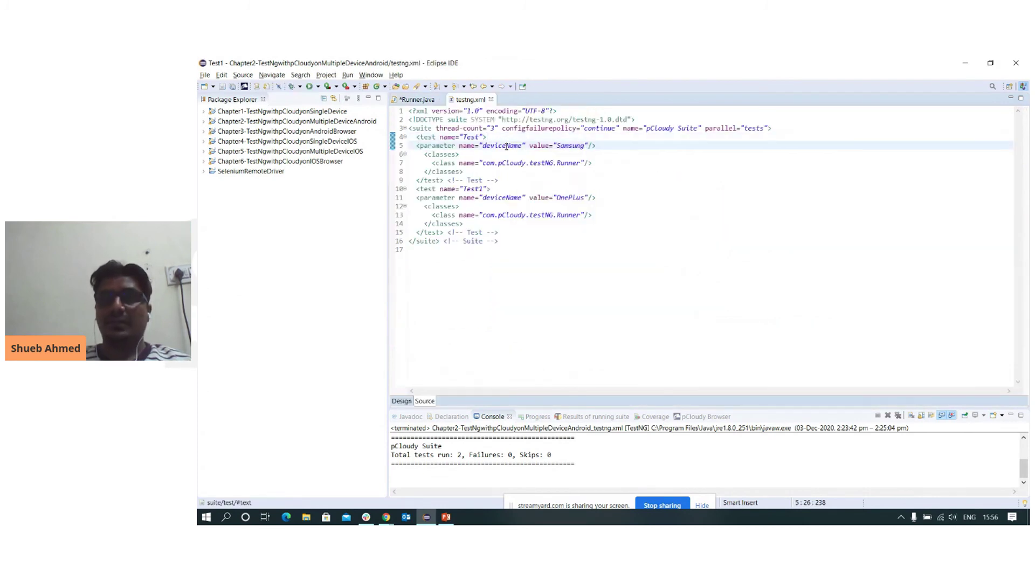
double_click(507, 146)
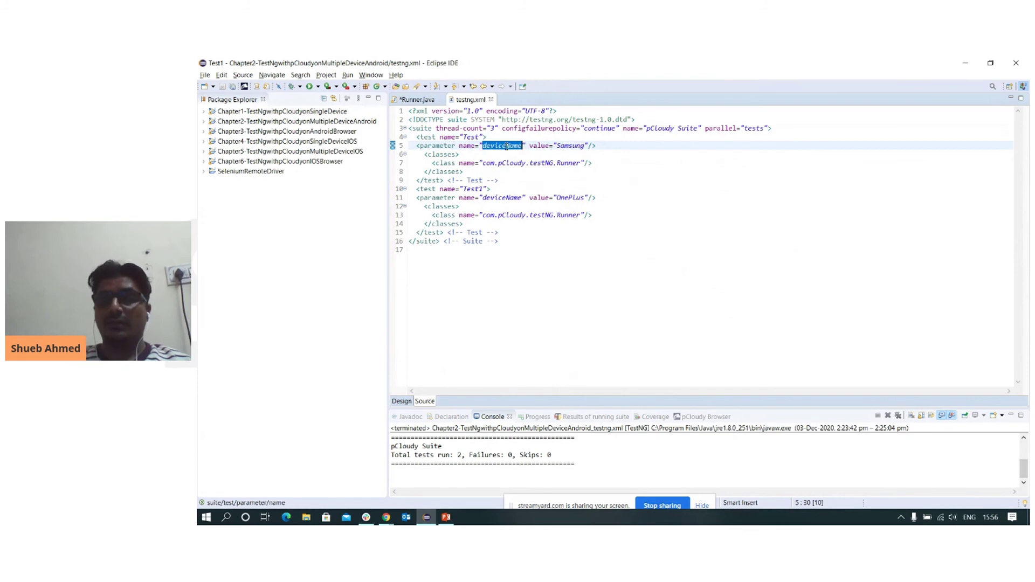
double_click(570, 146)
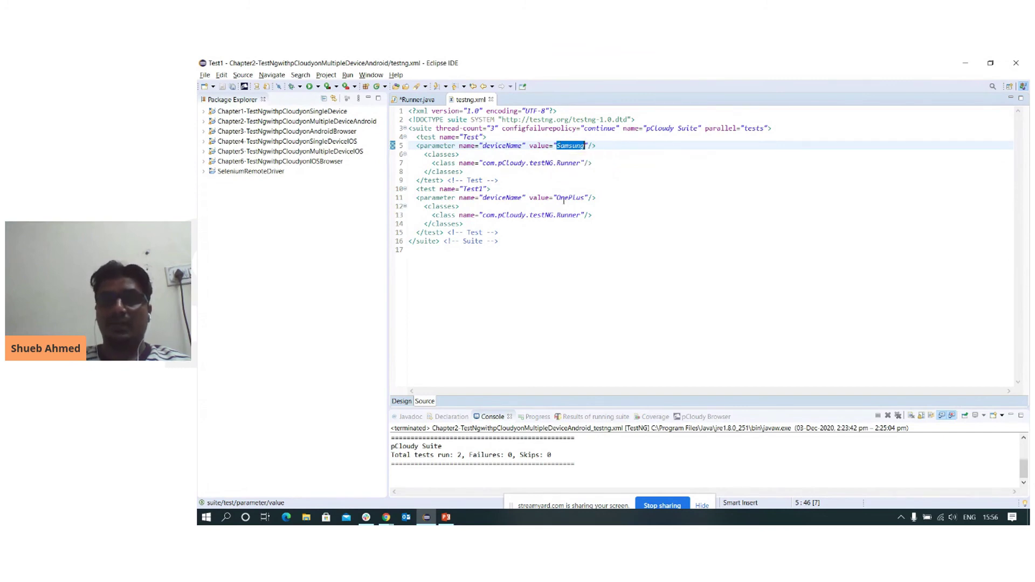
double_click(510, 198)
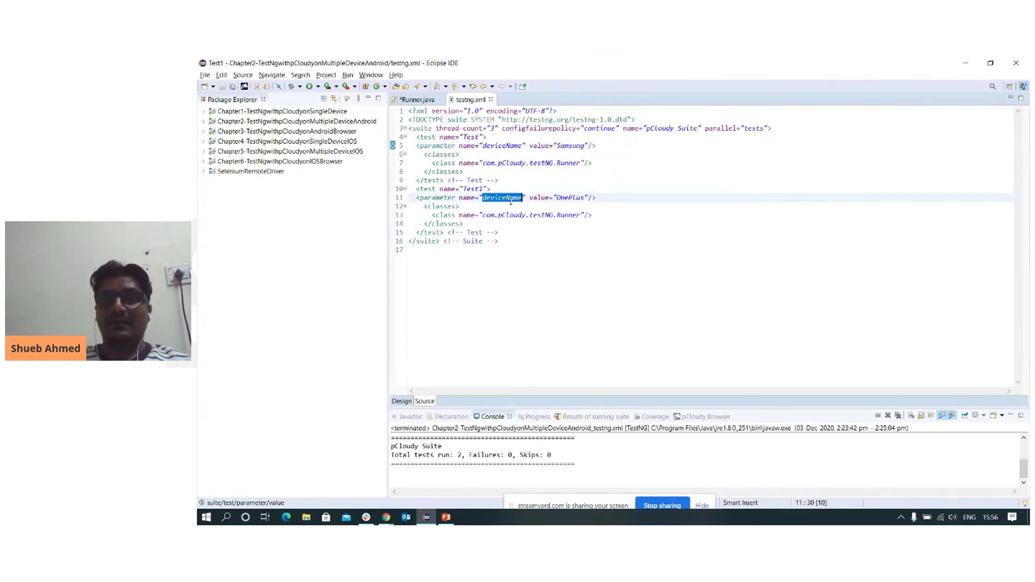
left_click(559, 203)
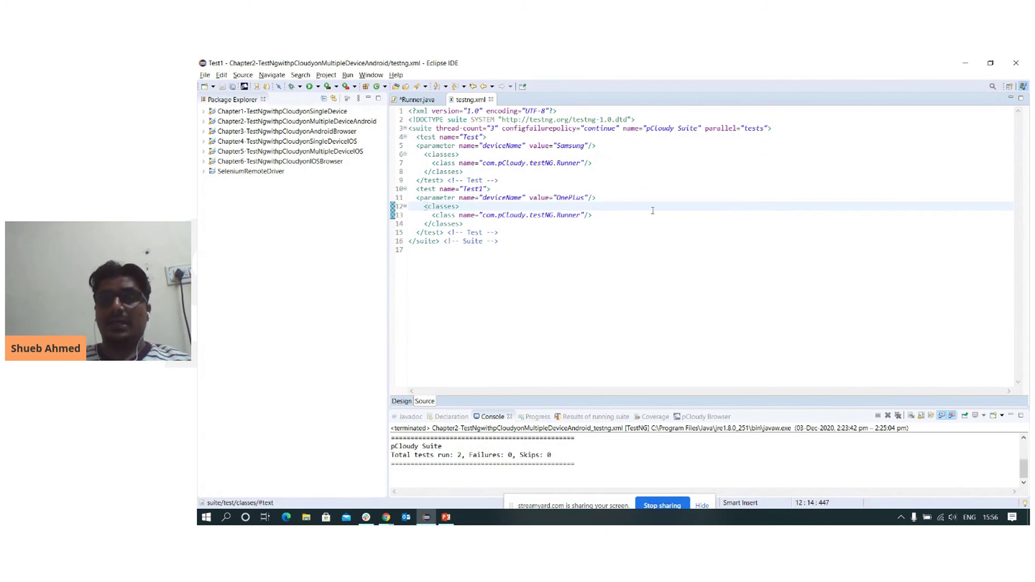
Run testng.xml as a TestNG suite, saving Runner.java before launch, and enlarge the console area
right_click(705, 190)
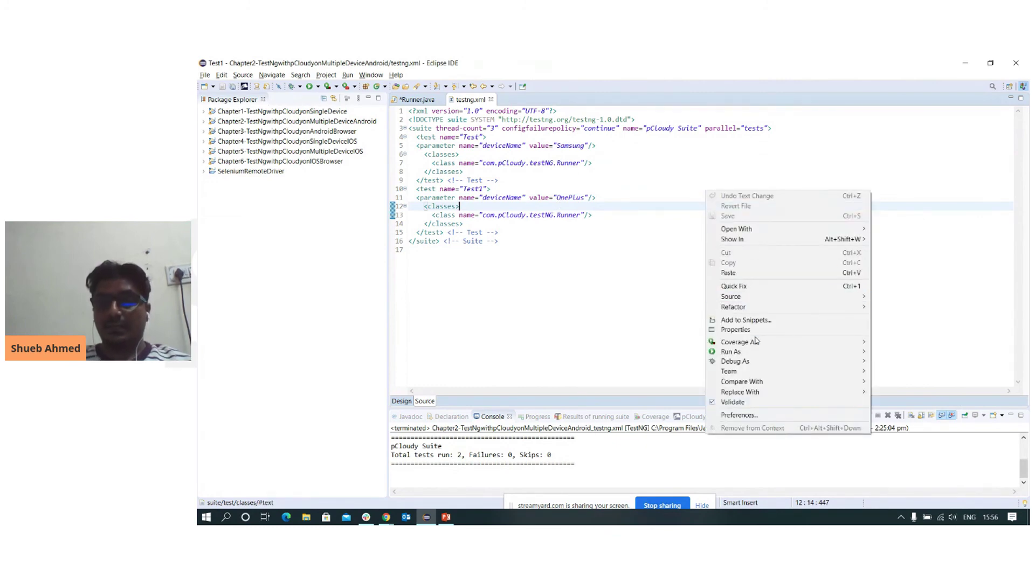
mouse_move(760, 354)
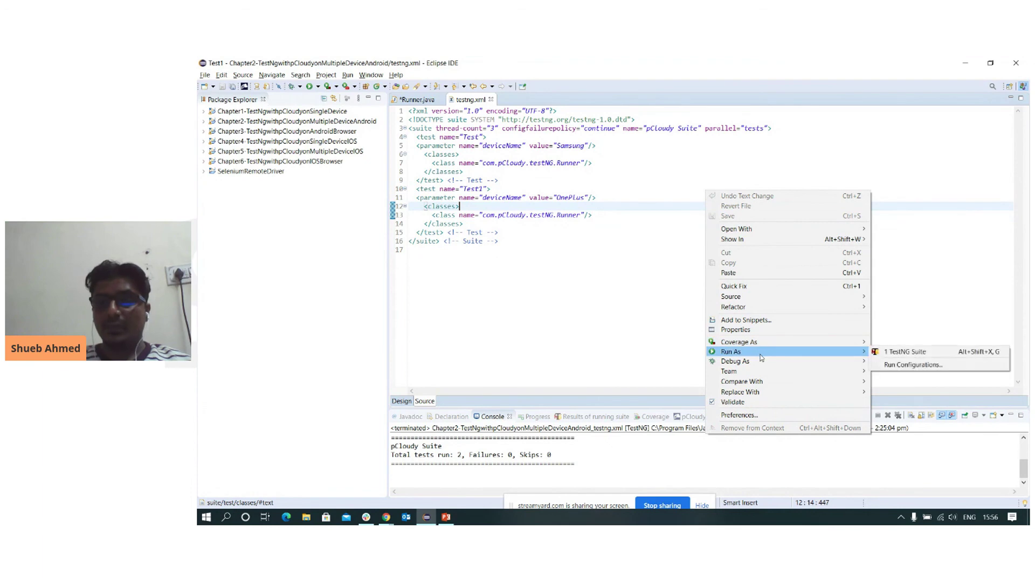
left_click(890, 354)
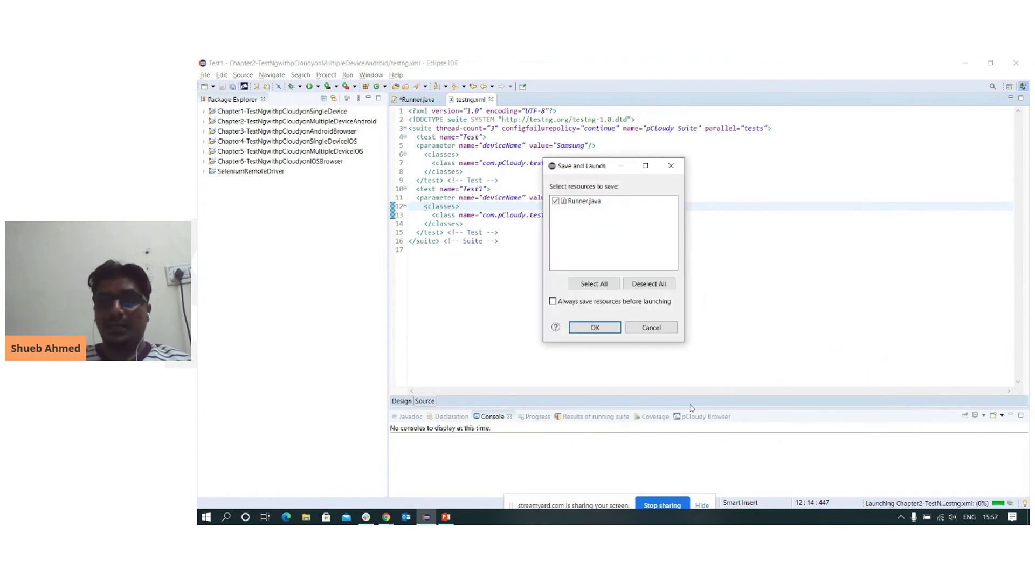
left_click(609, 329)
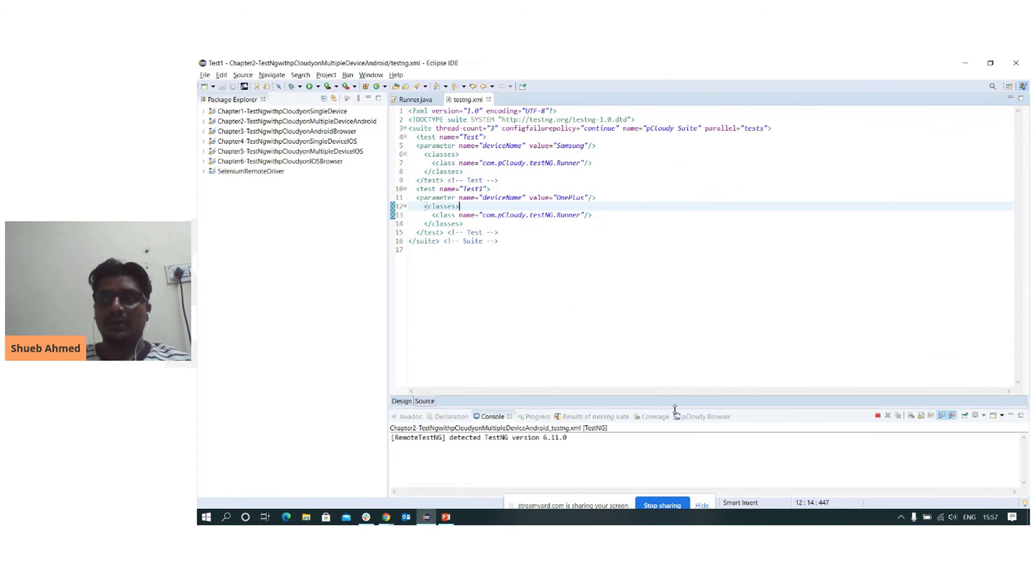
left_click_drag(674, 408, 674, 345)
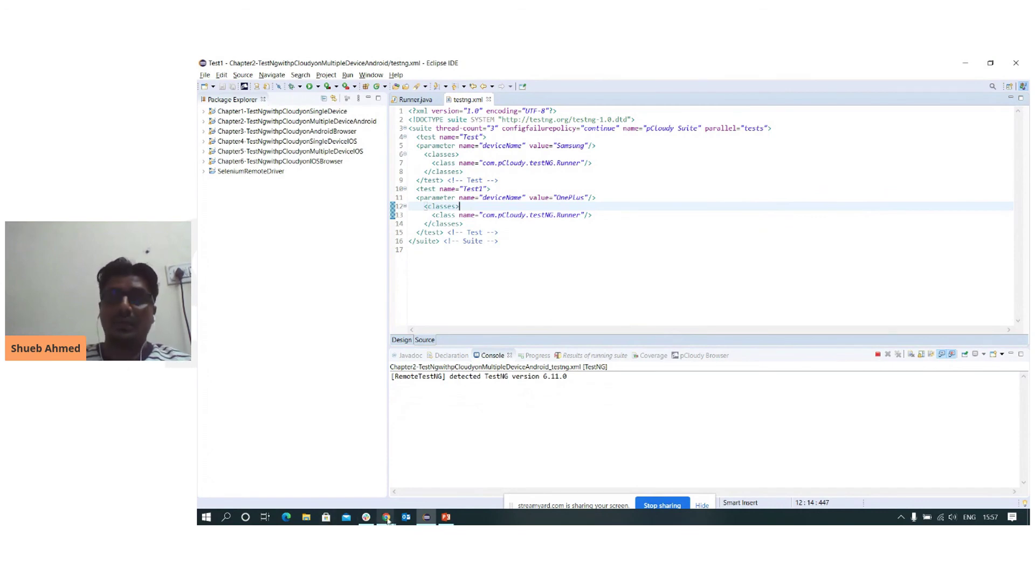
Switch to pCloudy in Chrome and open live views of the OnePlus 8 and Samsung Galaxy Tab4 sessions from the active session reports
mouse_move(383, 518)
left_click(375, 500)
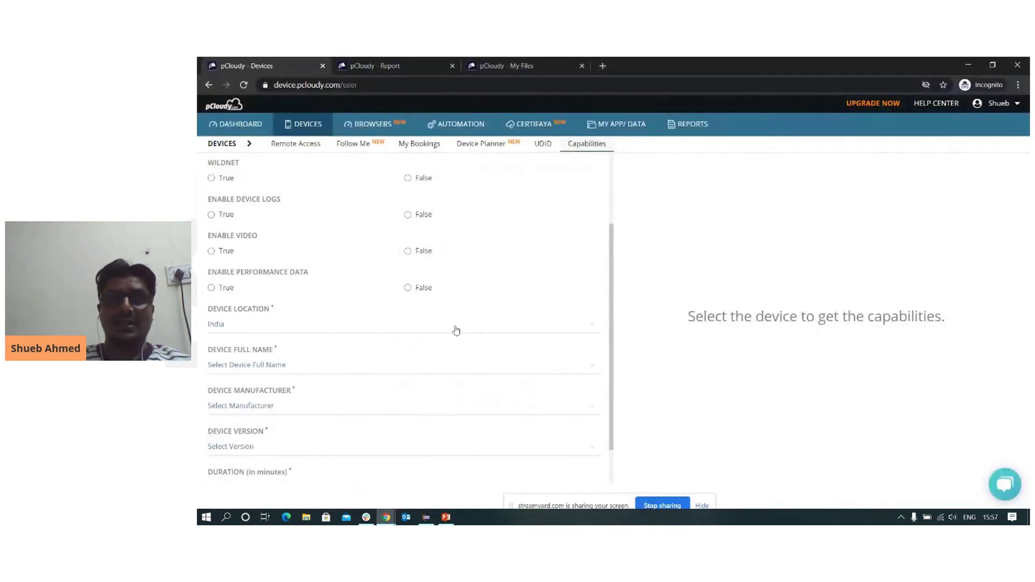
left_click(685, 126)
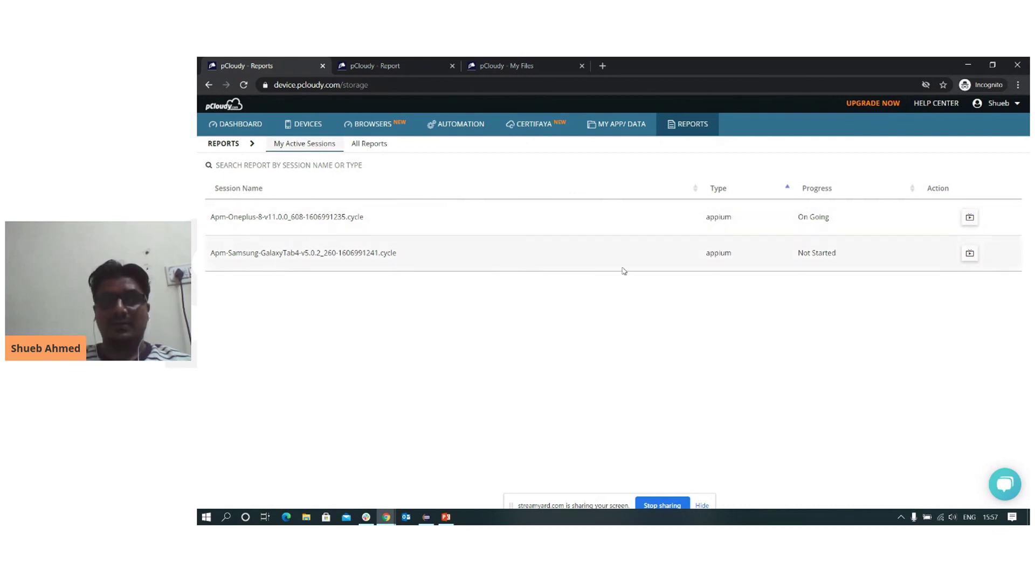
left_click(969, 218)
left_click(253, 65)
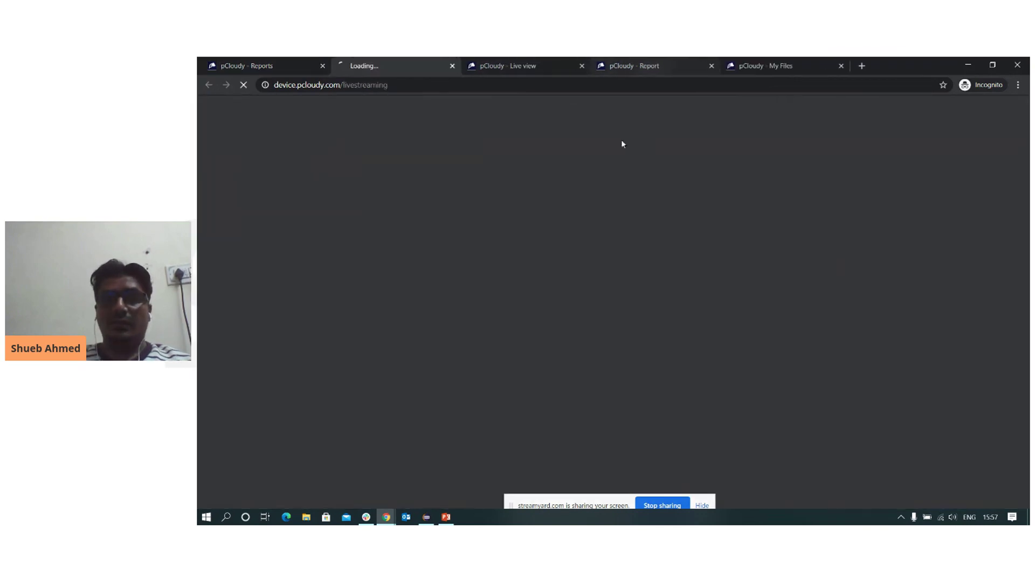
Alternate between the OnePlus 8 and Samsung Galaxy Tab4 live views to watch the parallel automation runs
left_click(530, 65)
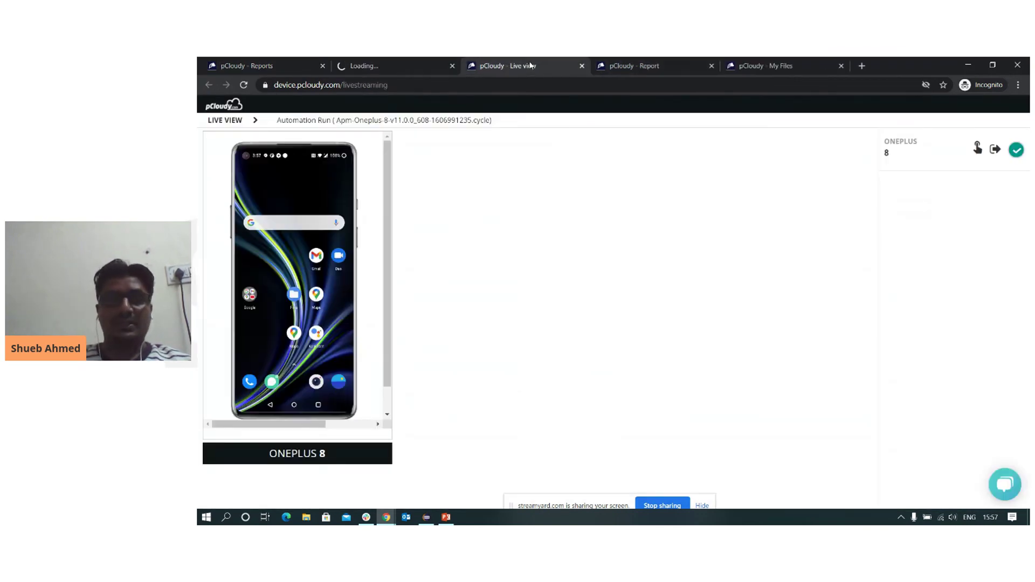
left_click(410, 61)
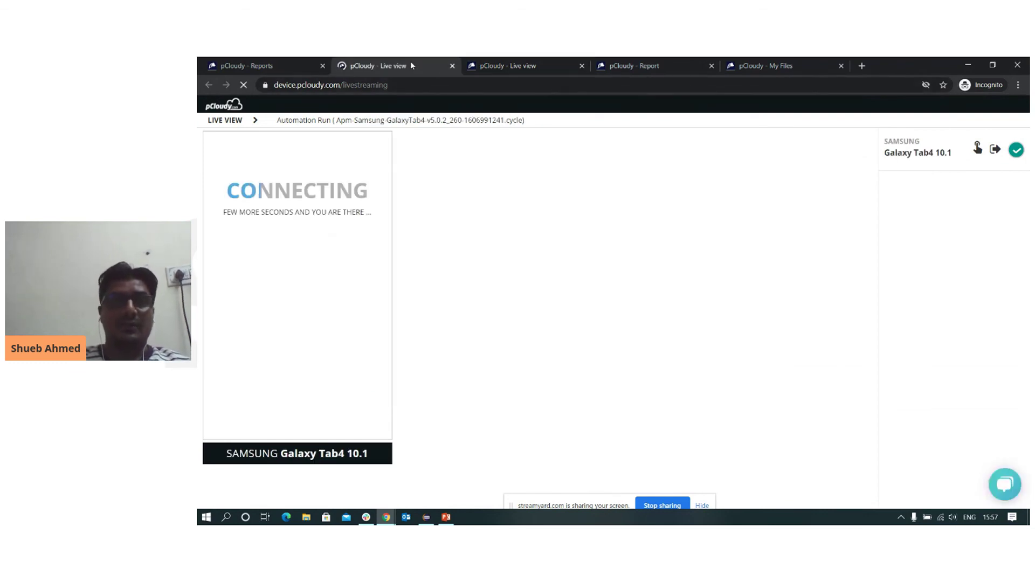
left_click(498, 65)
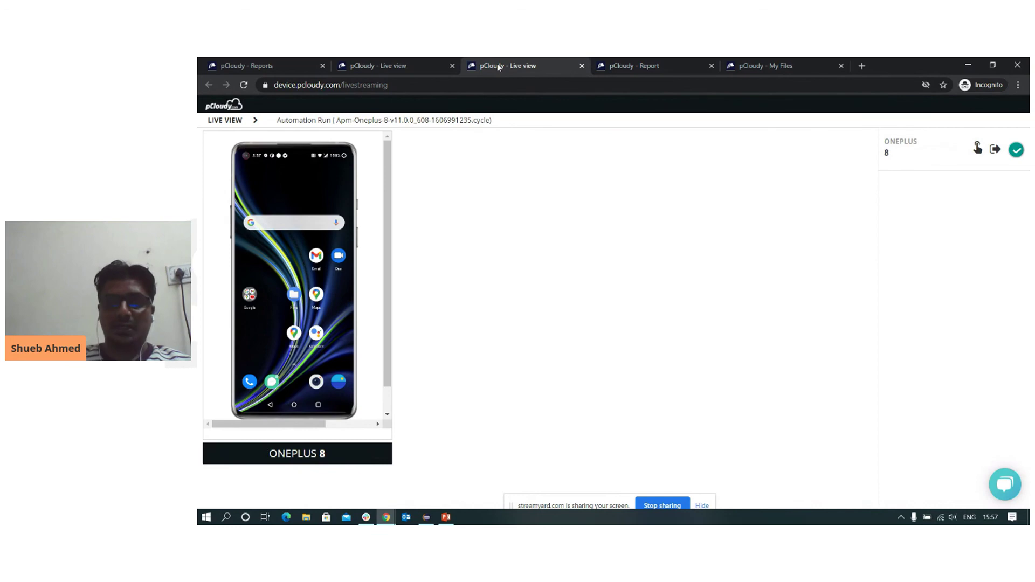
left_click(416, 65)
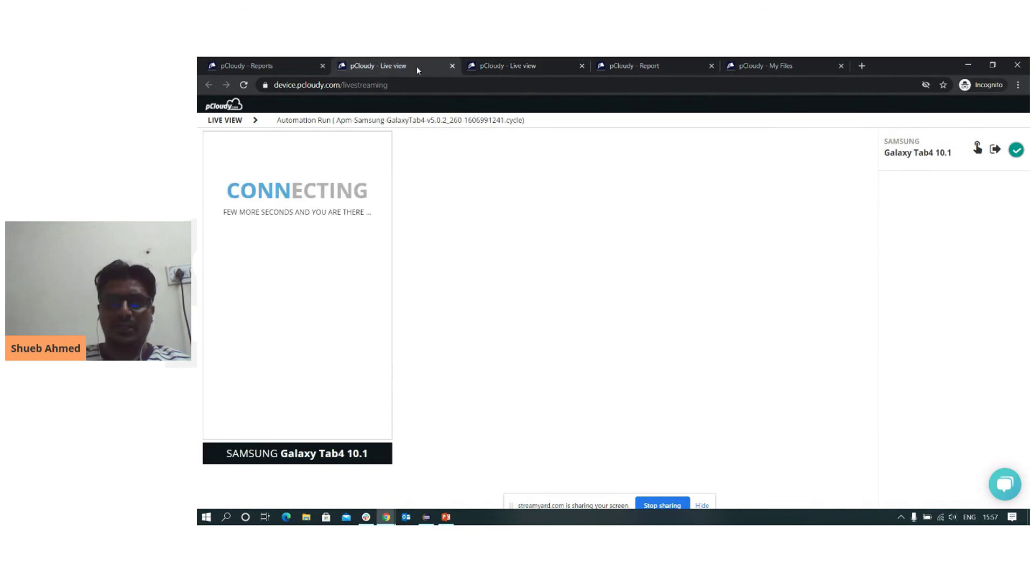
left_click(488, 67)
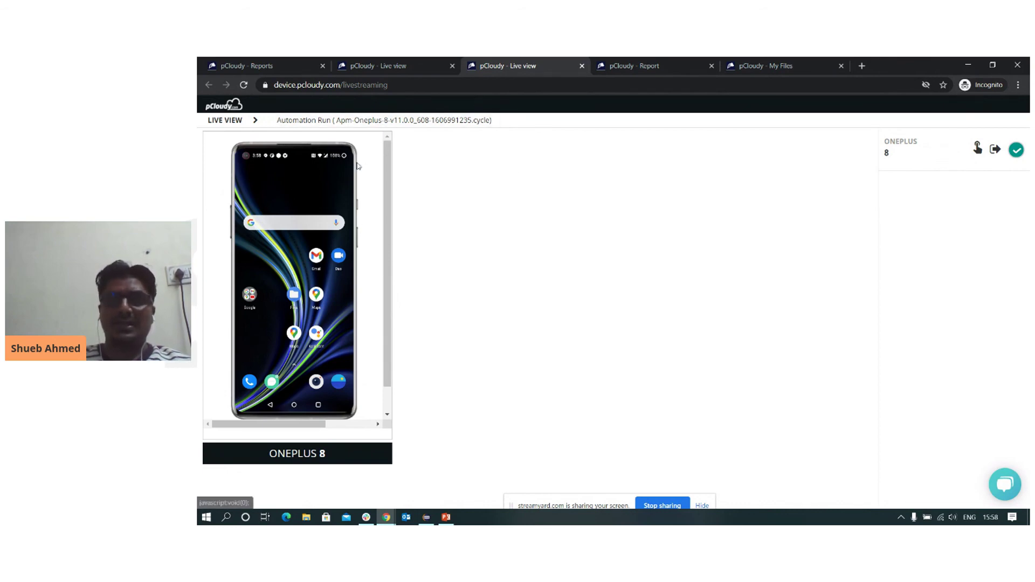
left_click(381, 66)
left_click(498, 67)
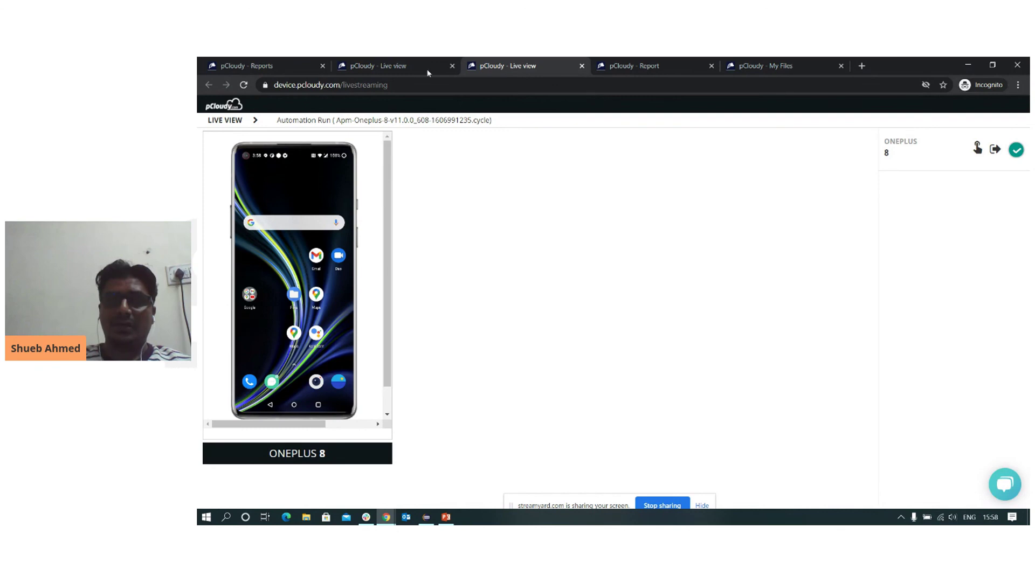
left_click(407, 67)
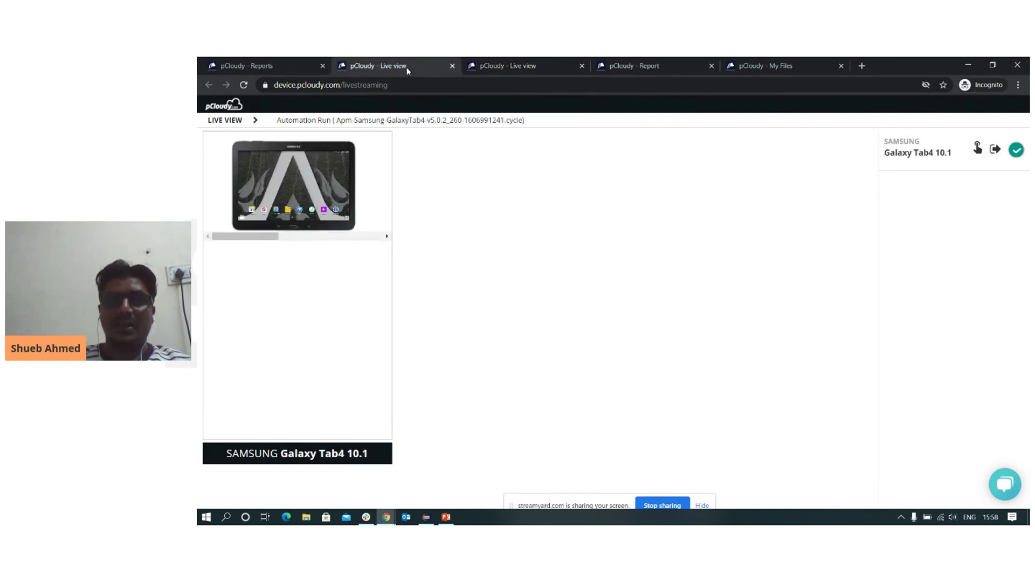
Return to Reports, list all reports and open the report of the Apm-Oneplus-7-v10.0.0_648 session
left_click(276, 66)
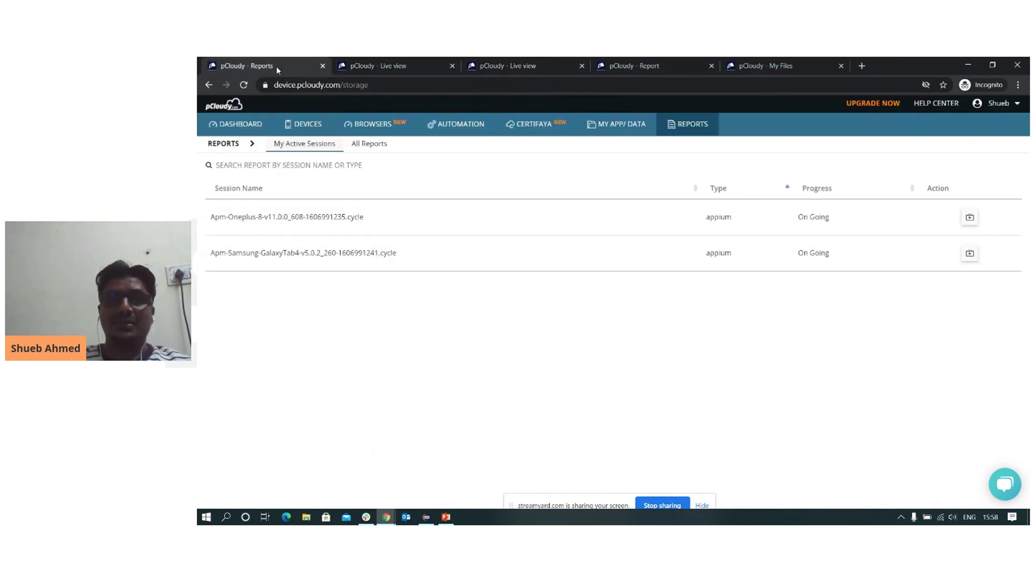
left_click(371, 147)
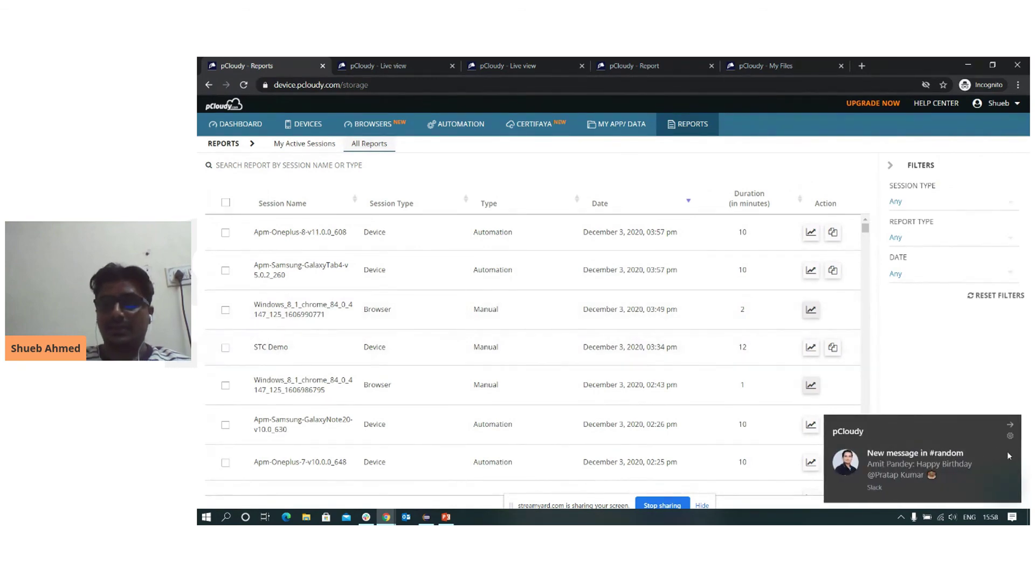
left_click(1012, 427)
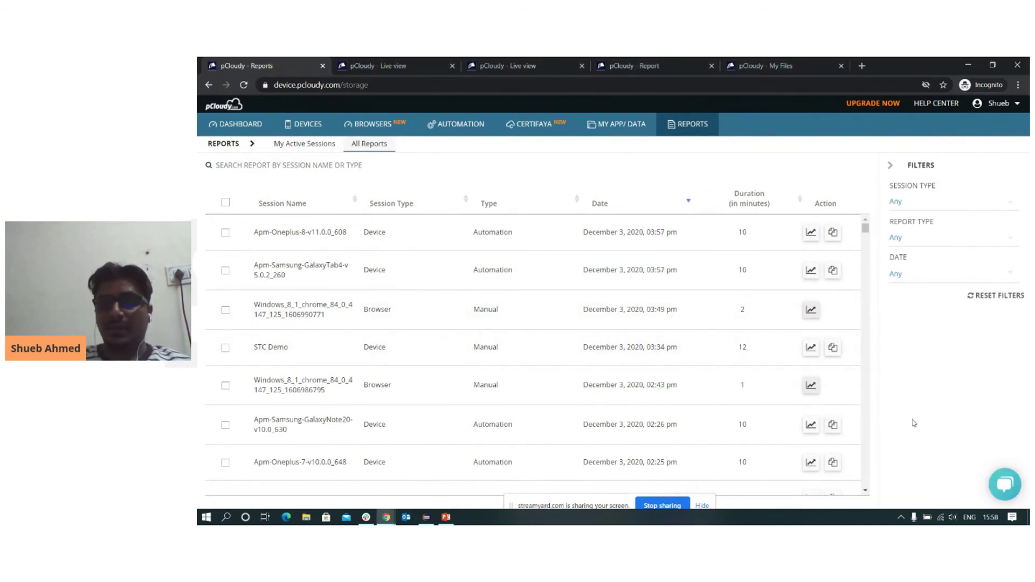
left_click(865, 490)
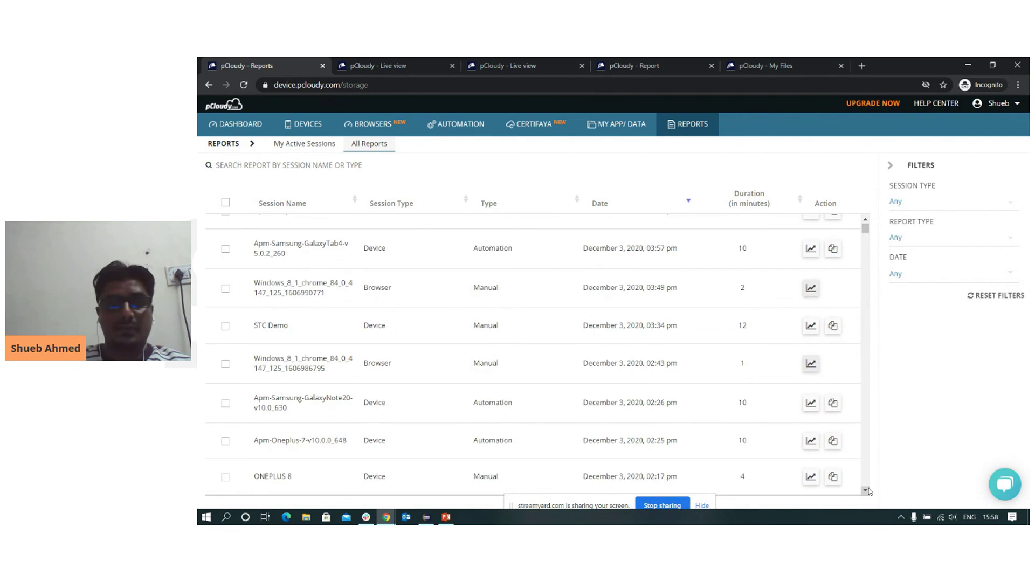
left_click(865, 490)
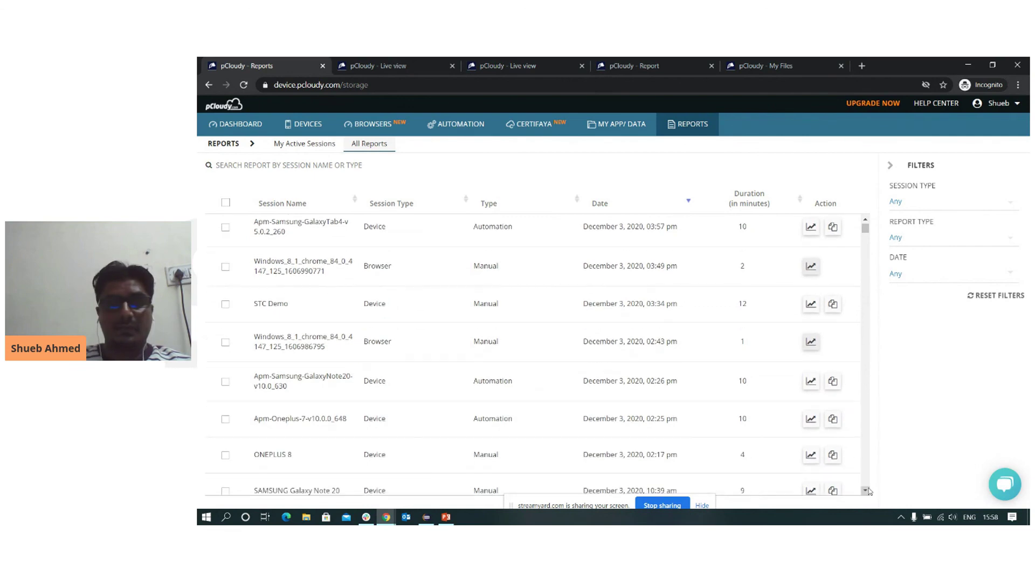
left_click(810, 420)
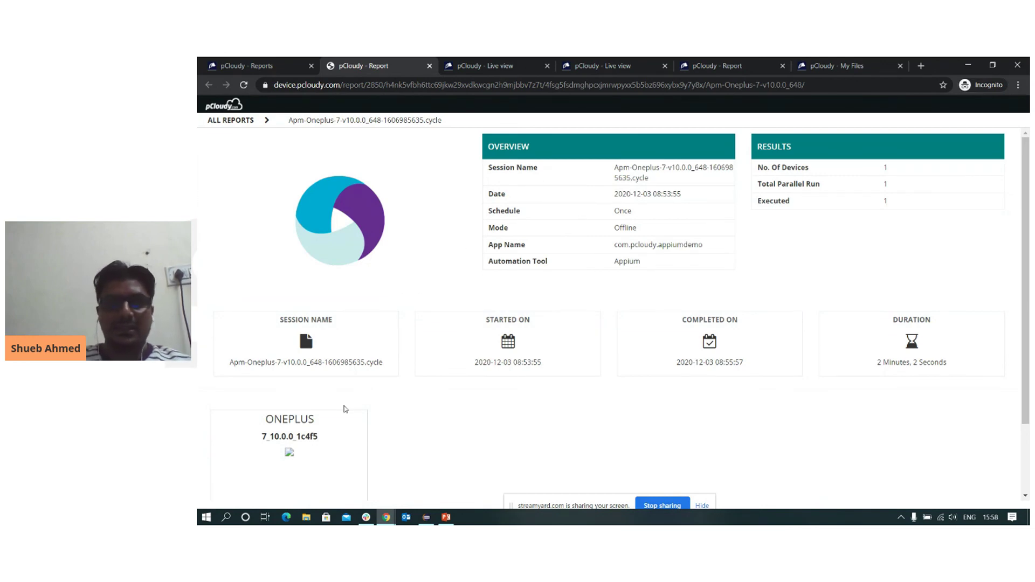
Review the session overview and open the detailed performance report of the OnePlus 7 device
left_click_drag(1026, 201, 1026, 242)
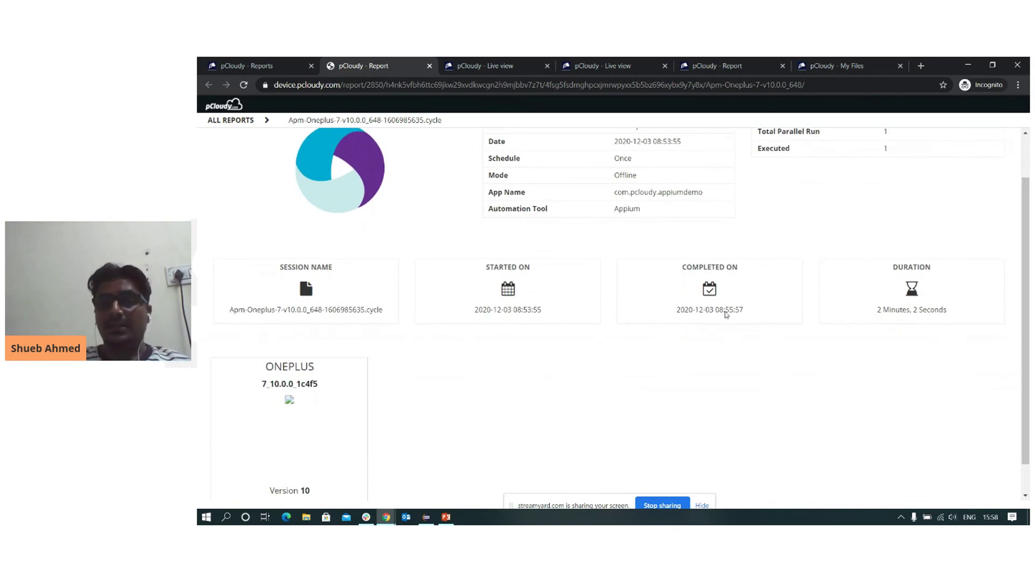
left_click_drag(1026, 286, 1027, 312)
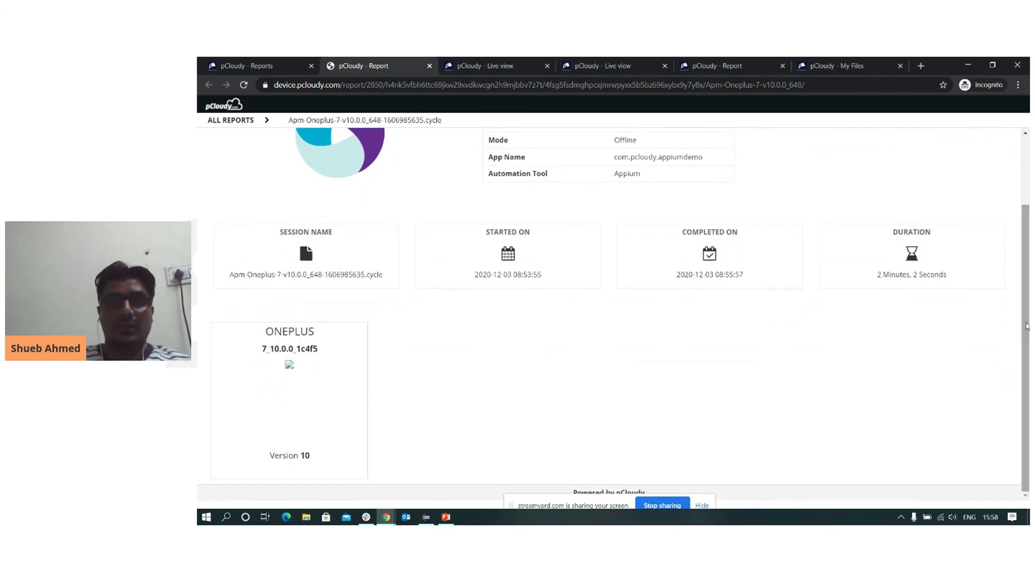
left_click(314, 397)
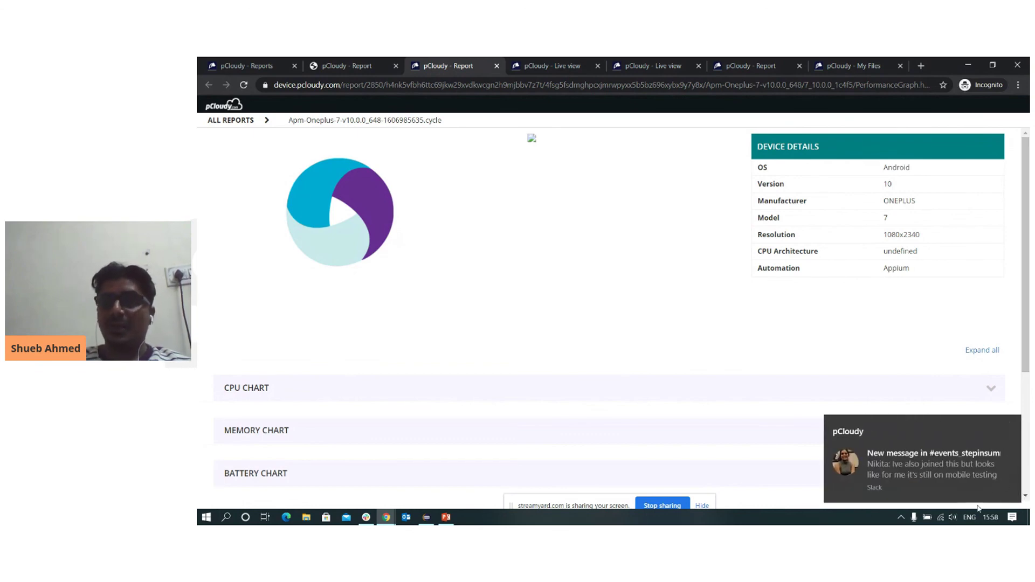
Expand all sections of the device report and look through them down to the raw data, logs and videos
left_click(1011, 426)
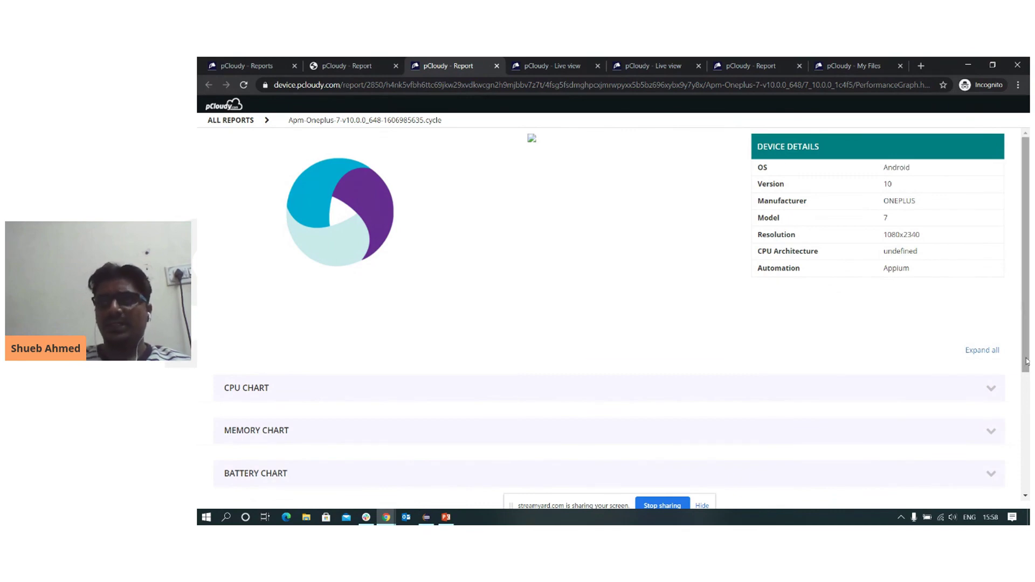
left_click(992, 353)
left_click_drag(1027, 211, 1027, 455)
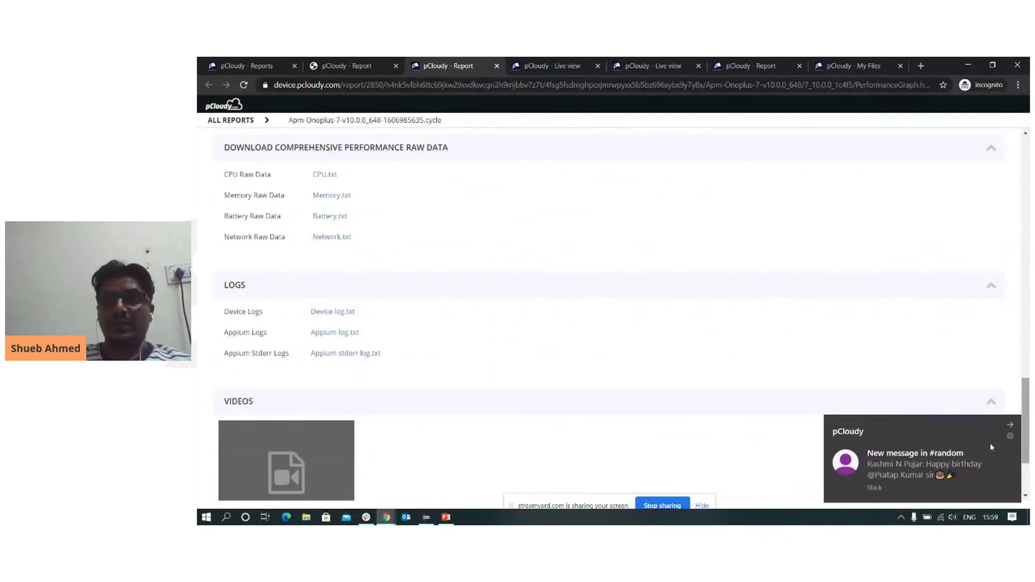
Dismiss the chat notifications, view the session video section ending the OnePlus 7 device report and return to the list of all reports
left_click(1010, 425)
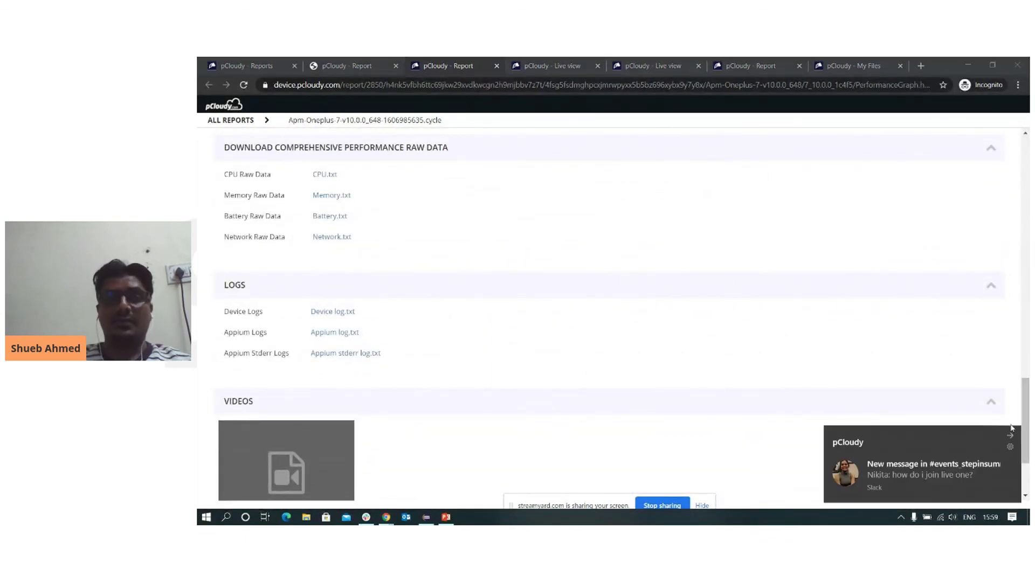
left_click(1011, 427)
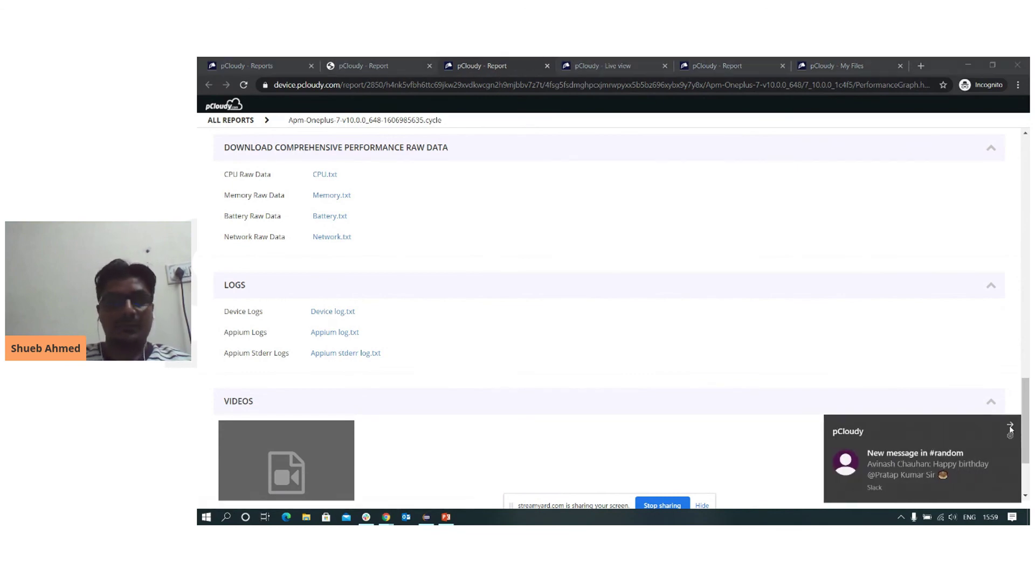
left_click(1010, 428)
left_click_drag(1028, 402, 1028, 431)
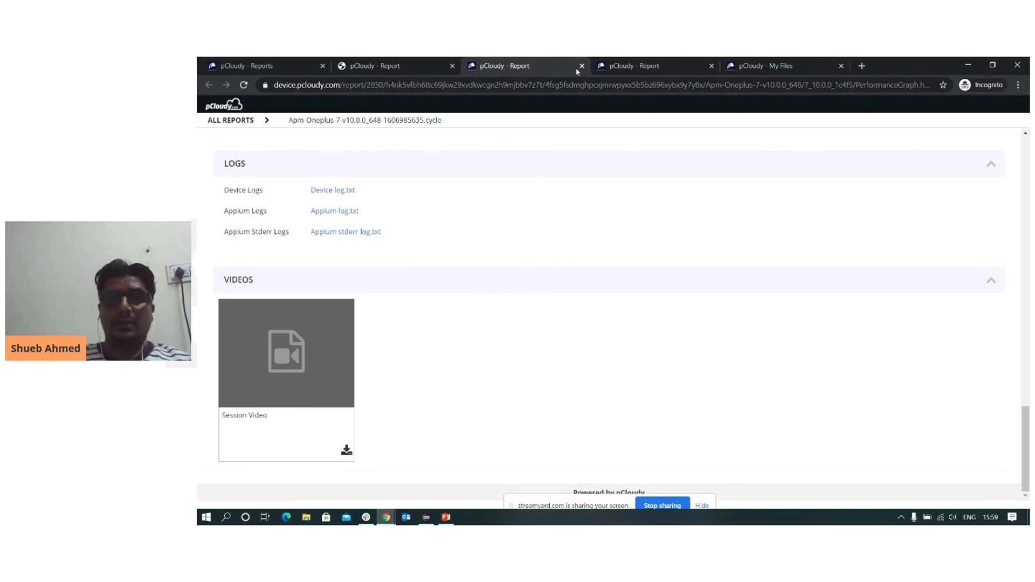
left_click(404, 65)
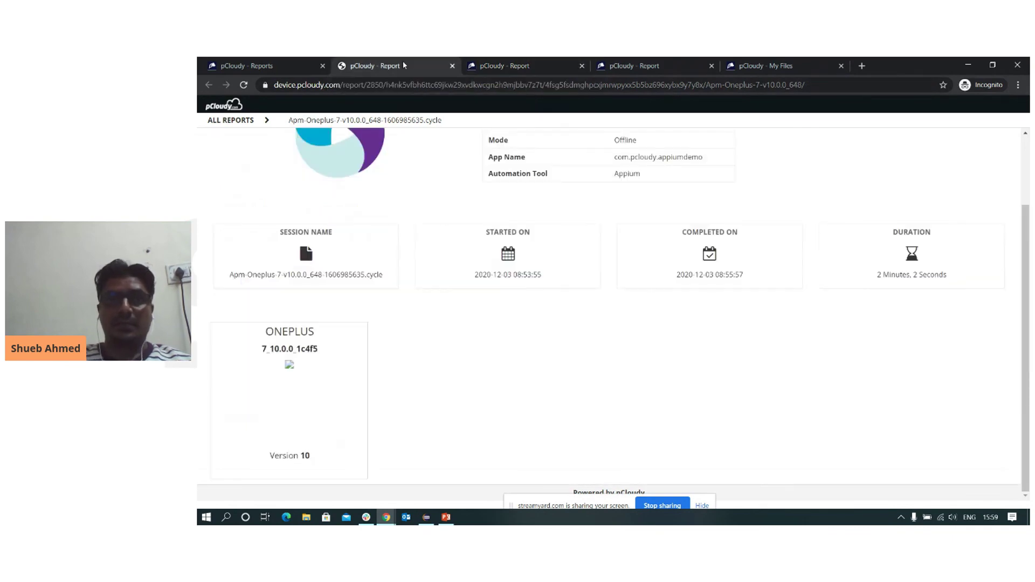
left_click(259, 65)
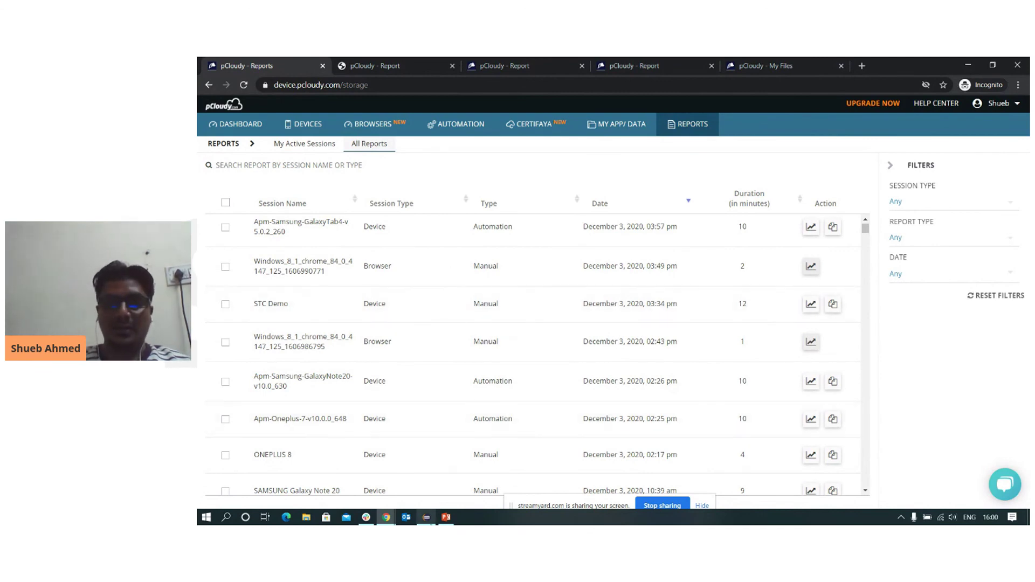
Switch to Eclipse and close the open Runner.java and testng.xml files of the multiple-device Android project
left_click(427, 517)
left_click(257, 172)
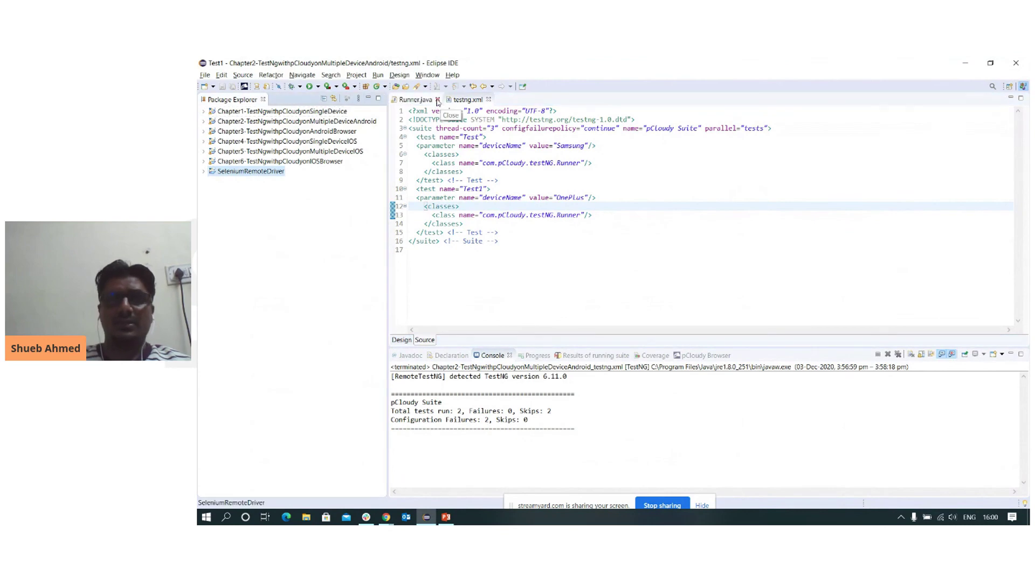
left_click(437, 100)
left_click(437, 100)
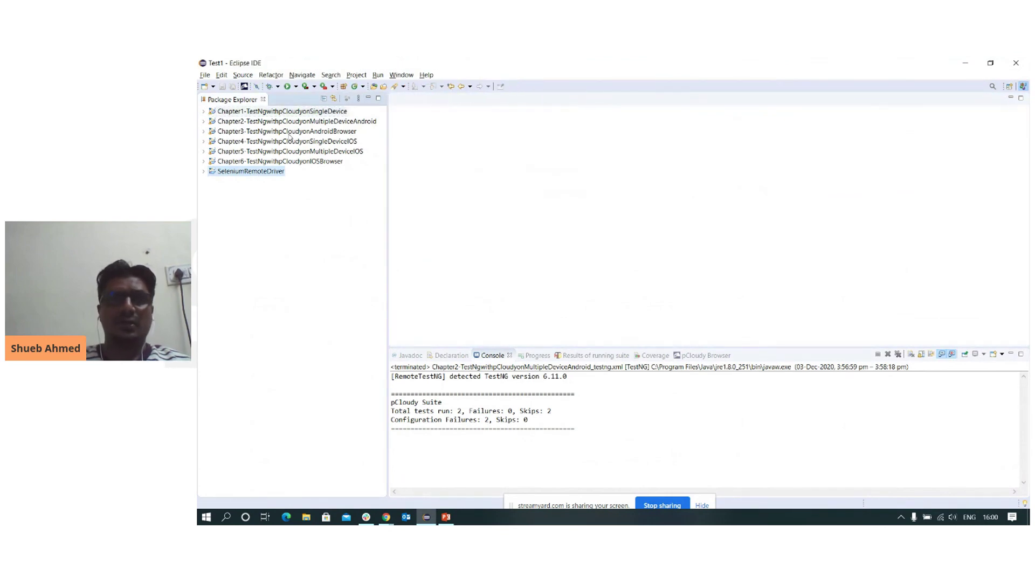
Expand the SeleniumRemoteDriver project down to the com.seleniumWebdriver package and open SeleniumRunner.java and the project's TestNG.xml
left_click(203, 171)
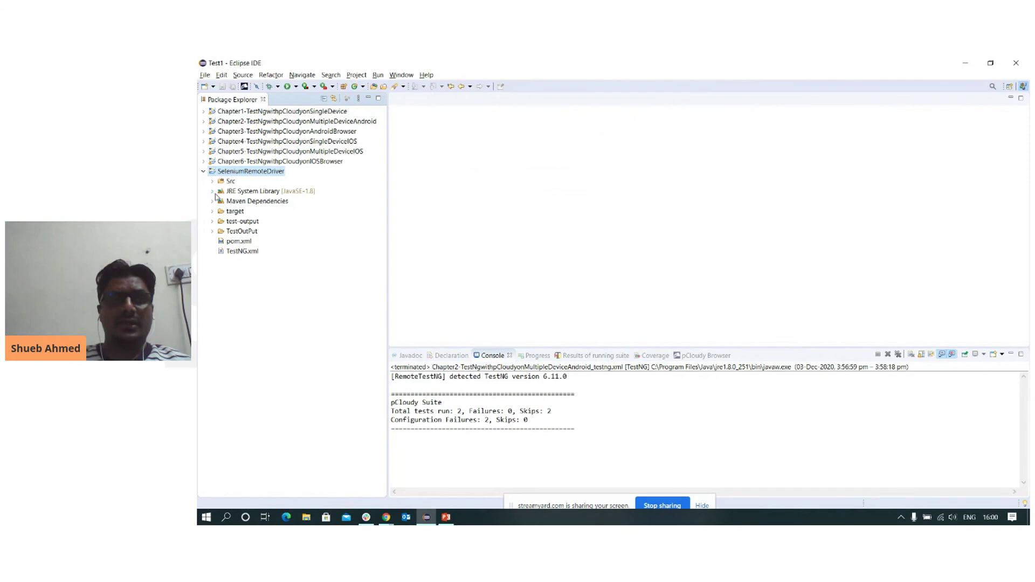
left_click(213, 181)
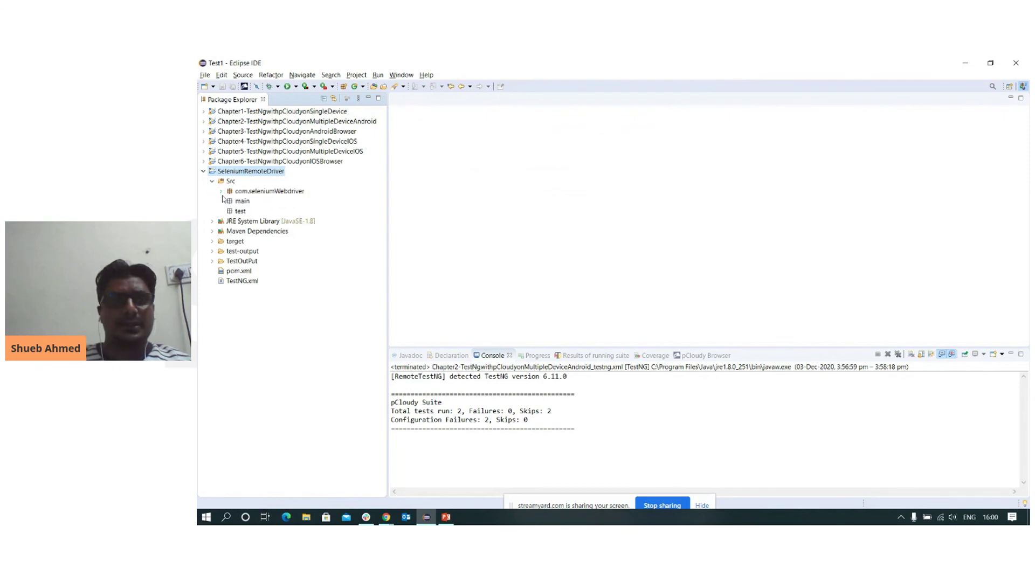
left_click(220, 192)
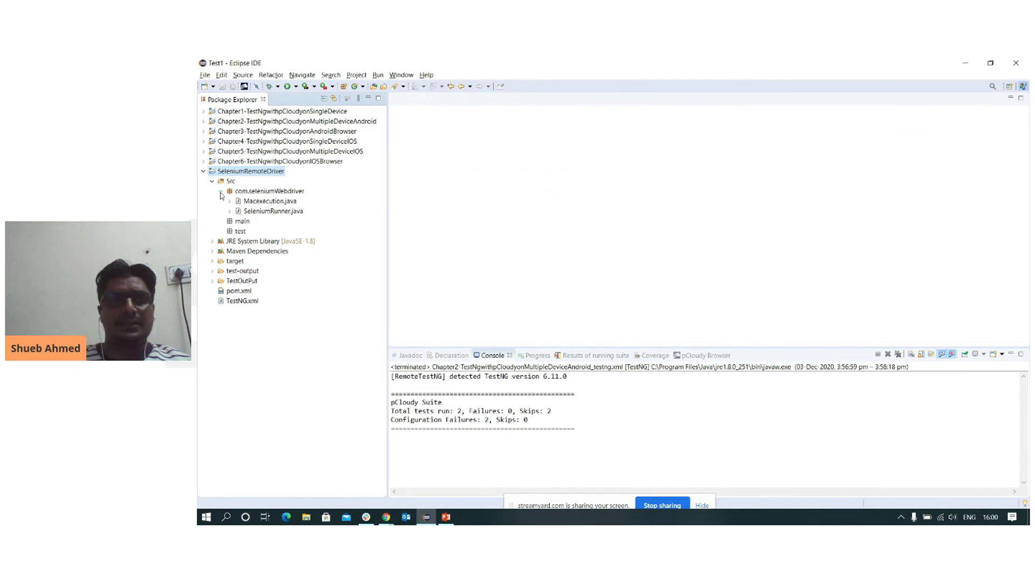
double_click(246, 212)
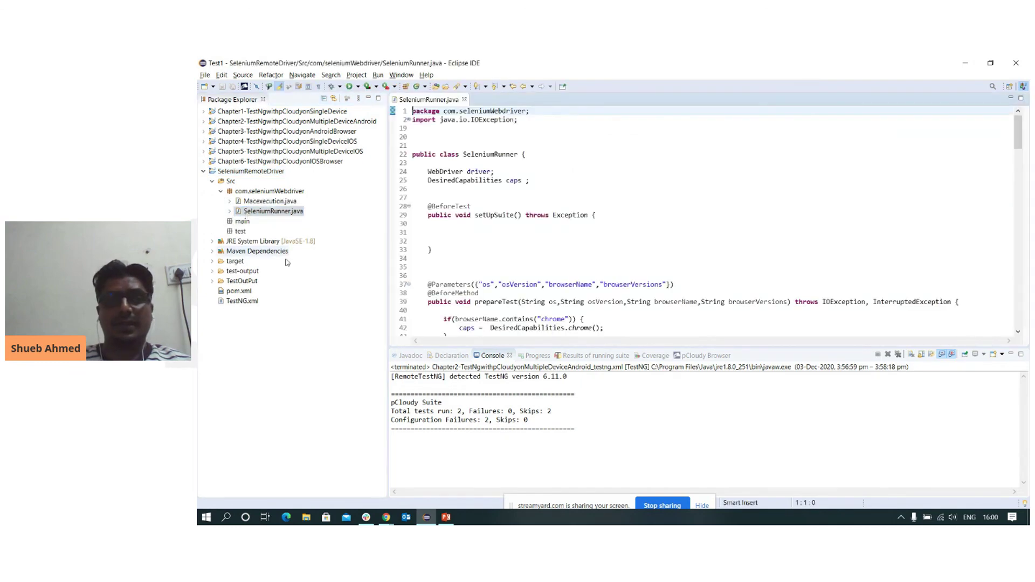
double_click(239, 302)
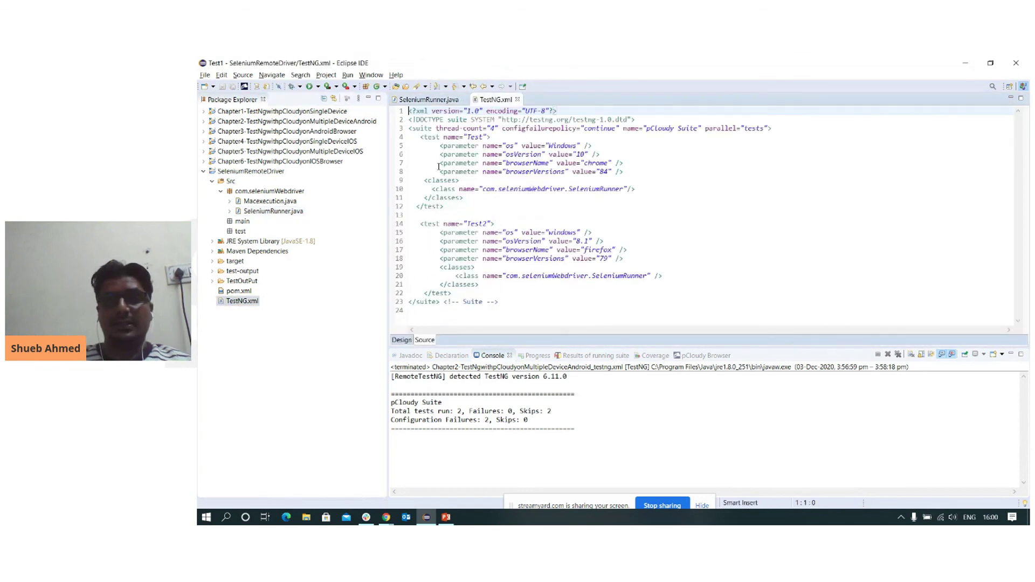
Review the prepareTest method in SeleniumRunner.java, from the browser name conditions to the capability settings and RemoteWebDriver initialization
left_click(429, 100)
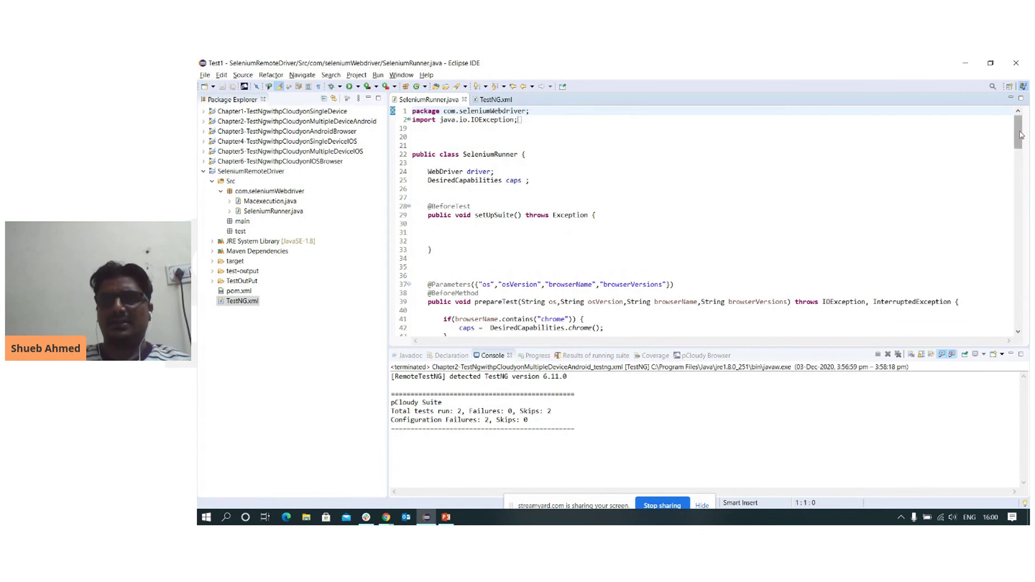
left_click_drag(1019, 130, 1019, 152)
left_click(1012, 420)
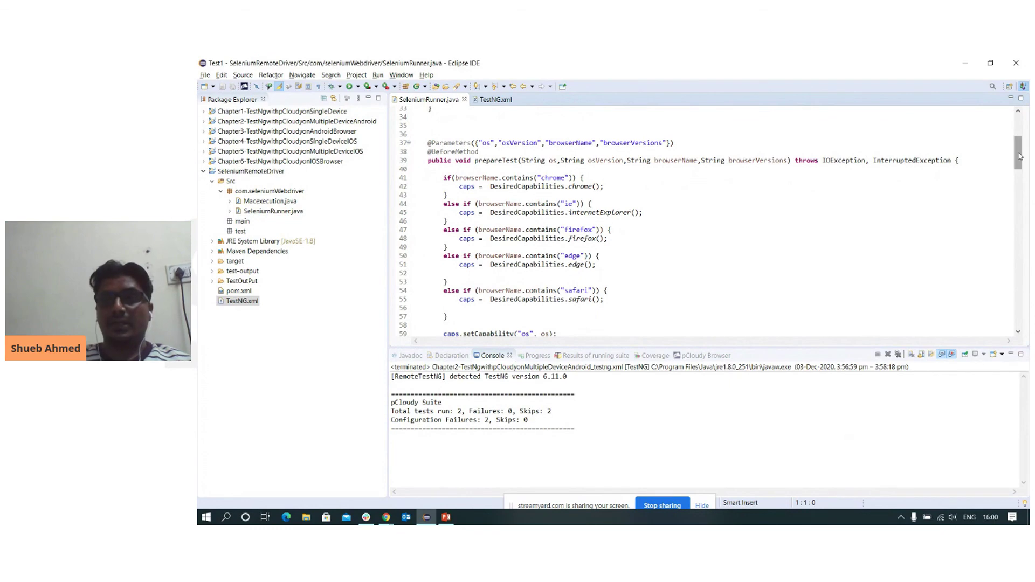
left_click_drag(1019, 156, 1020, 177)
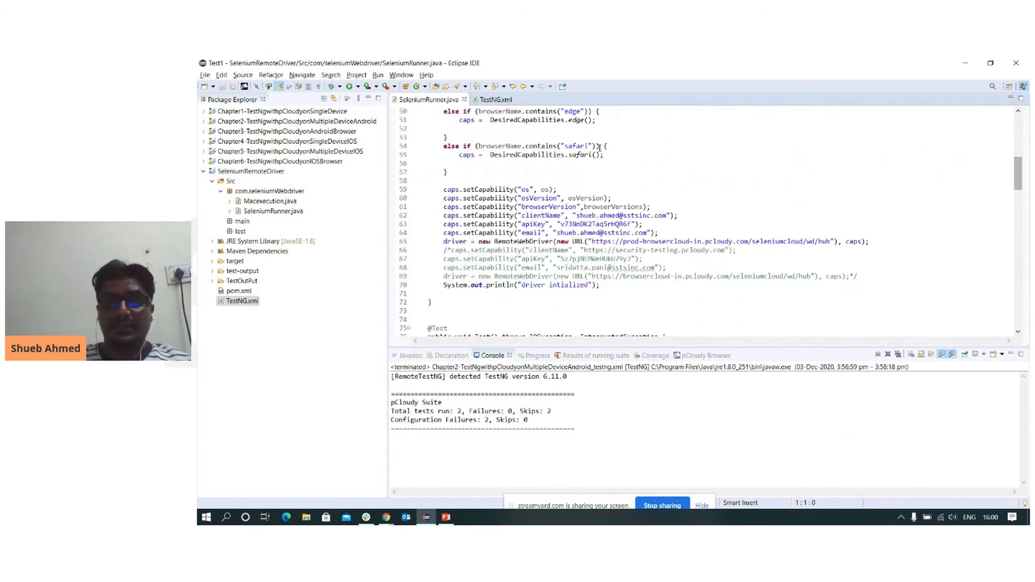
left_click_drag(447, 190, 609, 295)
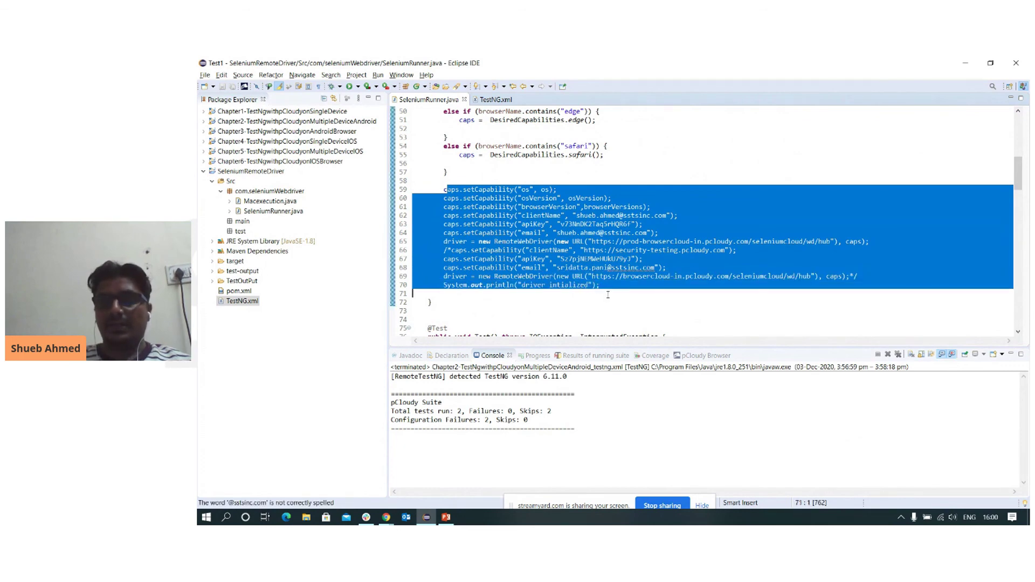
left_click(608, 295)
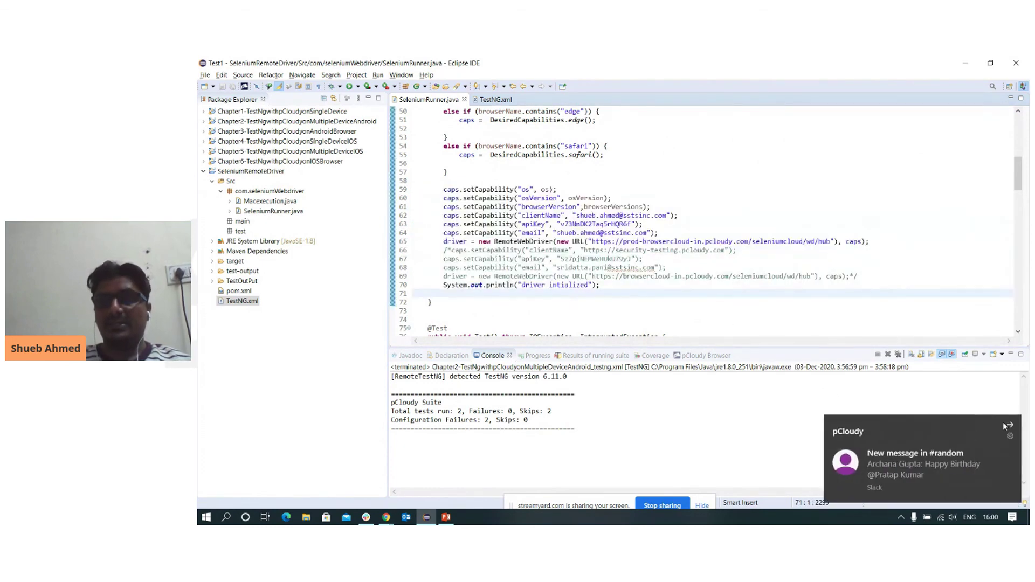
left_click(1008, 425)
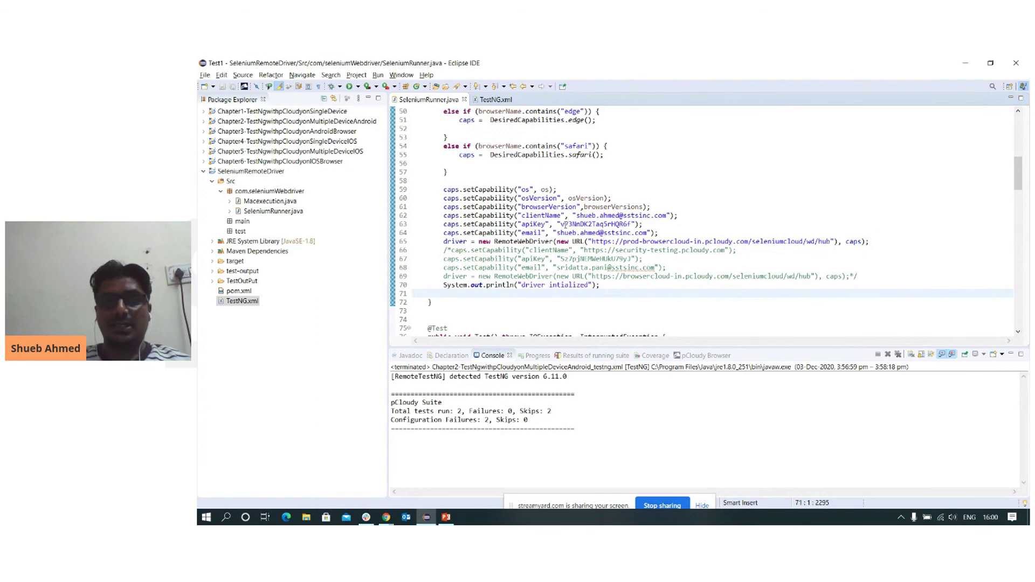
Examine the os and osVersion parameters of the first test in TestNG.xml, dismissing the chat notifications
left_click(495, 100)
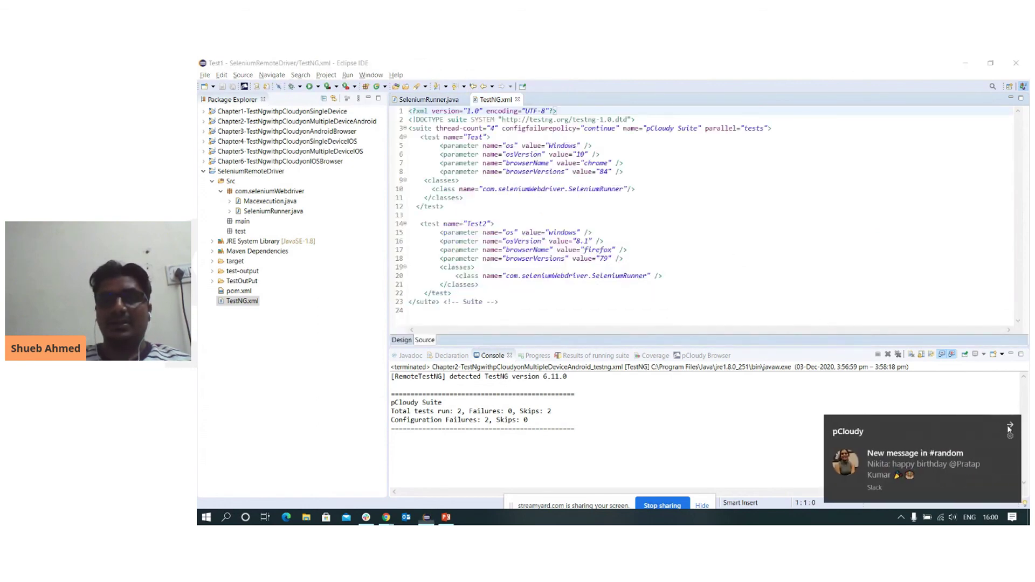
left_click(1008, 426)
double_click(557, 153)
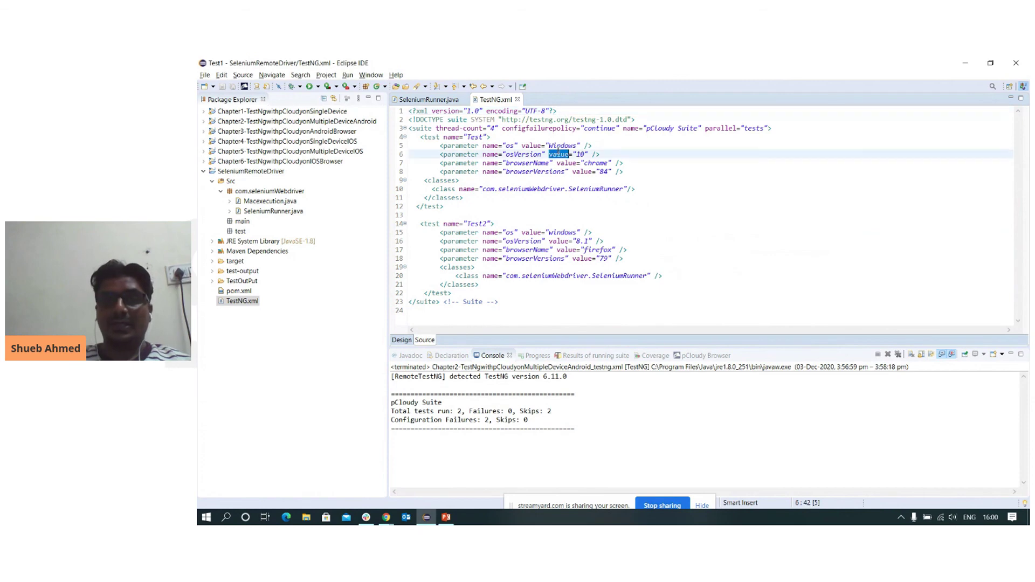
left_click(553, 145)
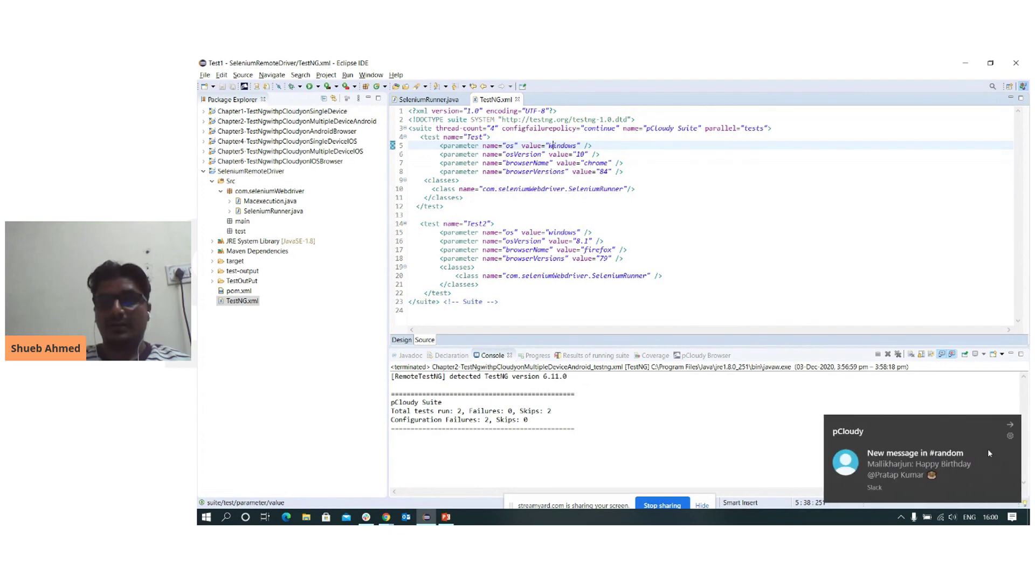
left_click(1010, 427)
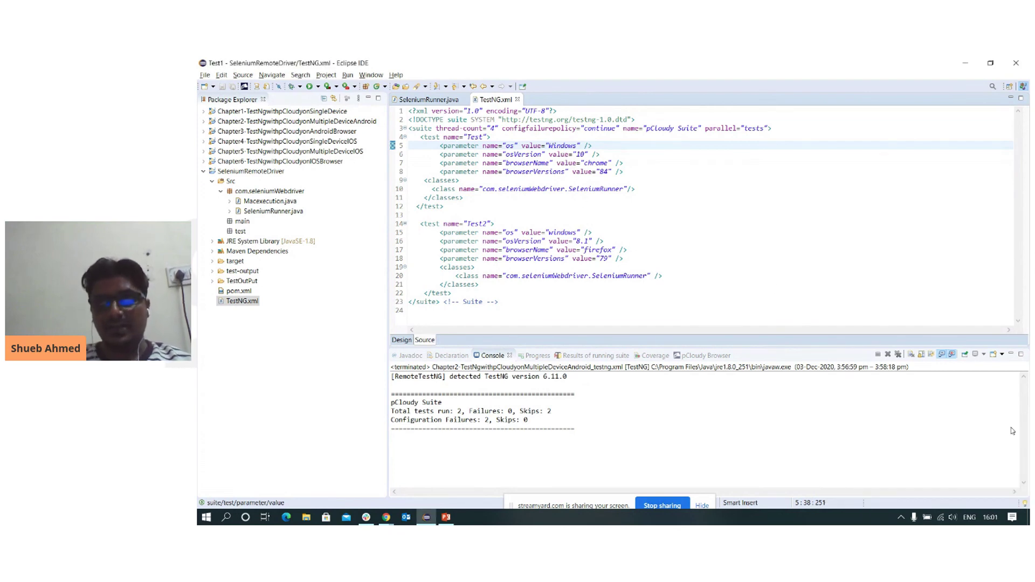